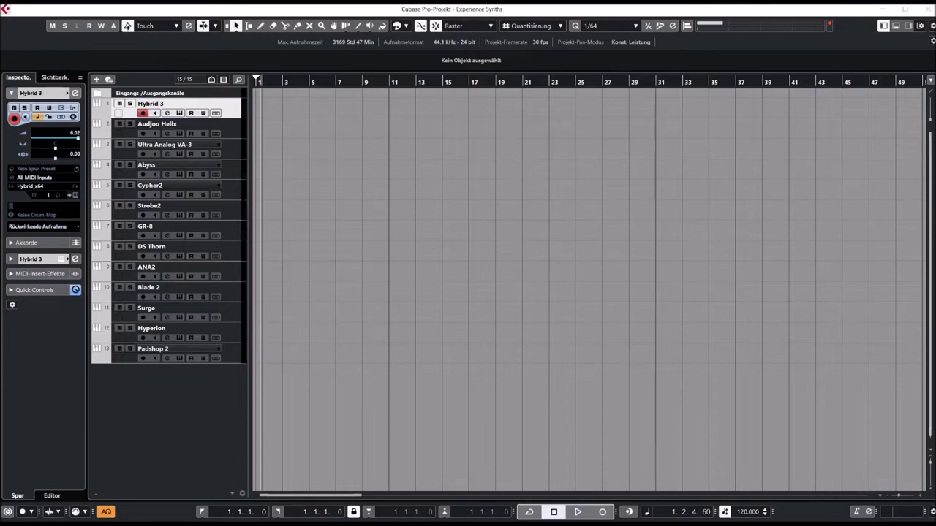
# Open the instrument of the Padshop 2 track and bring up its preset browser
pyautogui.click(233, 353)
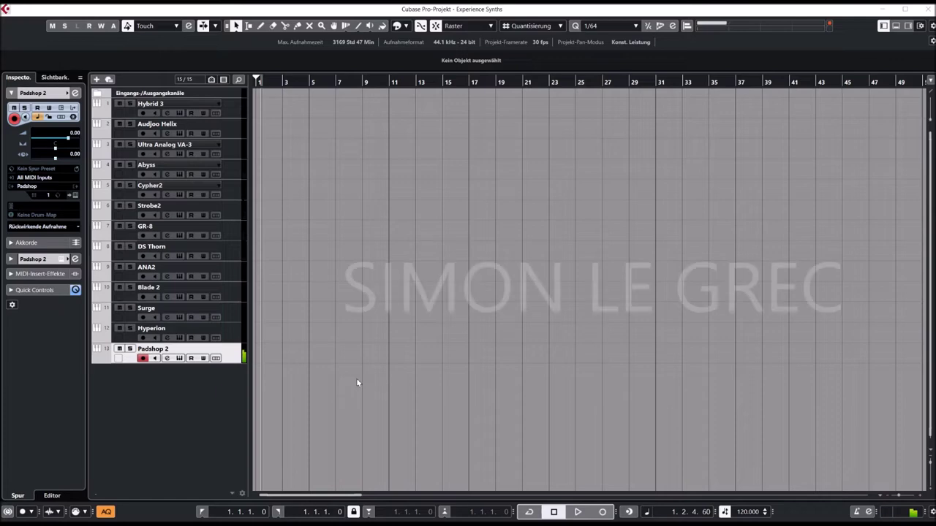
pyautogui.click(62, 262)
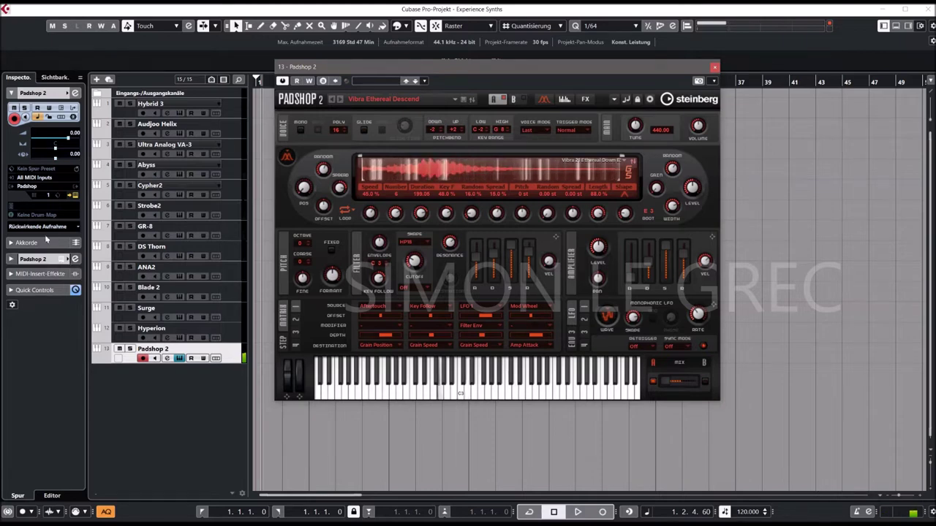
pyautogui.click(424, 106)
pyautogui.moveTo(863, 222); pyautogui.dragTo(448, 30)
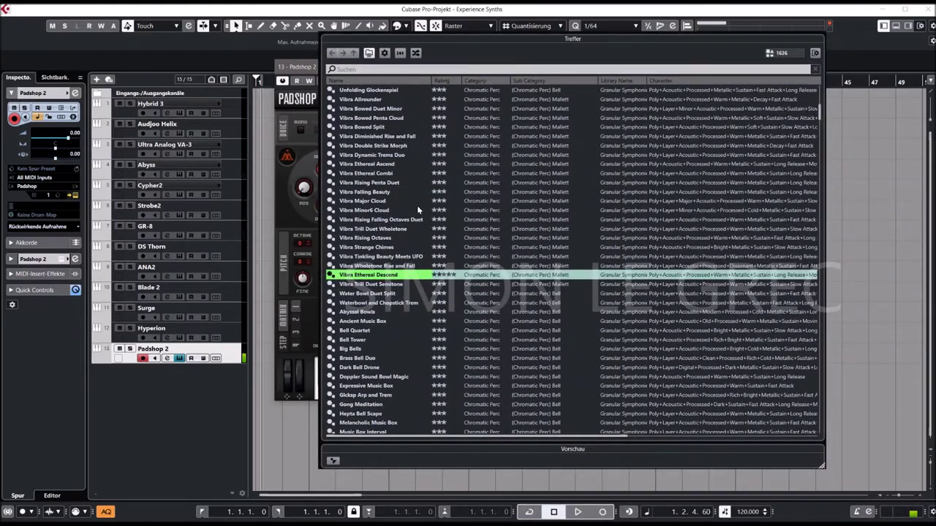
# Audition the five-star Padshop presets Bowed Psaltery Pentatonic Sunrise X and One Finger Nostalgia
pyautogui.scroll(-5, 417, 205)
pyautogui.scroll(5, 420, 212)
pyautogui.scroll(-5, 433, 252)
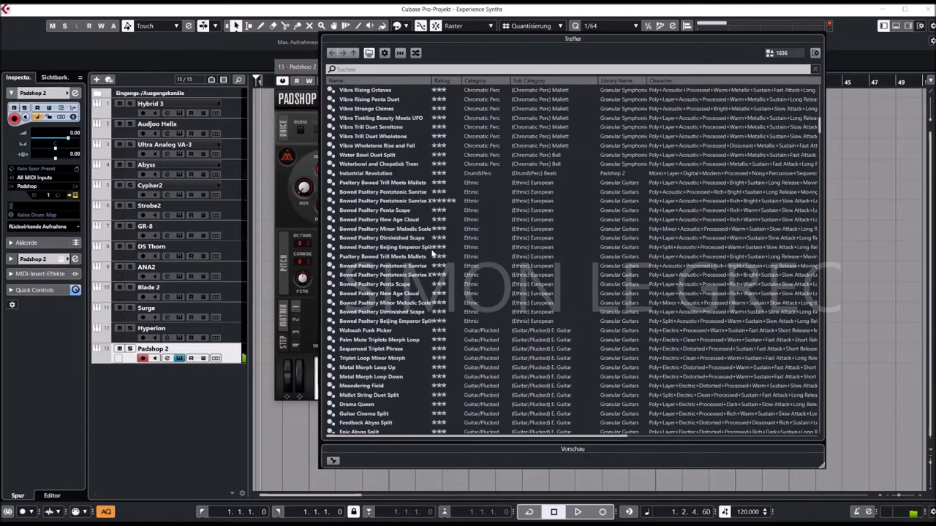
pyautogui.click(383, 202)
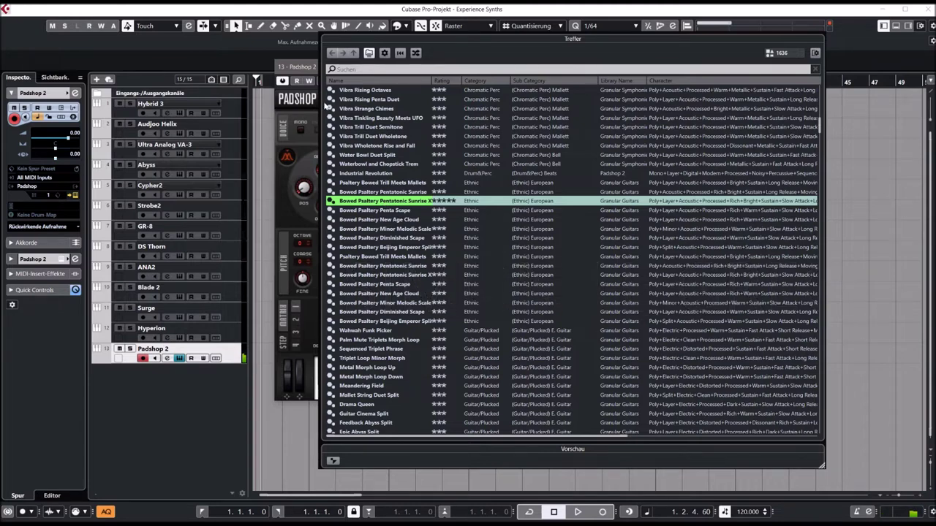
pyautogui.scroll(-20, 421, 280)
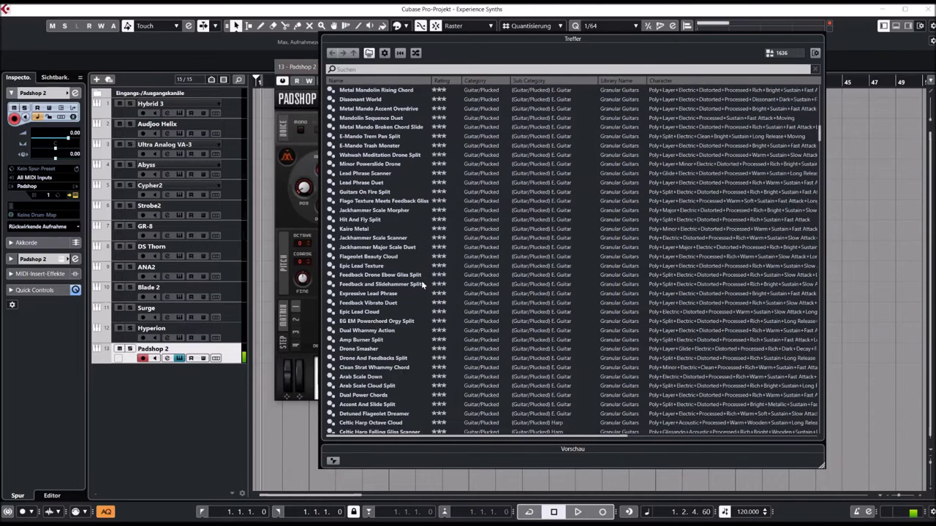
pyautogui.scroll(-8, 421, 280)
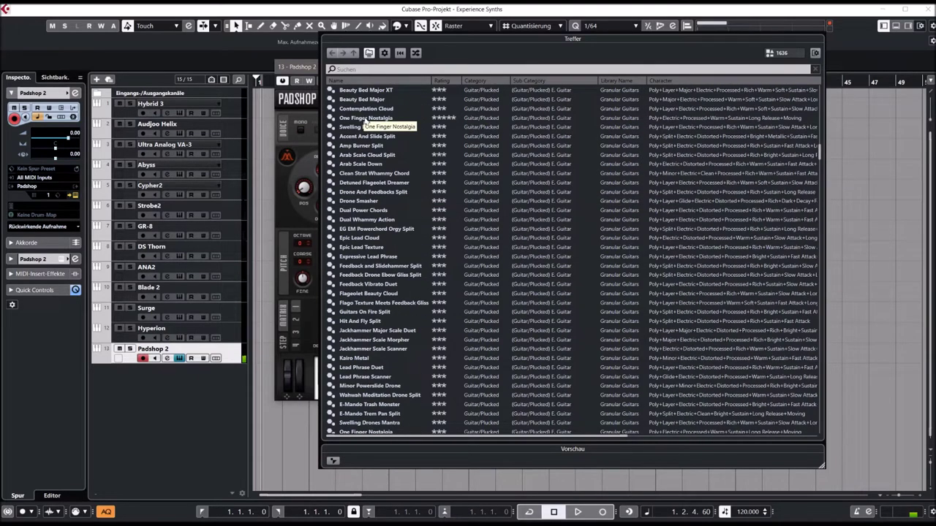
pyautogui.click(365, 119)
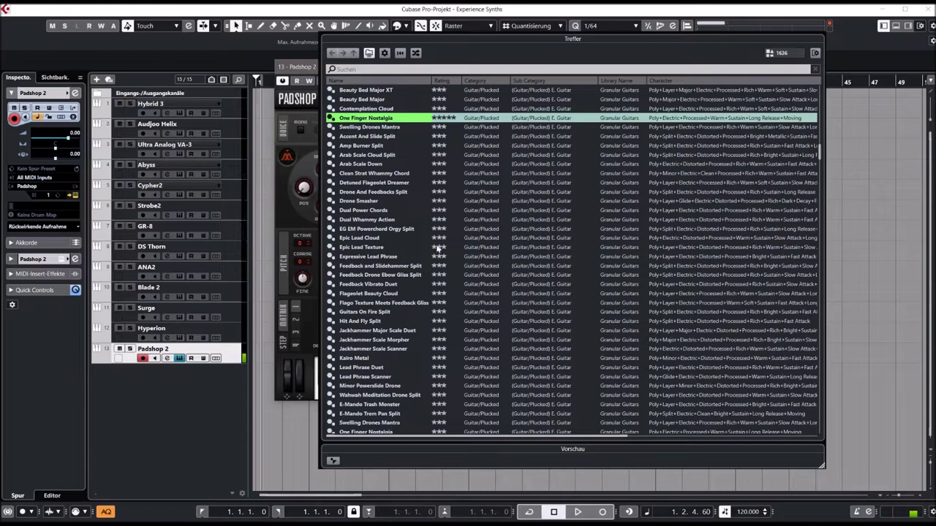
# Load the Musical FX preset Psycho Trems Split from the Granular Guitars library and close the preset browser
pyautogui.scroll(-8, 429, 257)
pyautogui.scroll(-15, 430, 257)
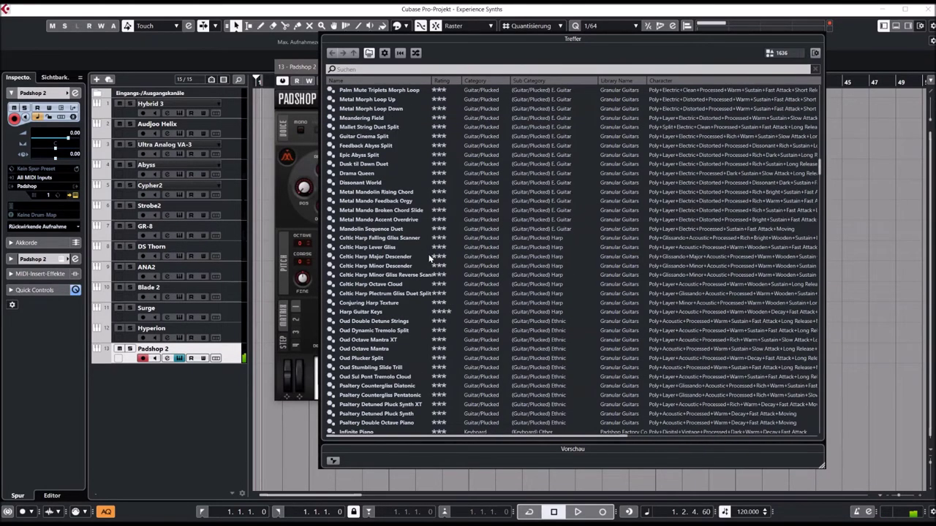
pyautogui.scroll(-12, 429, 256)
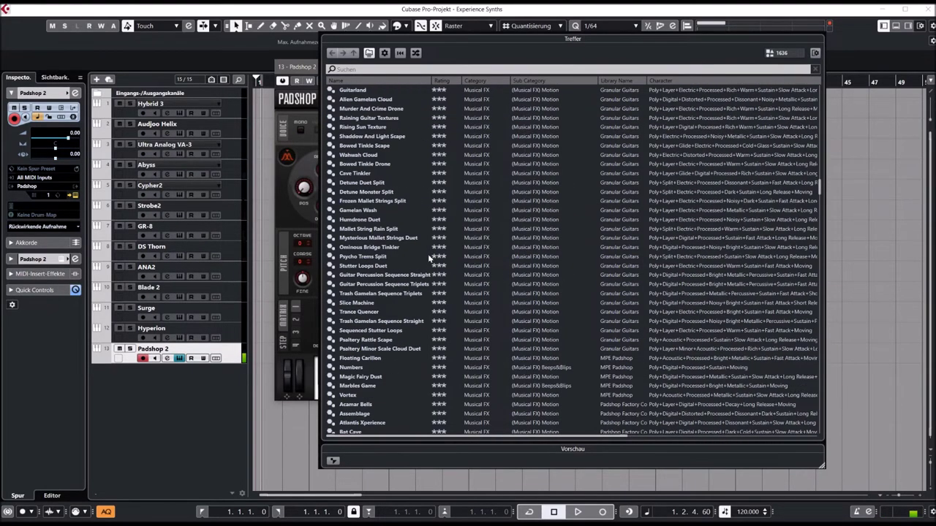
pyautogui.click(377, 258)
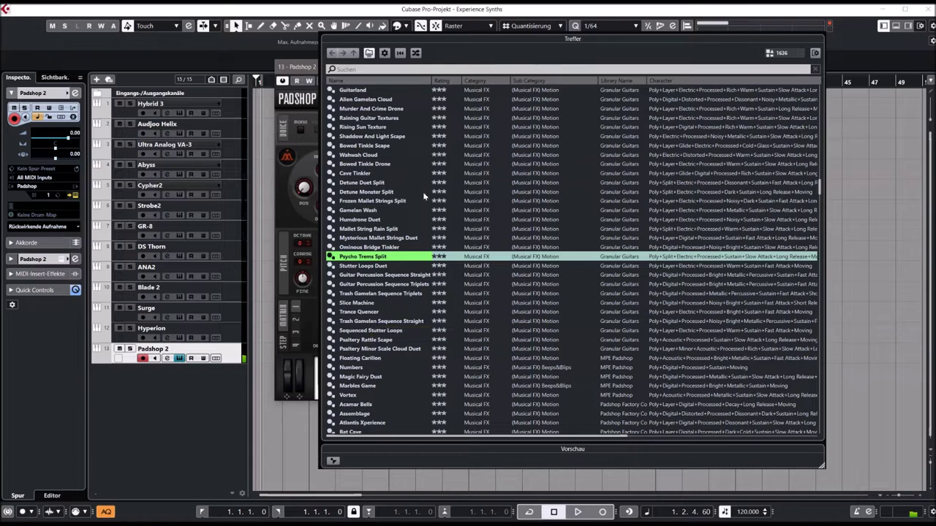
pyautogui.moveTo(800, 40); pyautogui.dragTo(785, 145)
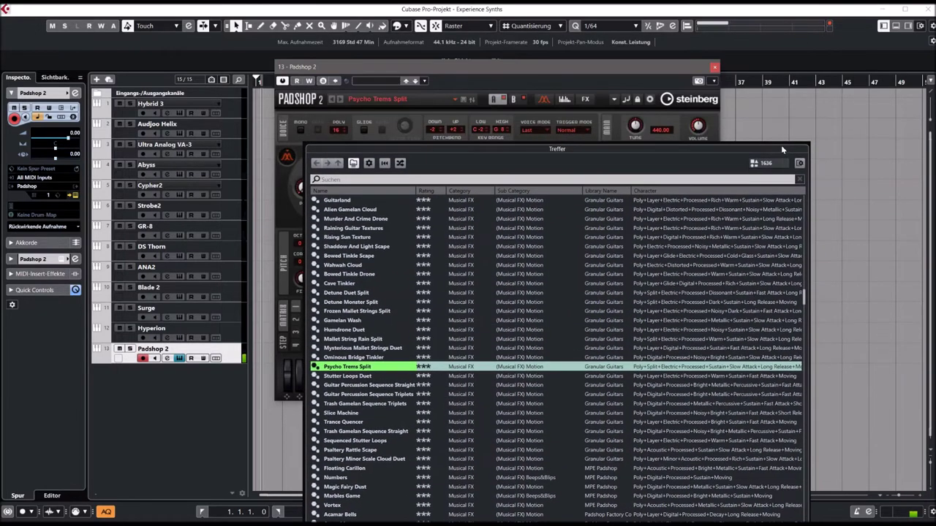
pyautogui.press('Escape')
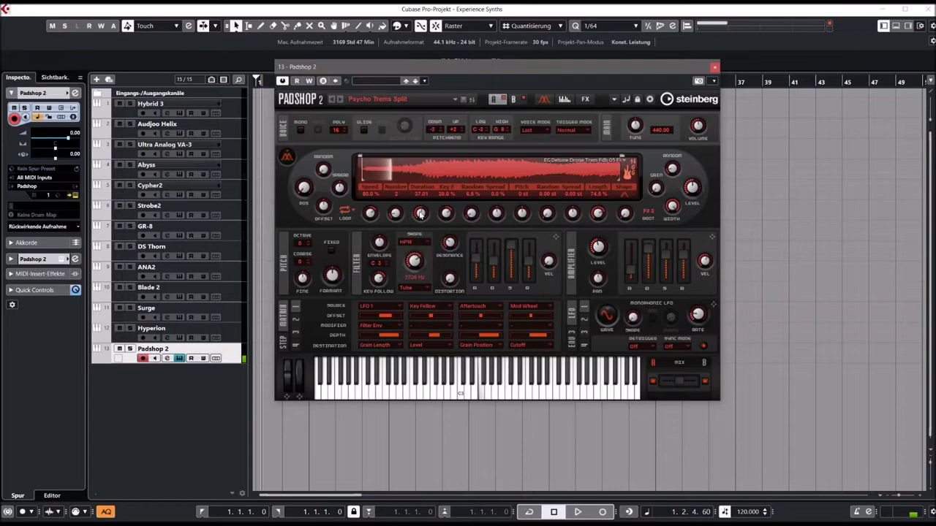
# Examine the preset's grain controls, modulation matrix and layer B, and close the Padshop 2 instrument window
pyautogui.moveTo(604, 244)
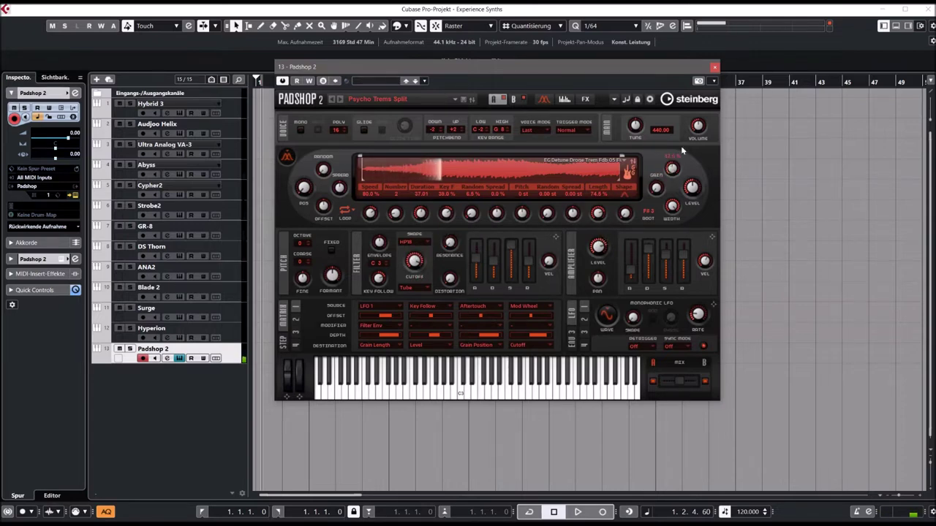
pyautogui.moveTo(660, 174)
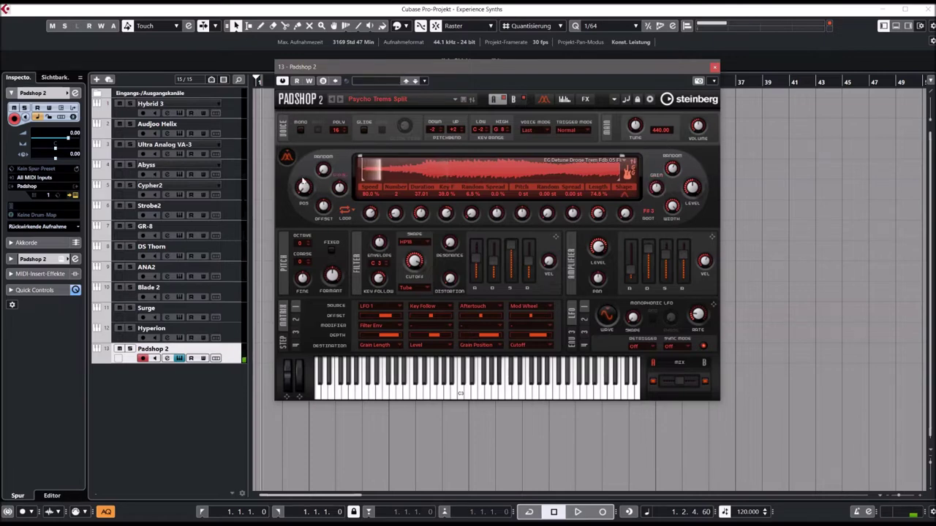
pyautogui.moveTo(343, 185)
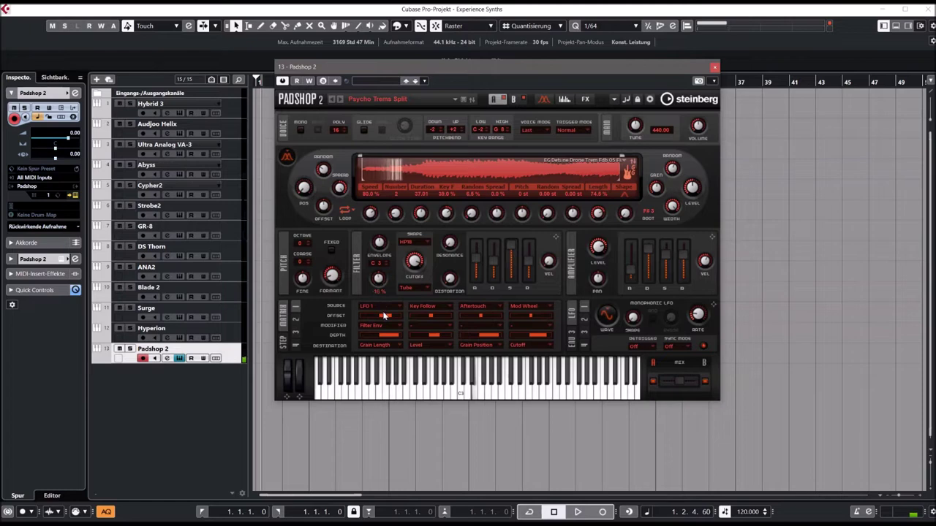
pyautogui.click(513, 99)
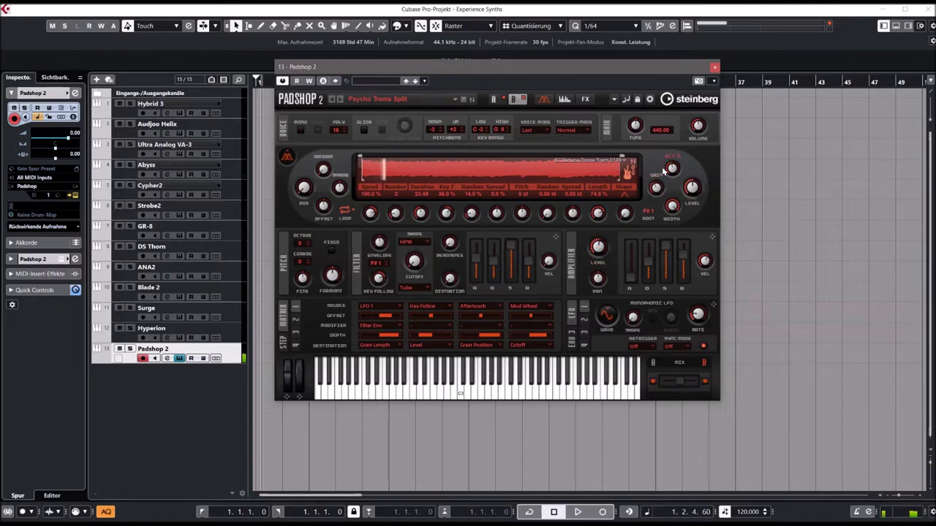
pyautogui.click(715, 67)
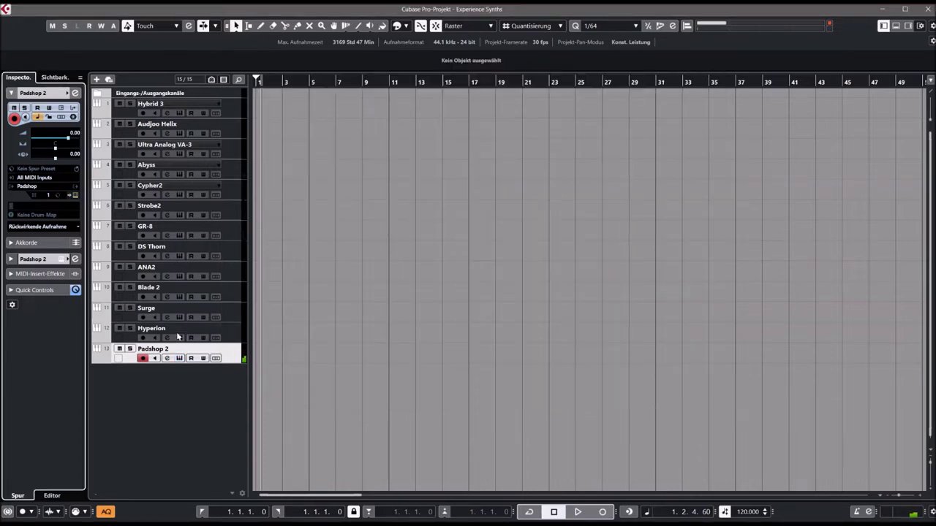
# Open the Hyperion track's instrument and load the patch 1OscDefaultWithMgFilter into its first layer
pyautogui.click(178, 333)
pyautogui.click(63, 260)
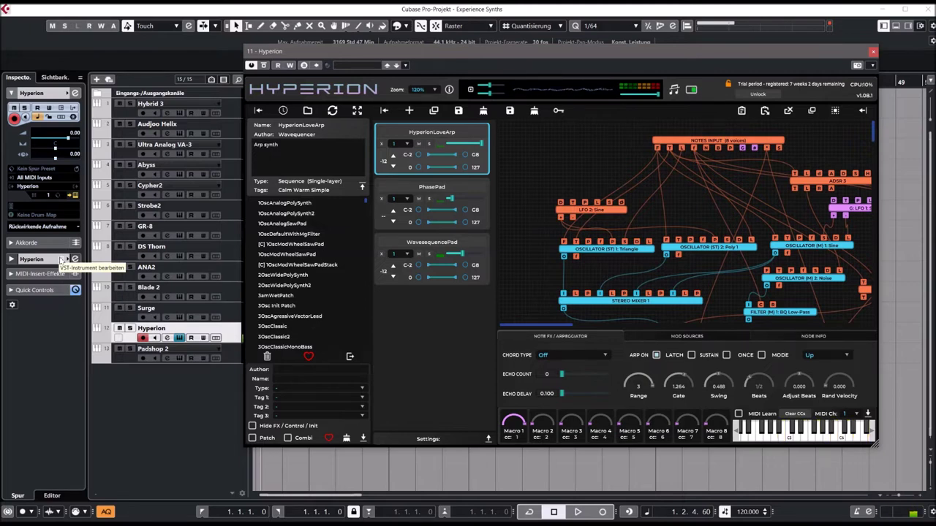
pyautogui.click(283, 236)
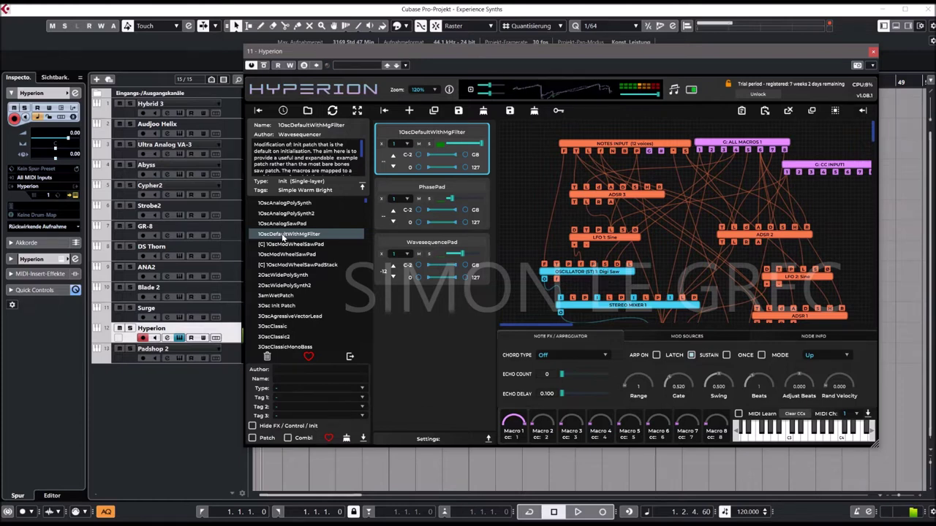
# Raise the volumes of the PhasePad and WavesequencePad layers in Hyperion
pyautogui.moveTo(451, 200); pyautogui.dragTo(465, 206)
pyautogui.moveTo(460, 254); pyautogui.dragTo(470, 255)
pyautogui.moveTo(466, 199); pyautogui.dragTo(470, 199)
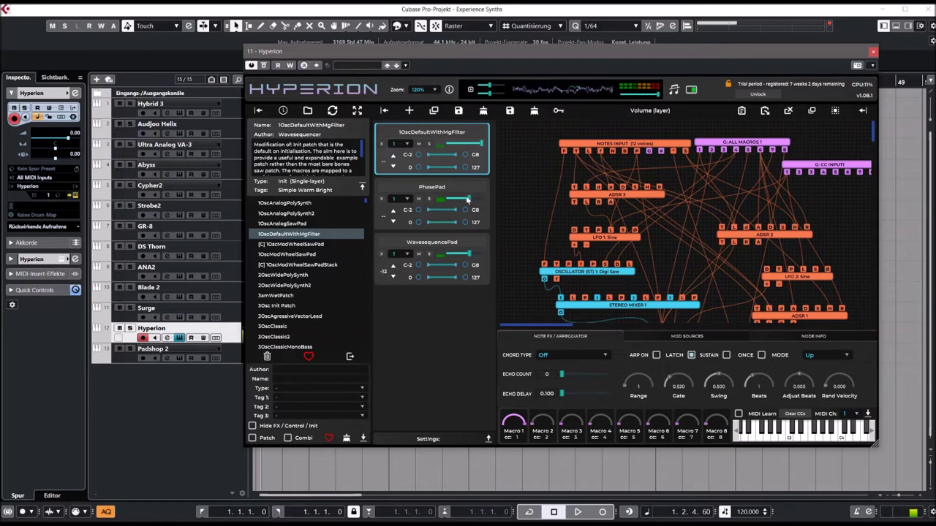
# Filter the Hyperion patch list to combis and load A good trip, followed by BellsArpPad
pyautogui.click(288, 437)
pyautogui.click(281, 245)
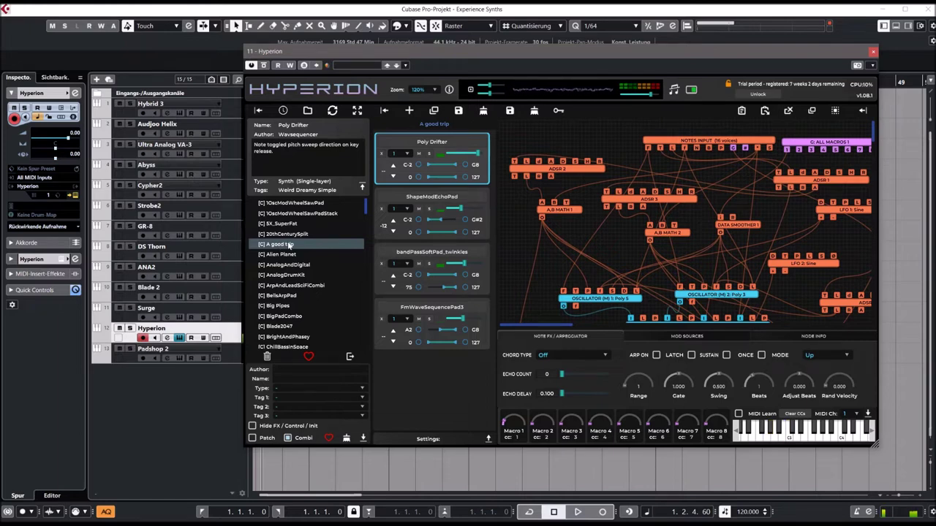
pyautogui.click(273, 296)
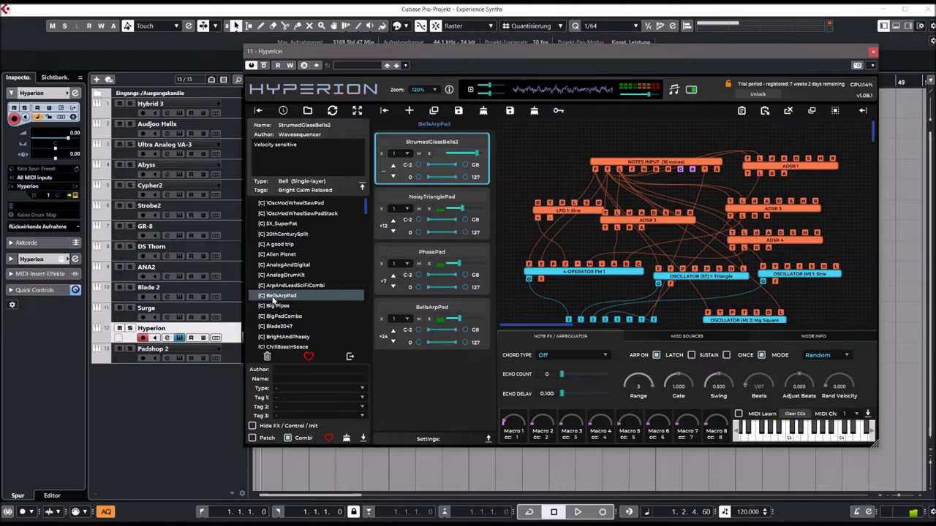
# Close Hyperion and open the instrument of the Surge track
pyautogui.click(873, 52)
pyautogui.click(163, 313)
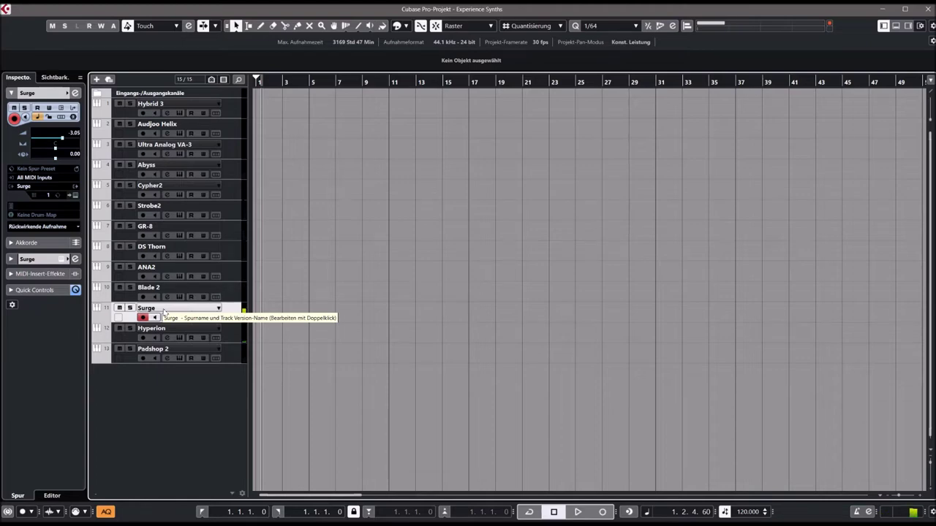
pyautogui.click(63, 260)
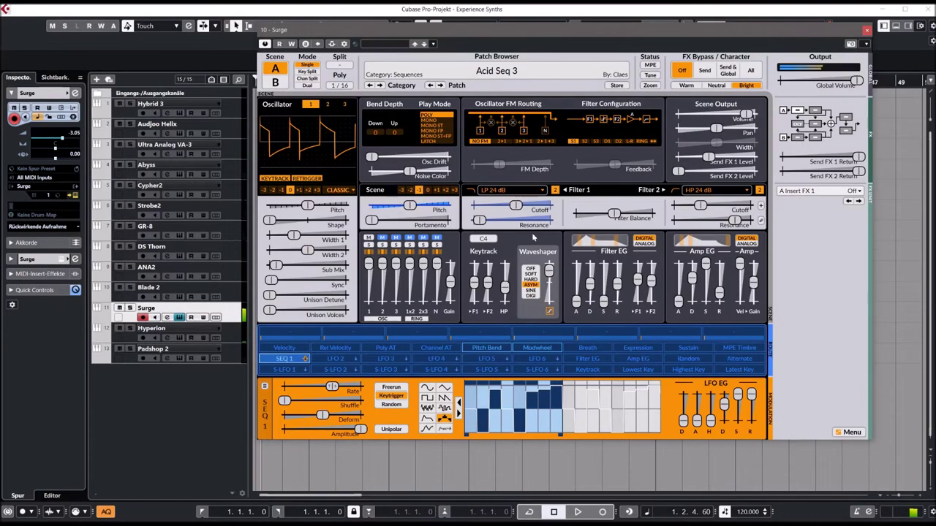
# Raise Filter 1's resonance and cutoff and the oscillator's sync, unison detune and unison voices in the Acid Seq 3 patch
pyautogui.moveTo(479, 220); pyautogui.dragTo(515, 207)
pyautogui.moveTo(271, 281); pyautogui.dragTo(280, 296)
pyautogui.click(275, 296)
pyautogui.click(269, 313)
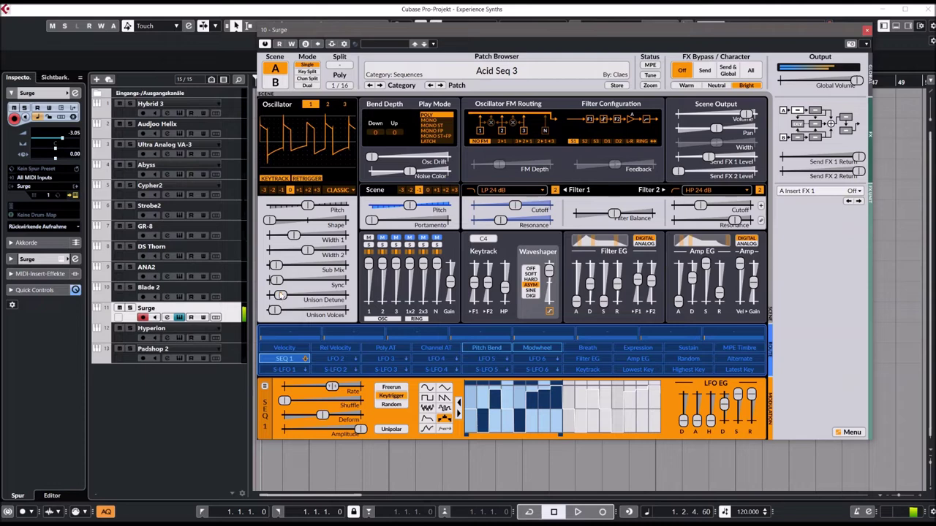
pyautogui.click(516, 207)
pyautogui.moveTo(516, 207); pyautogui.dragTo(533, 206)
# Load the previous patch, Acid Seq 2, lower Filter 1's resonance, raise its cutoff slightly and shift the filter balance toward Filter 1
pyautogui.click(430, 86)
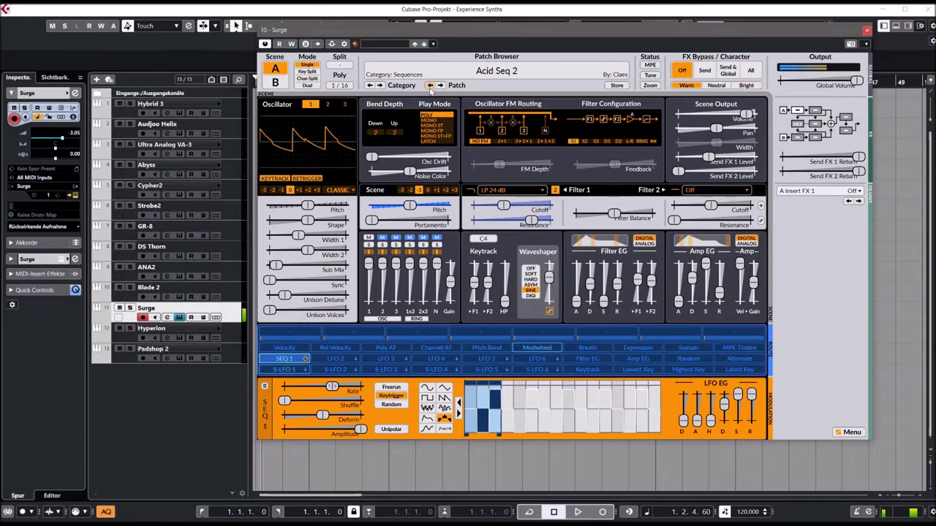
pyautogui.moveTo(531, 220)
pyautogui.mouseDown()
pyautogui.moveTo(479, 220)
pyautogui.moveTo(519, 207)
pyautogui.mouseUp()
pyautogui.moveTo(614, 214); pyautogui.dragTo(590, 213)
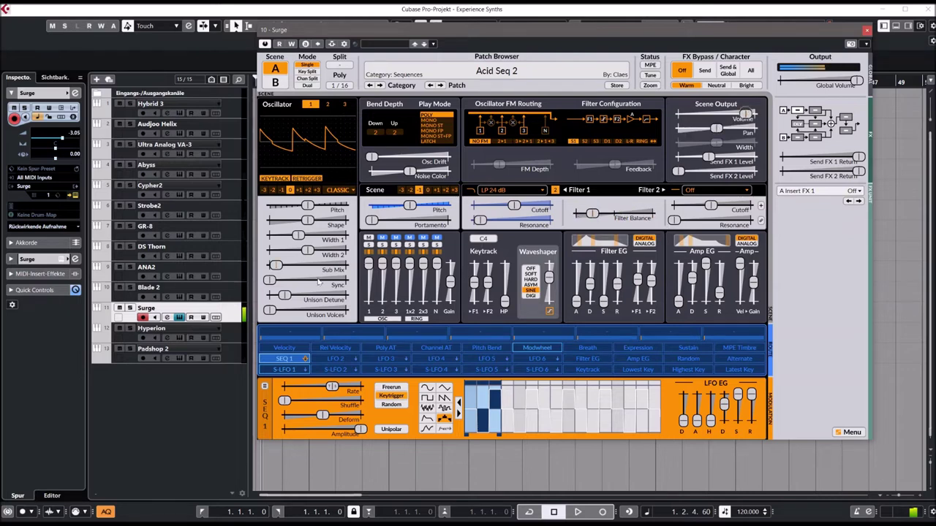
# Slightly raise the oscillator's sync, unison detune and unison voices in Acid Seq 2, and open Filter 1's cutoff almost fully
pyautogui.moveTo(270, 280)
pyautogui.mouseDown()
pyautogui.moveTo(329, 281)
pyautogui.moveTo(273, 281)
pyautogui.mouseUp()
pyautogui.moveTo(270, 314); pyautogui.dragTo(290, 295)
pyautogui.moveTo(515, 206); pyautogui.dragTo(528, 210)
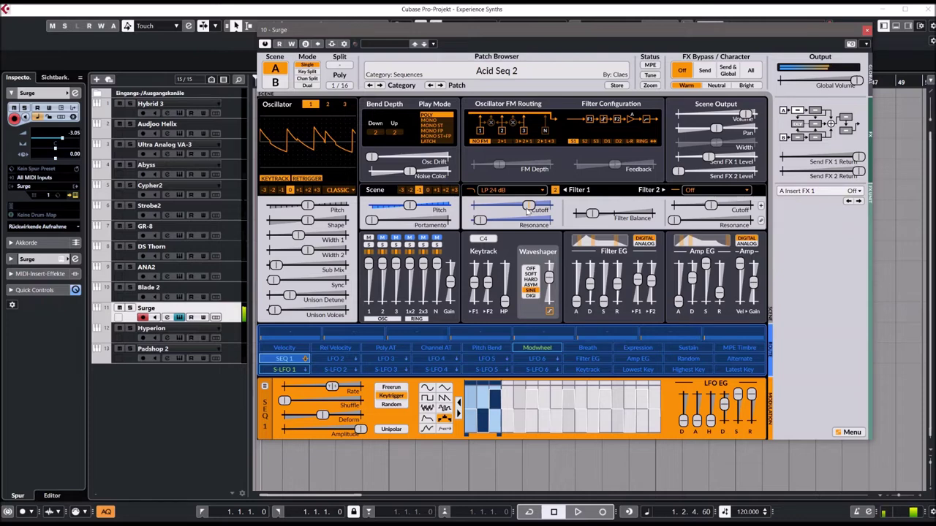
pyautogui.moveTo(529, 208); pyautogui.dragTo(545, 210)
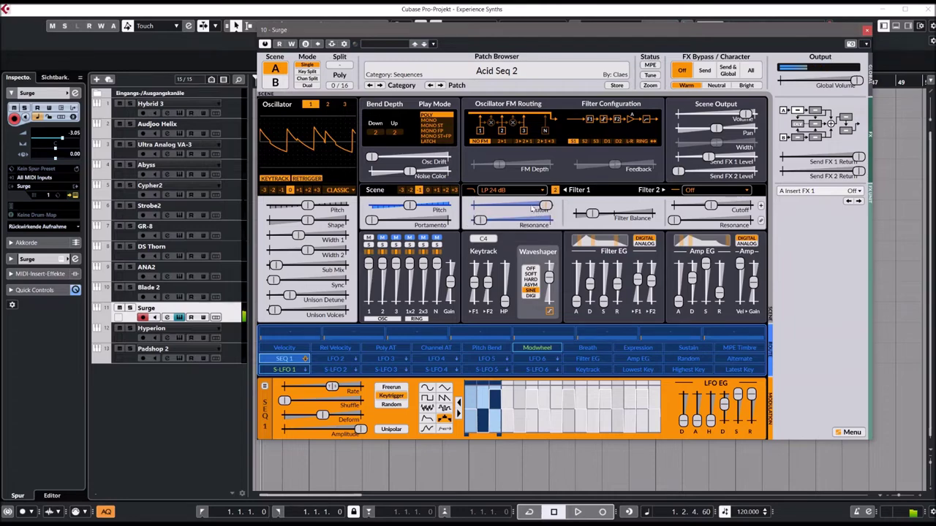
# Load the factory patch Fifth Seq from the Sequences category and raise its Filter 1 cutoff slightly
pyautogui.click(496, 73)
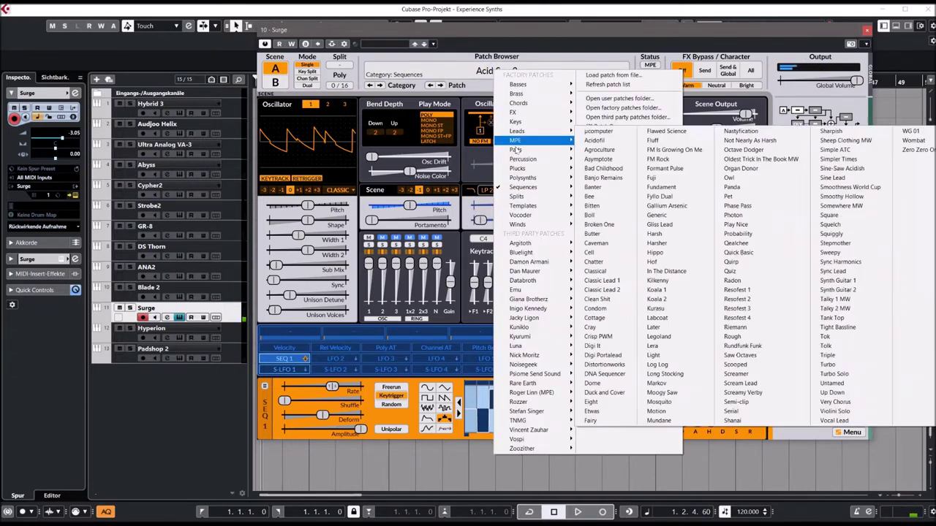
pyautogui.moveTo(534, 187)
pyautogui.click(583, 309)
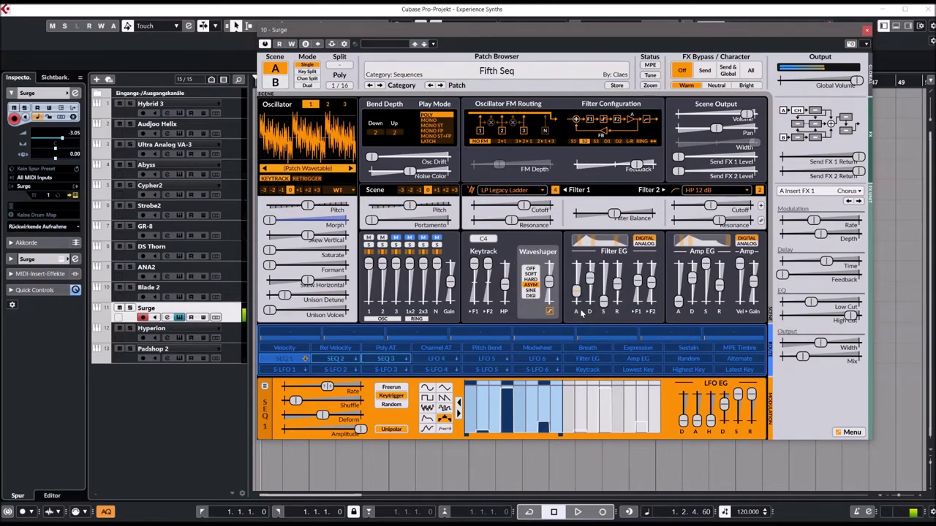
pyautogui.moveTo(524, 206); pyautogui.dragTo(532, 208)
# Load the factory patch Analyse from the Polysynths category in Surge
pyautogui.click(484, 78)
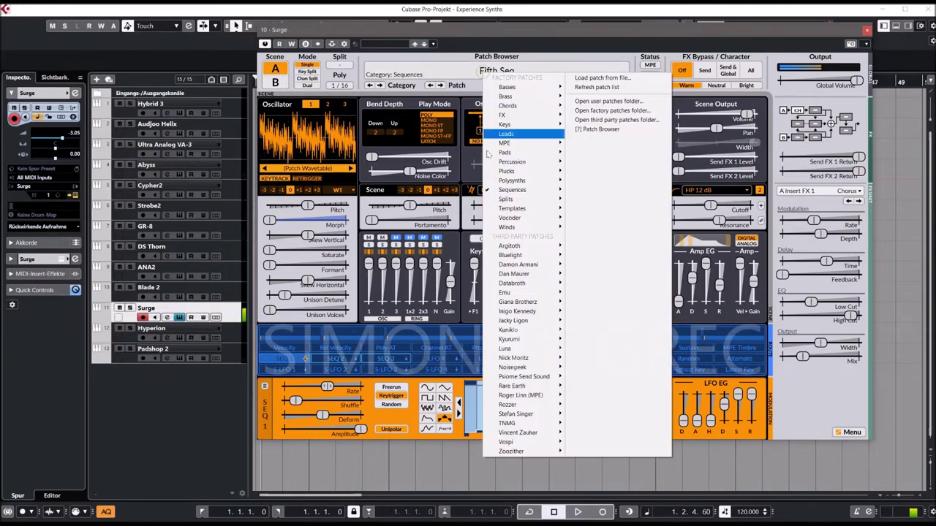
pyautogui.moveTo(516, 190)
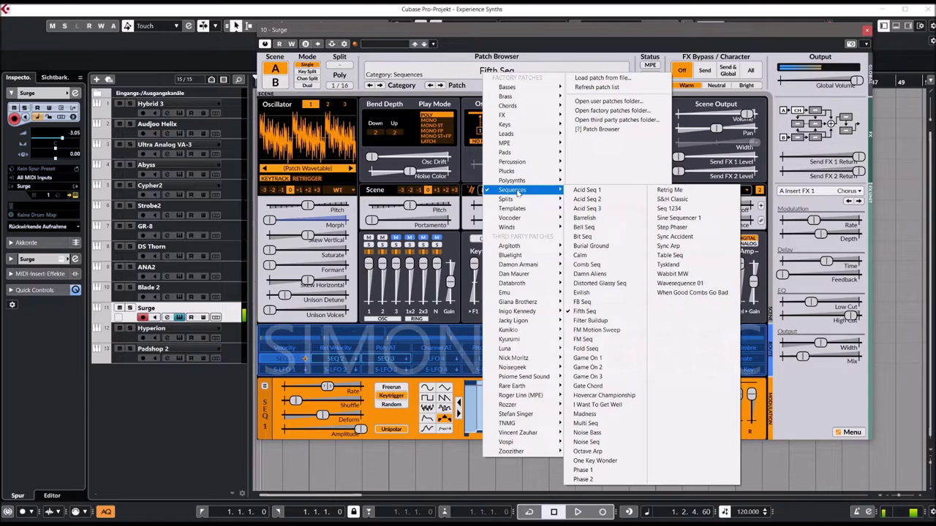
pyautogui.moveTo(509, 161)
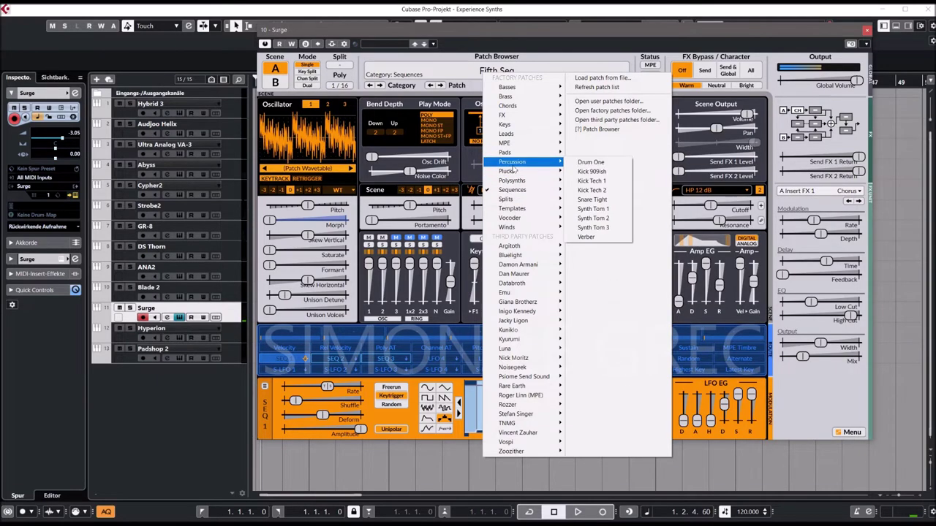
pyautogui.click(585, 199)
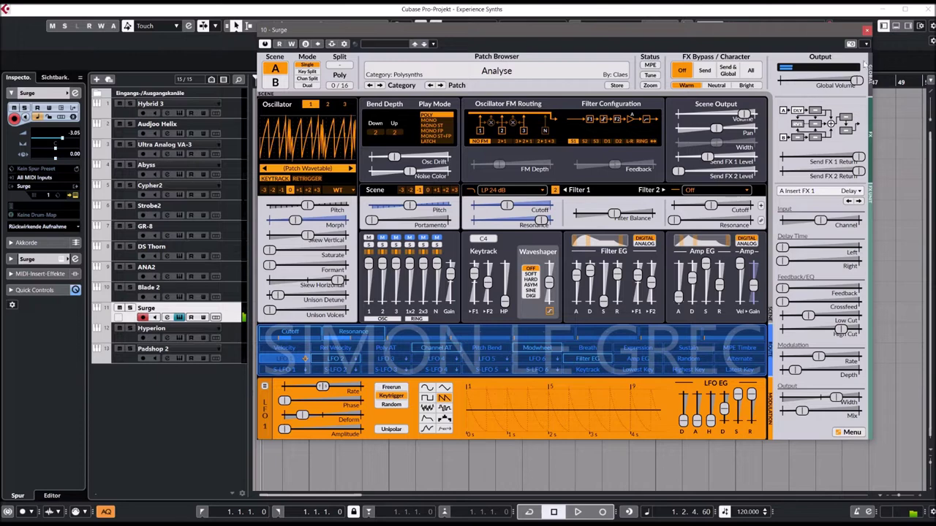
# Close Surge, raise the Blade 2 track's volume to -0.93 and open its instrument
pyautogui.click(866, 31)
pyautogui.click(169, 289)
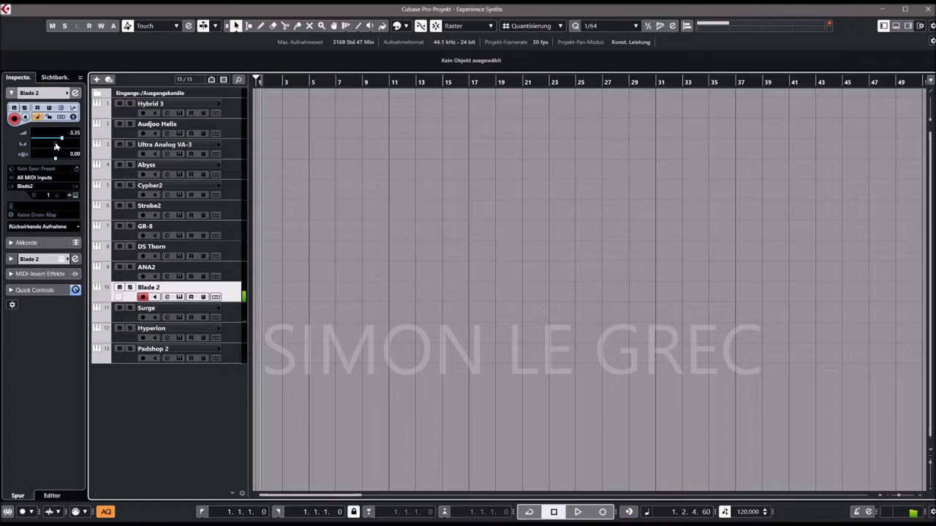
pyautogui.moveTo(62, 140); pyautogui.dragTo(68, 142)
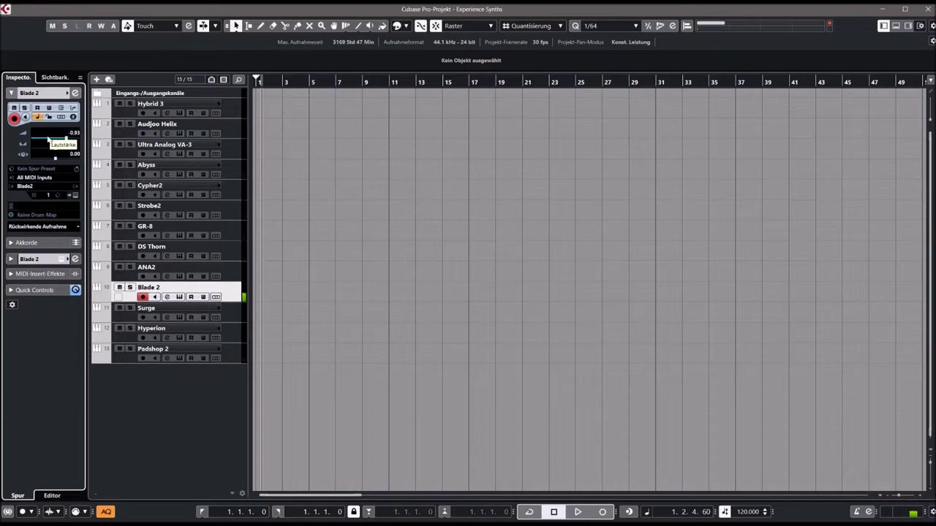
pyautogui.click(75, 195)
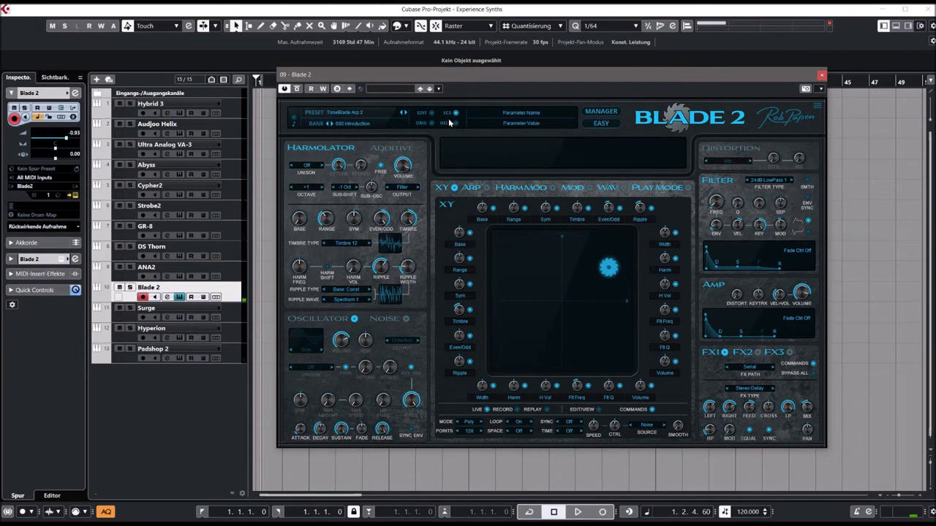
# Load the preset Tunnel Vision Minor in Blade 2 and move its XY point to the pad's upper right
pyautogui.click(406, 113)
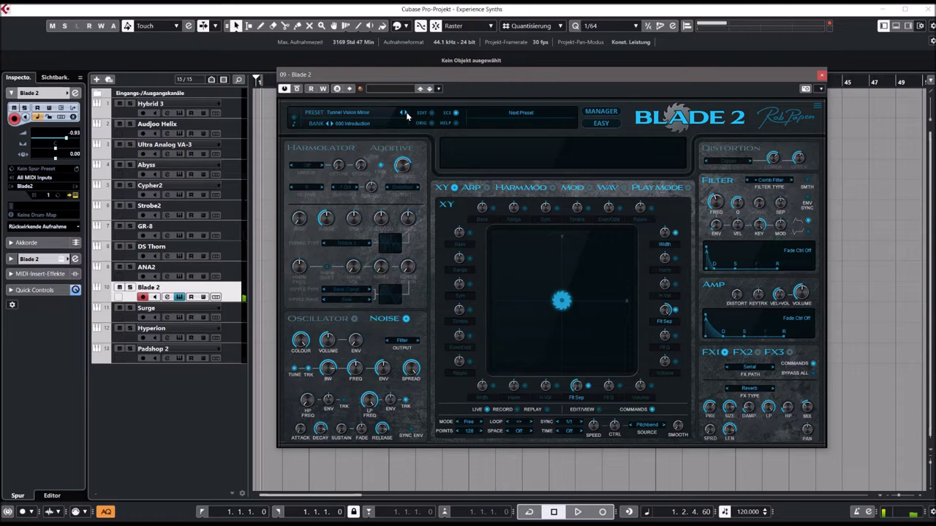
pyautogui.moveTo(563, 307); pyautogui.dragTo(623, 250)
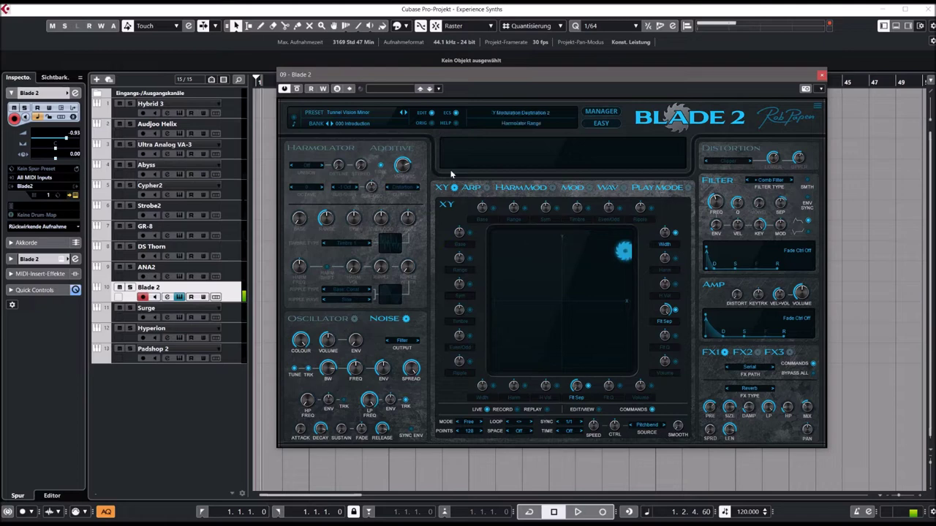
# Advance through Tunnel Vision Synth 2 to the preset Unisono Bass TA and move its XY point to the pad's lower right
pyautogui.click(405, 114)
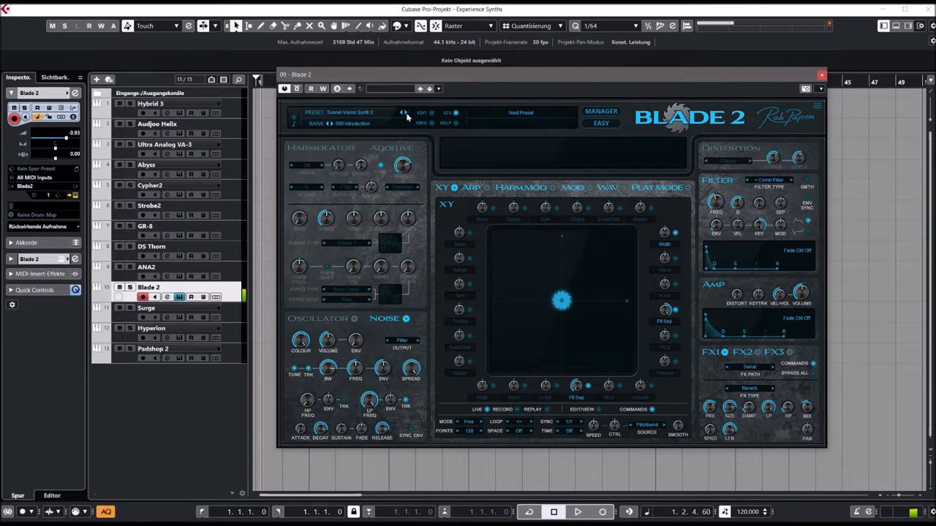
pyautogui.click(405, 114)
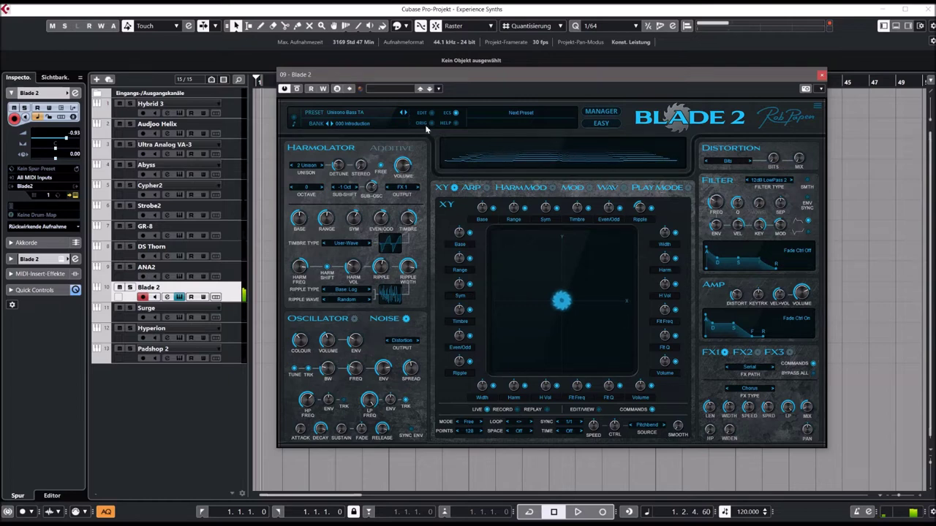
pyautogui.moveTo(566, 313); pyautogui.dragTo(614, 353)
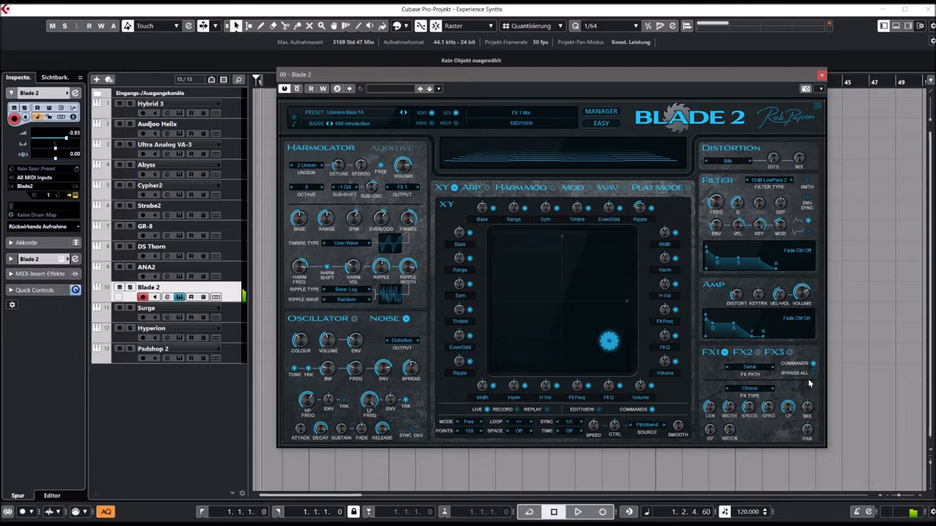
# Set the distortion type of Unisono Bass TA to Cross 1, and load the preset When I Am Floating TA
pyautogui.click(723, 162)
pyautogui.click(727, 191)
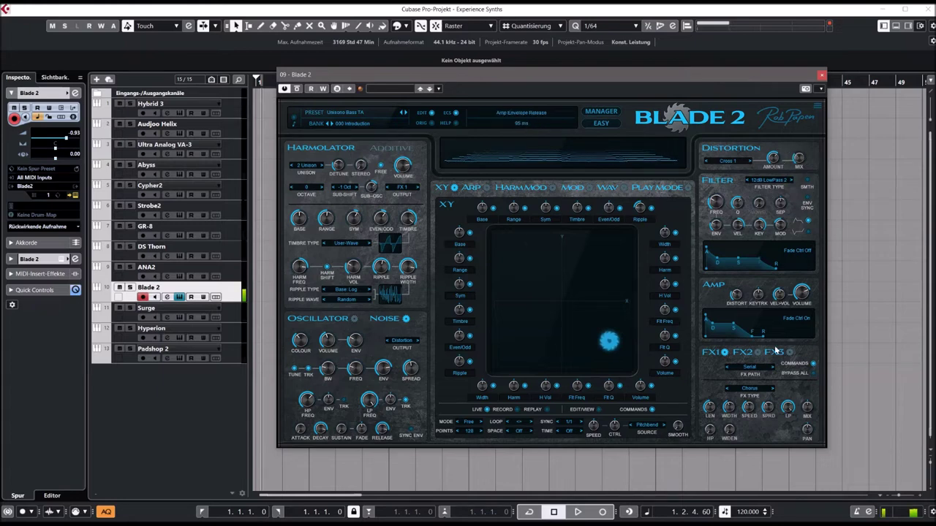
pyautogui.click(406, 114)
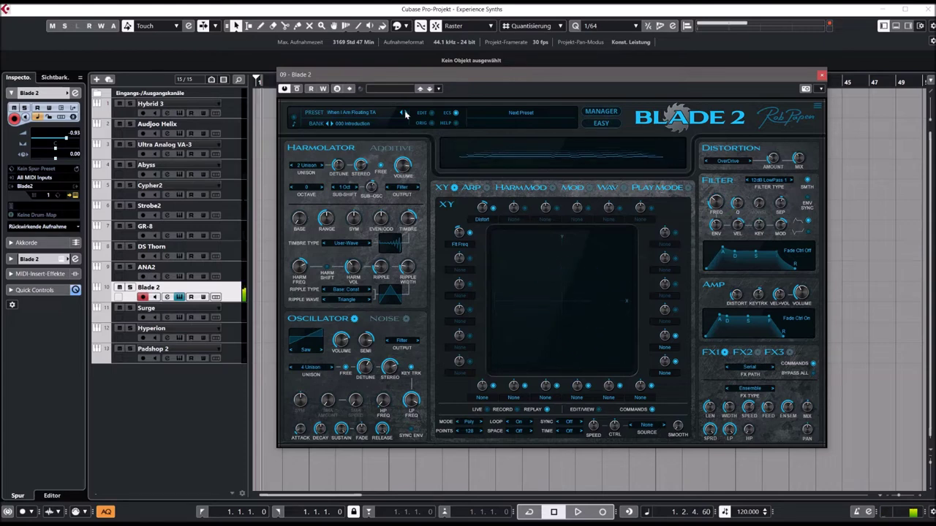
# Rename the Blade 2 track as Blade 2 KILLER and close its instrument window
pyautogui.doubleClick(162, 288)
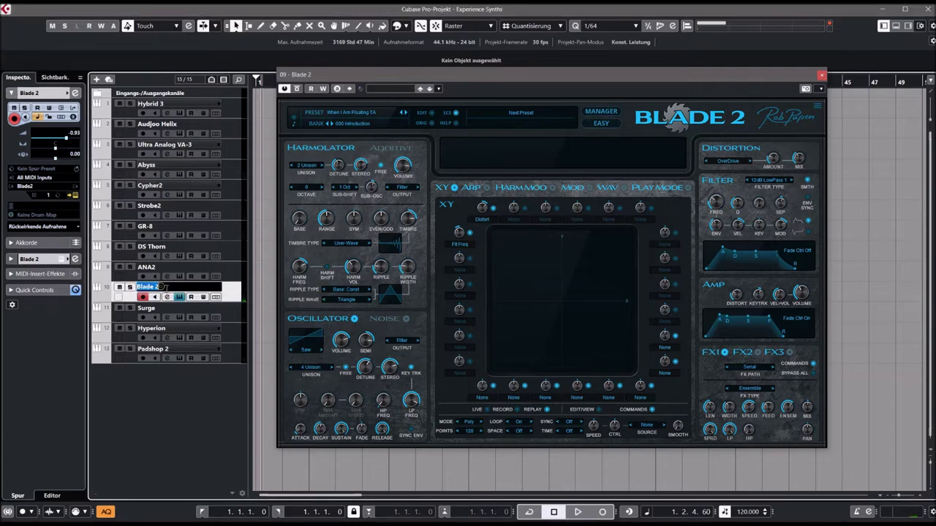
pyautogui.write('Kl')
pyautogui.press('Return')
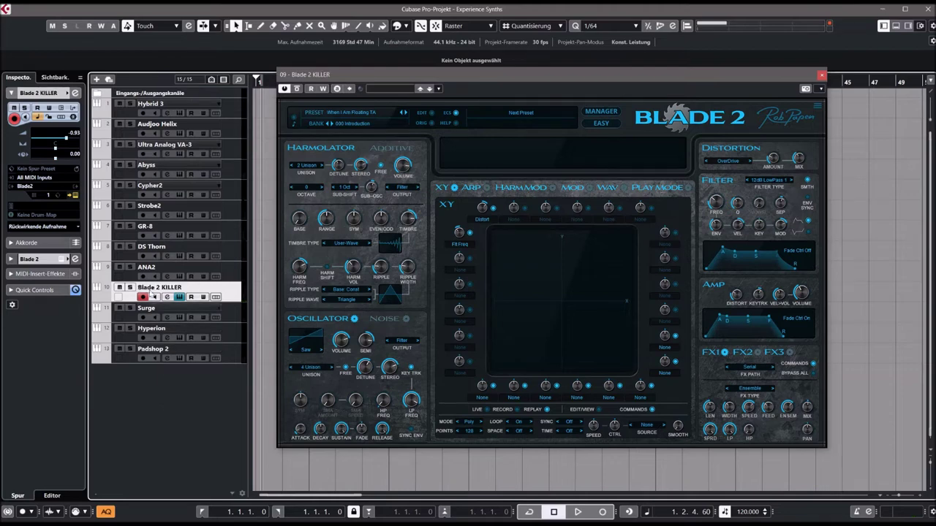
pyautogui.click(821, 74)
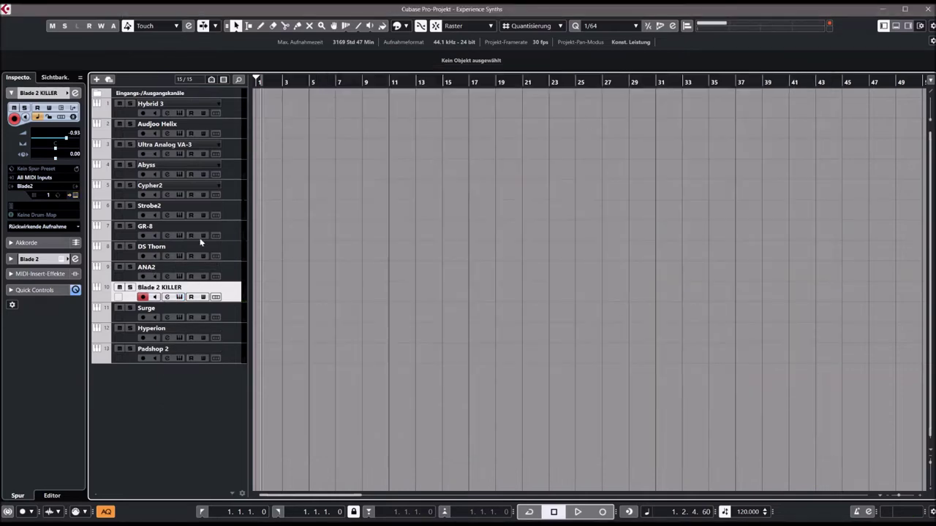
# Open the ANA2 track's instrument and adjust the combined cutoff of both filters in the Am I Alive preset
pyautogui.click(160, 271)
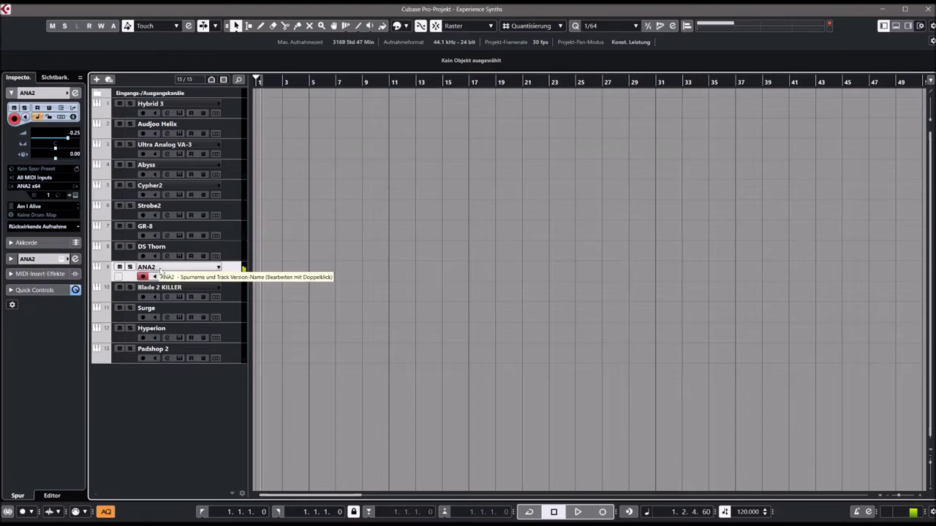
pyautogui.click(64, 259)
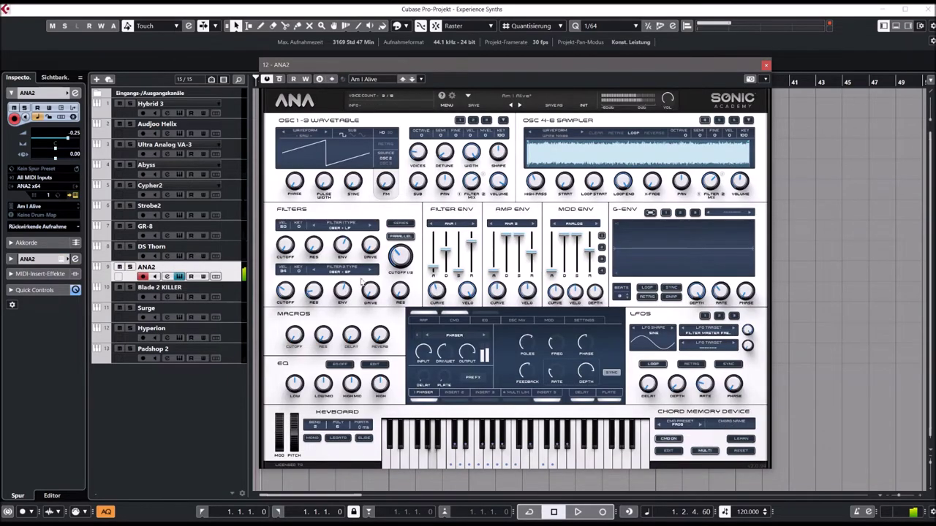
pyautogui.moveTo(401, 254); pyautogui.dragTo(405, 284)
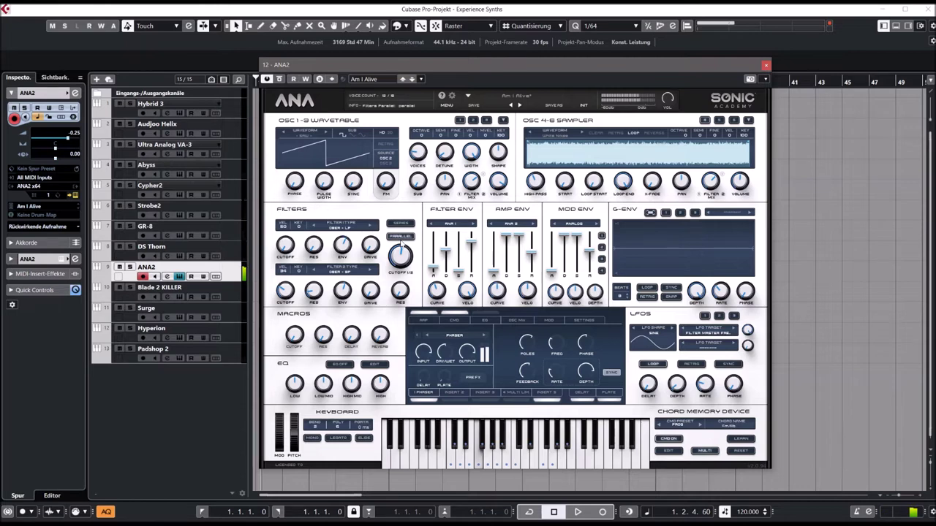
# Load the preset Ambient Pad 1 and tweak its combined filter cutoff and the wavetable oscillator's FM and pulse width
pyautogui.click(411, 79)
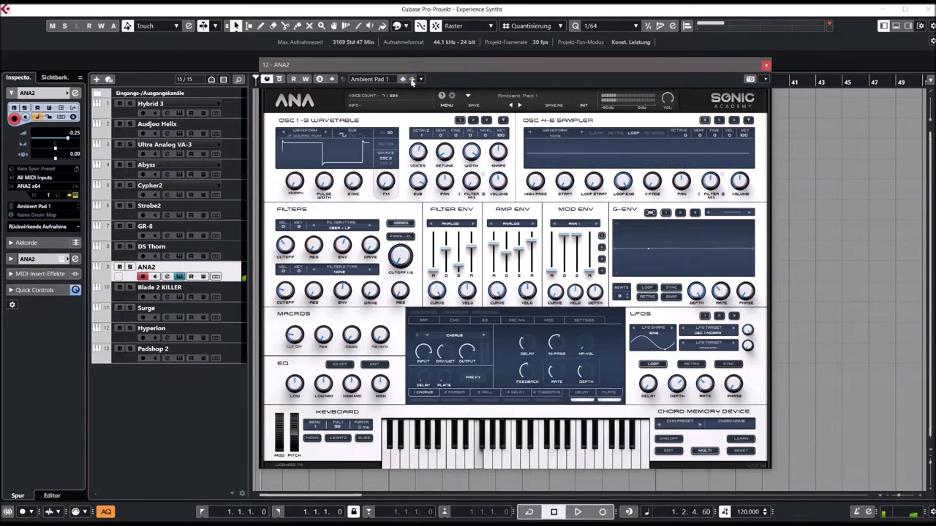
pyautogui.moveTo(400, 255)
pyautogui.moveTo(400, 255); pyautogui.dragTo(301, 158)
pyautogui.moveTo(385, 176); pyautogui.dragTo(386, 183)
pyautogui.moveTo(324, 180); pyautogui.dragTo(324, 165)
pyautogui.moveTo(402, 257); pyautogui.dragTo(412, 259)
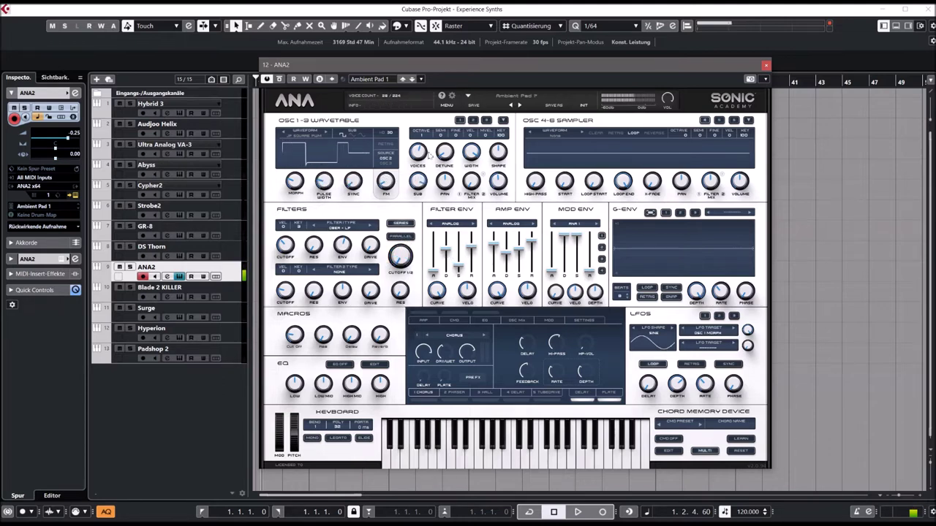
# Load Ambient Pad 4 and sweep its combined filter cutoff low, and load Ambient Pad 5 and raise the cutoff there
pyautogui.click(378, 82)
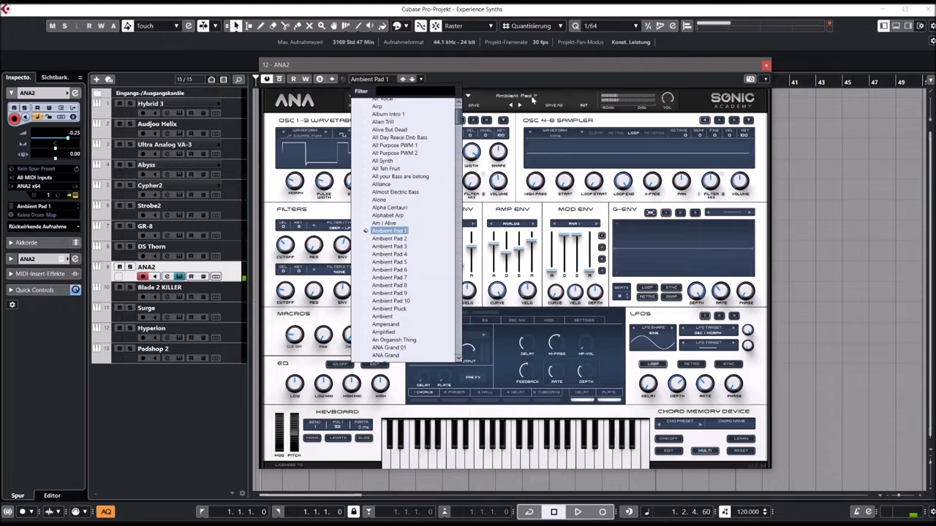
pyautogui.click(391, 254)
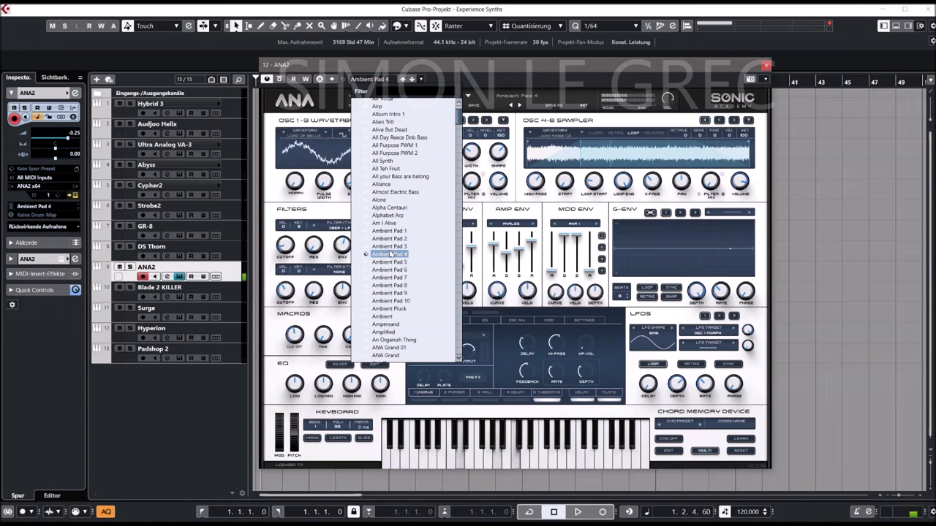
pyautogui.press('Escape')
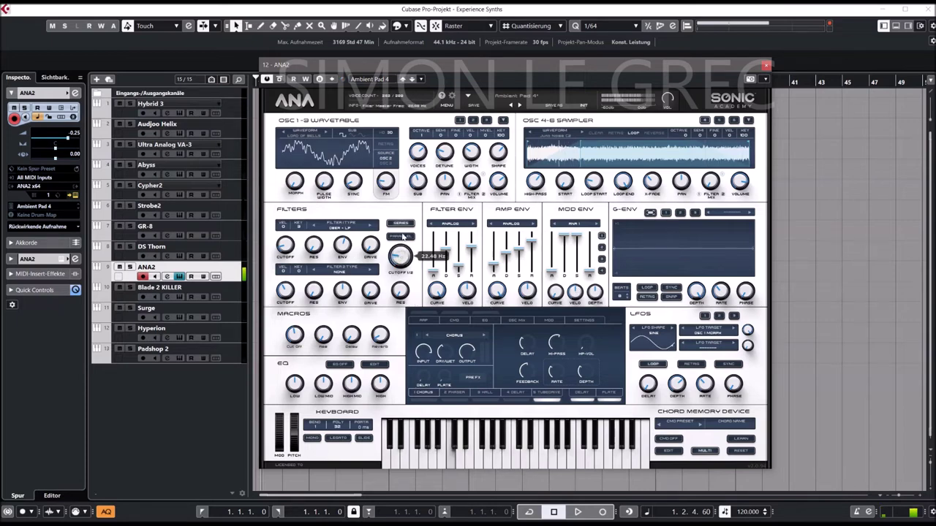
pyautogui.moveTo(403, 222); pyautogui.dragTo(410, 263)
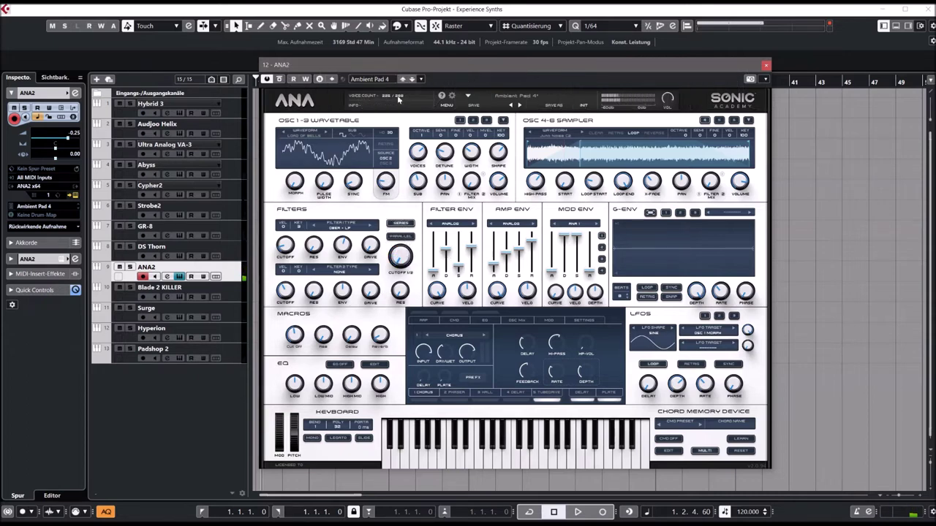
pyautogui.click(412, 79)
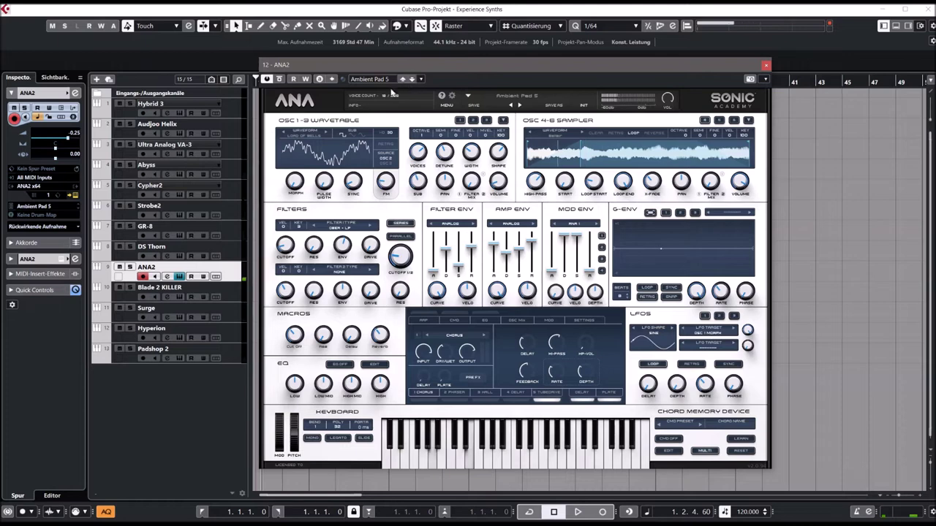
pyautogui.moveTo(400, 253); pyautogui.dragTo(400, 246)
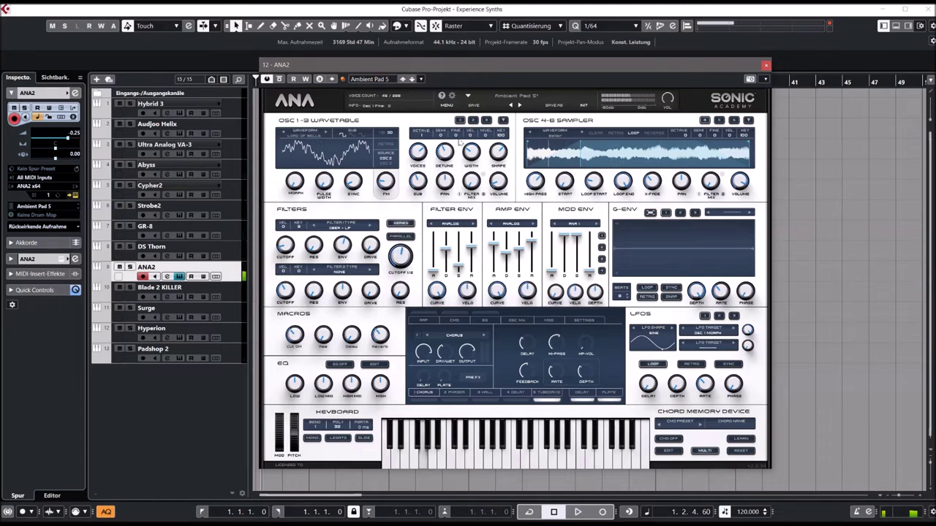
# Open ANA's preset browser, filter it to the Atmosphere category and load the preset Behind the Waterfall
pyautogui.click(524, 103)
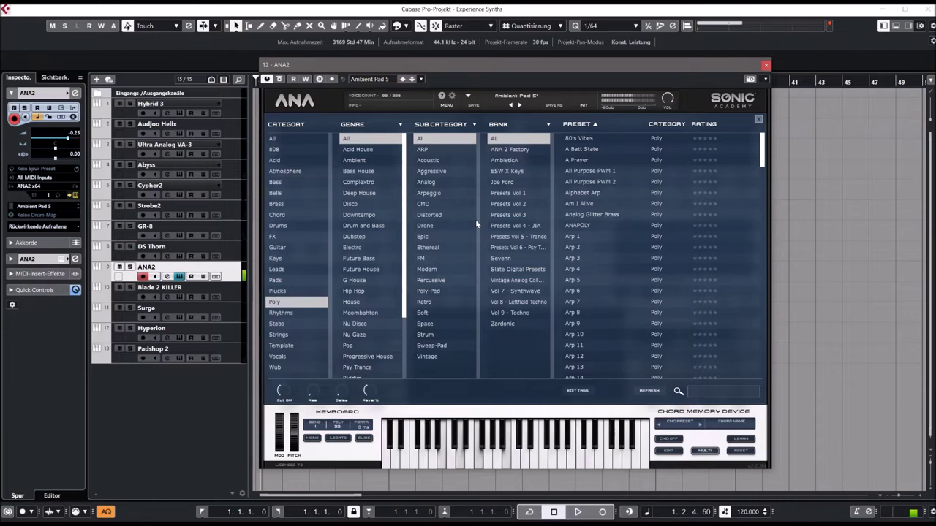
pyautogui.click(286, 170)
pyautogui.click(542, 289)
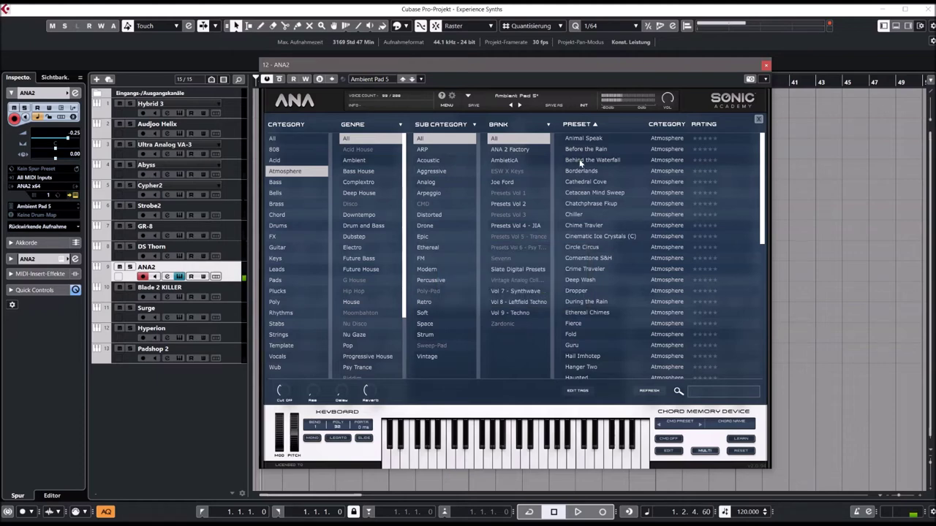
pyautogui.click(581, 160)
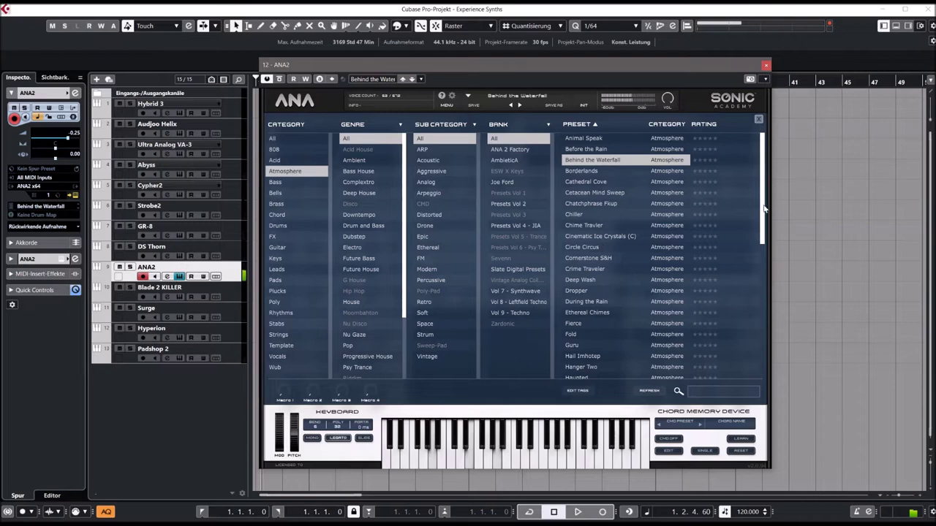
# Audition the Atmosphere preset Fierce and load the preset Hail Imhotep
pyautogui.scroll(-4, 763, 208)
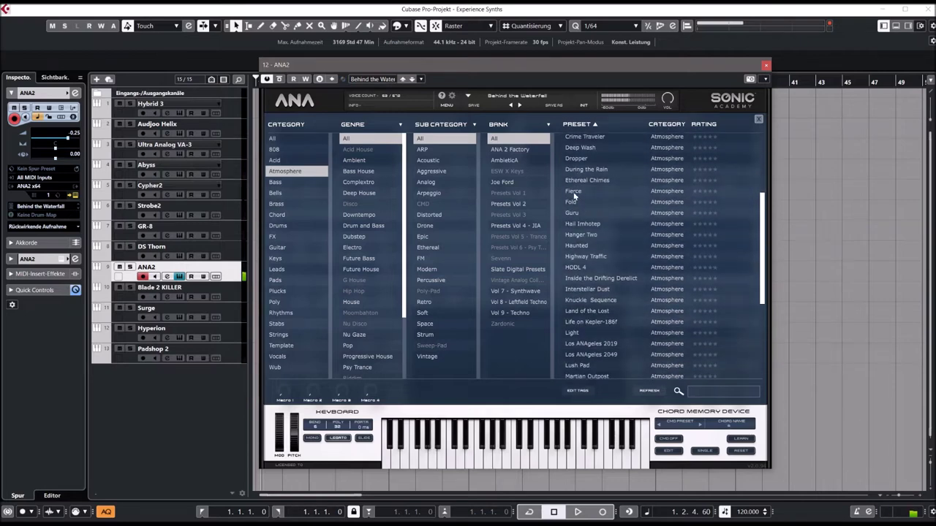
pyautogui.click(574, 193)
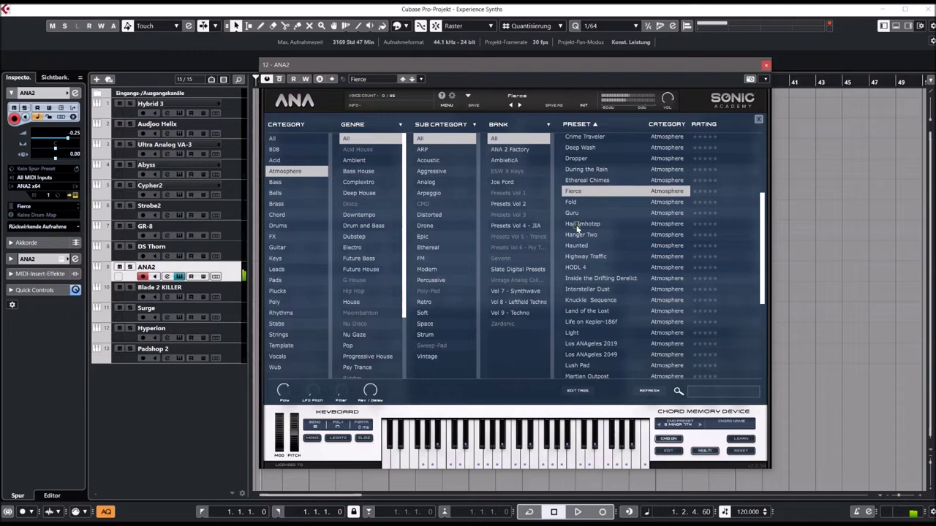
pyautogui.click(577, 225)
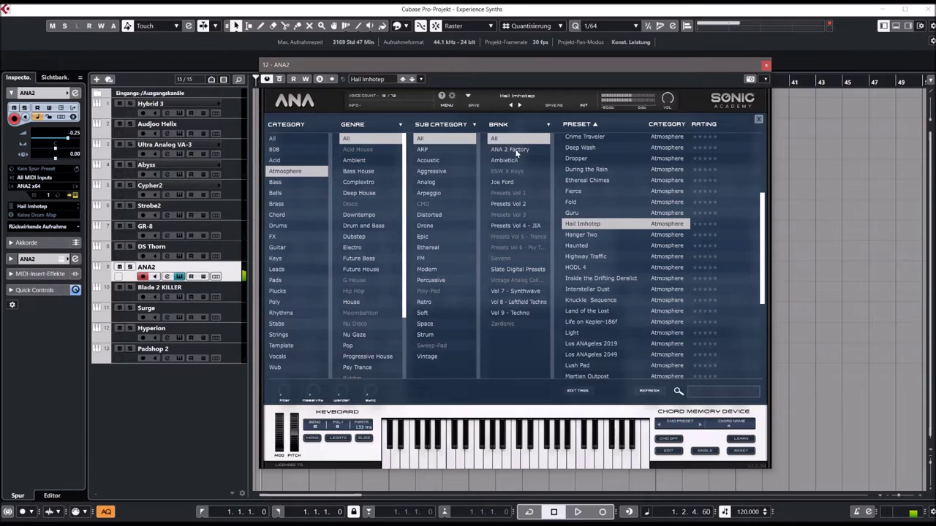
# Filter ANA's preset browser to the Chord category, dismissing the library update, and load the preset Crazy Movement
pyautogui.click(277, 215)
pyautogui.click(543, 288)
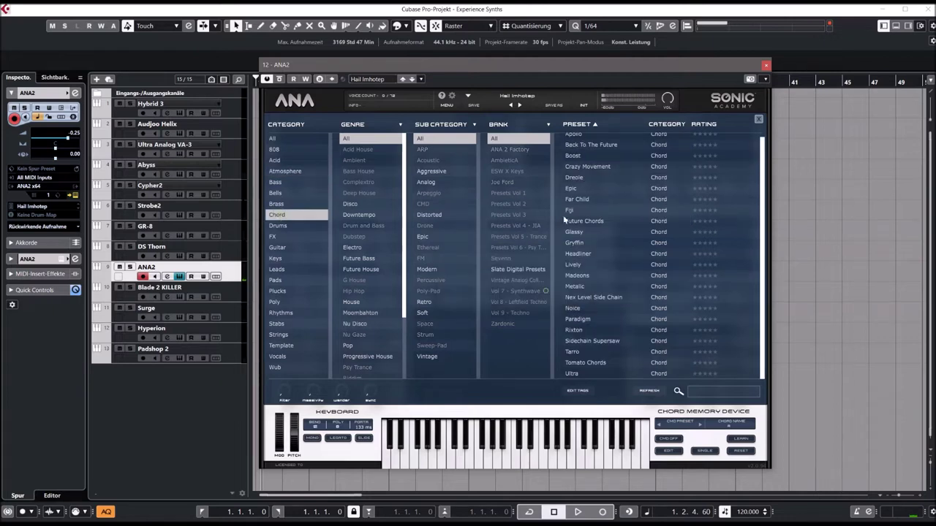
pyautogui.click(576, 170)
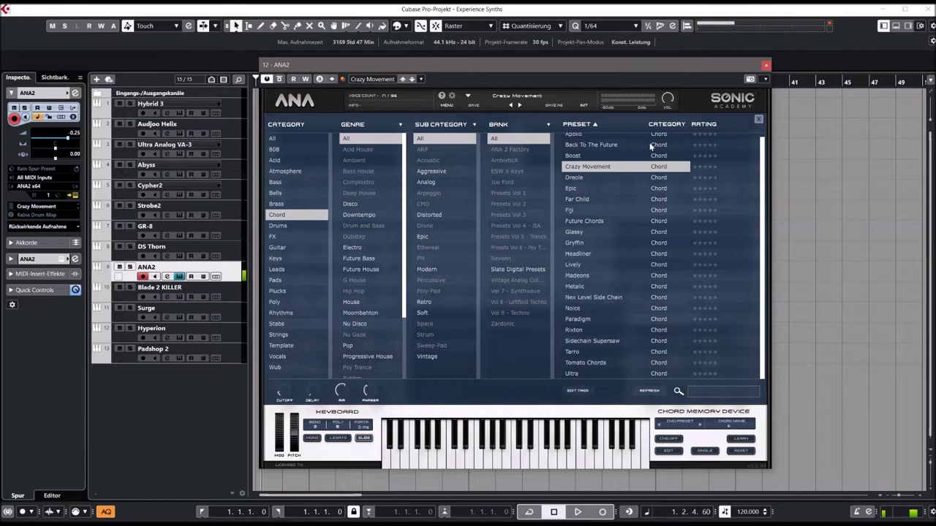
# Try limiting the Chord presets to the ANA 2 Factory bank and return the bank filter to All, declining the library update
pyautogui.click(504, 150)
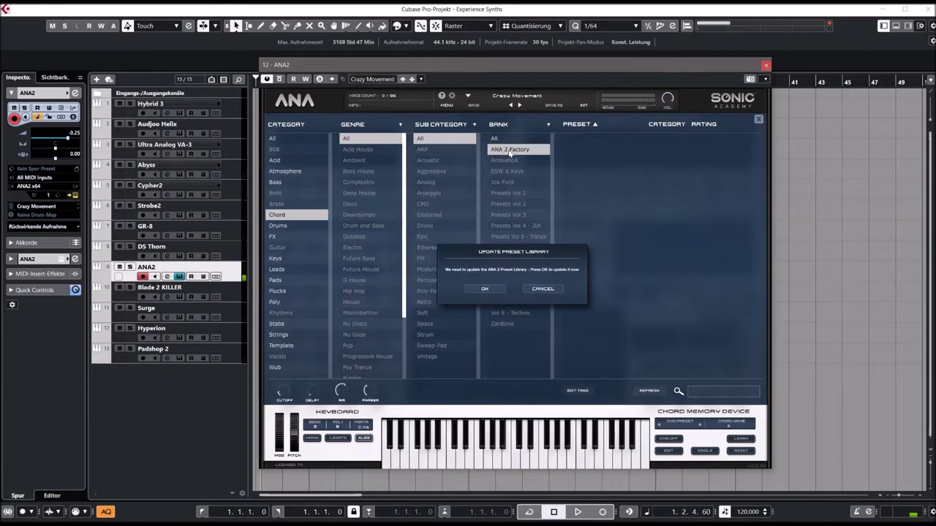
pyautogui.click(542, 289)
pyautogui.click(500, 139)
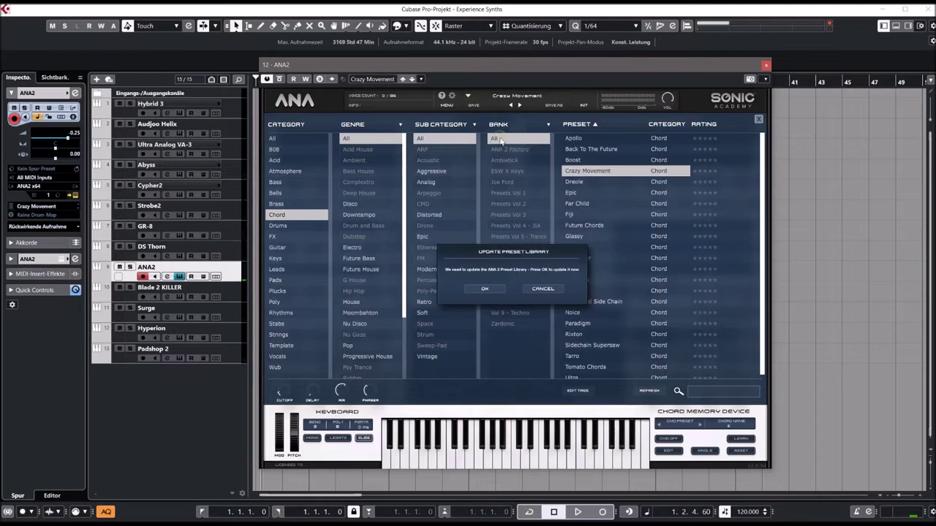
pyautogui.click(540, 289)
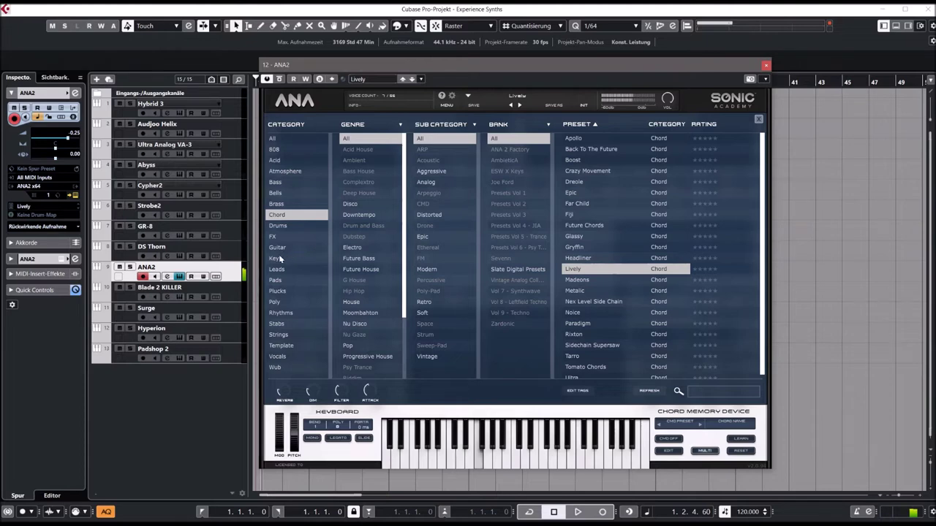
# Browse the Pads category, switch to the Plucks category and load the preset Beef Stick, declining the library updates
pyautogui.click(311, 282)
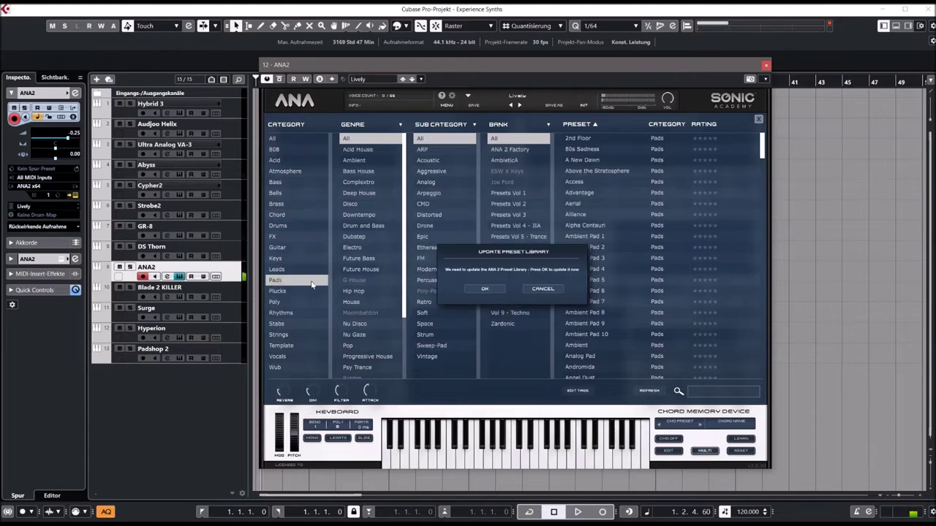
pyautogui.click(539, 288)
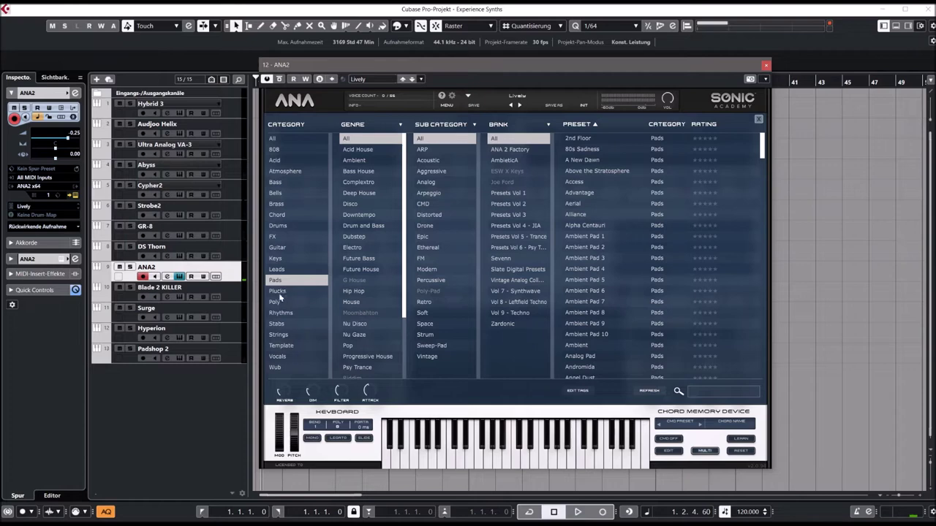
pyautogui.click(277, 291)
pyautogui.click(539, 288)
pyautogui.click(577, 291)
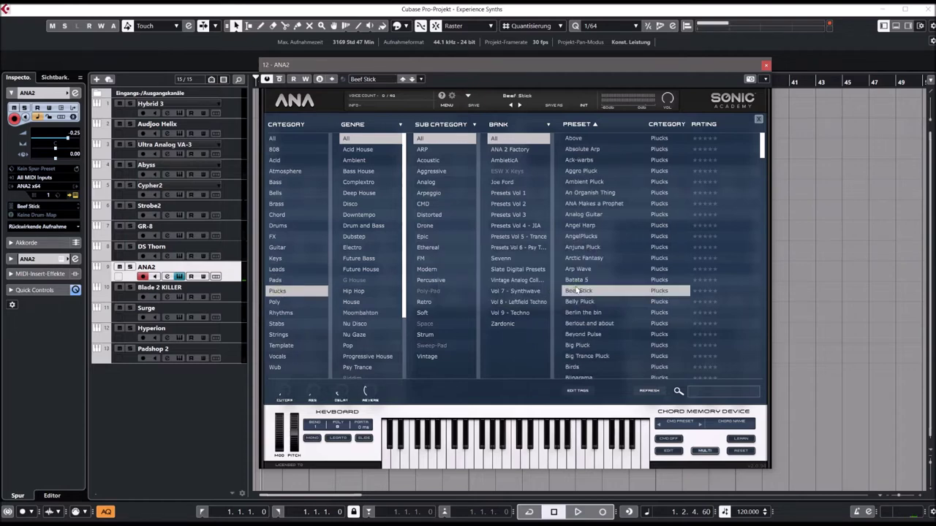
# Leave ANA's preset browser, raise Beef Stick's combined filter cutoff and close the ANA2 instrument window
pyautogui.click(759, 119)
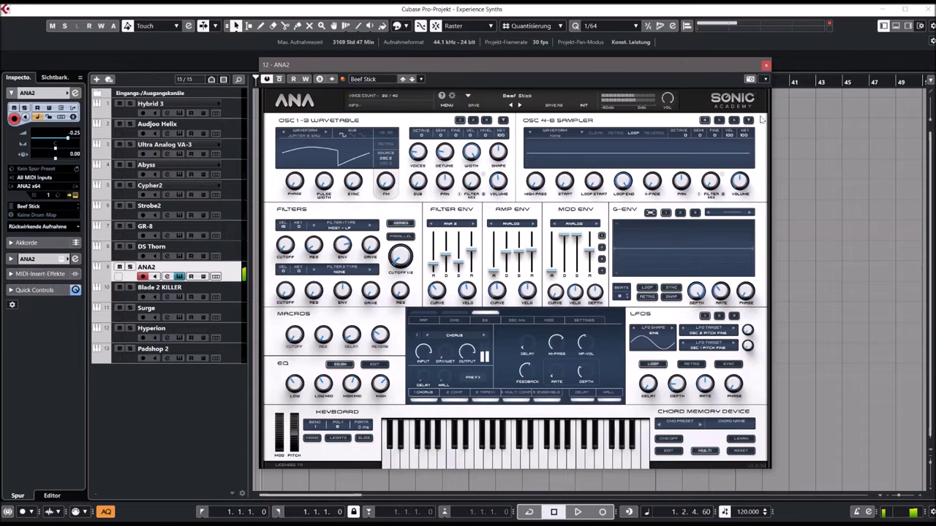
pyautogui.moveTo(400, 255); pyautogui.dragTo(404, 209)
pyautogui.click(765, 65)
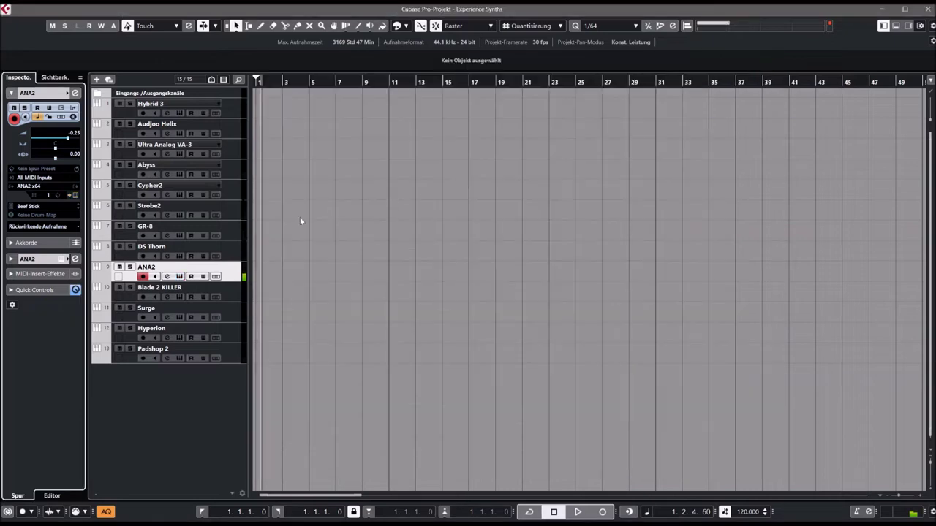
# Open the DS Thorn track's instrument and lower the first filter's cutoff on the SEQ Gateway preset
pyautogui.click(169, 247)
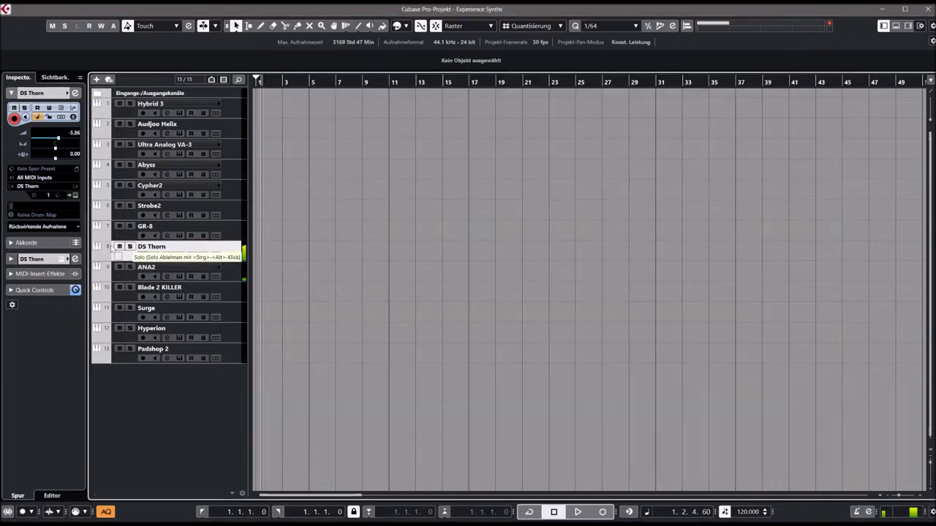
pyautogui.click(75, 194)
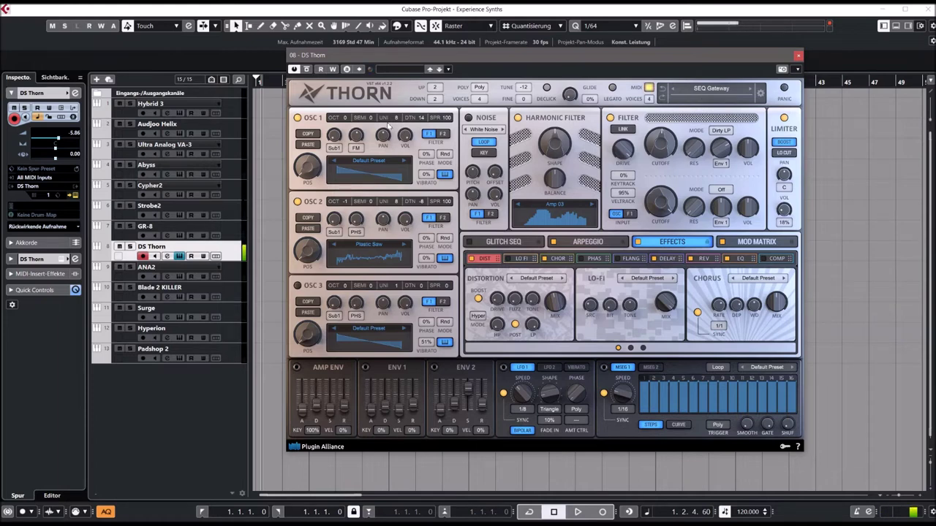
pyautogui.moveTo(660, 143); pyautogui.dragTo(670, 165)
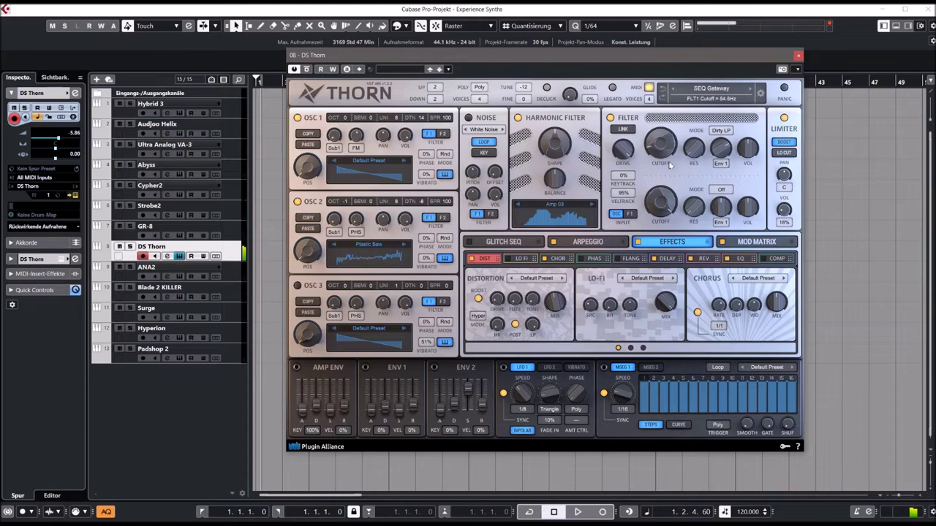
# Load Bass Contour 01 into Thorn's harmonic filter and adjust its balance and shape
pyautogui.click(556, 212)
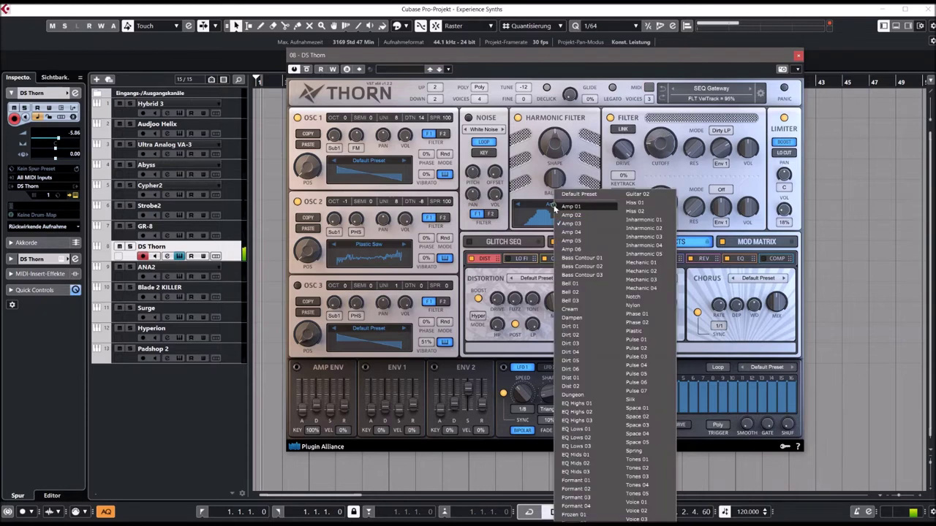
pyautogui.click(577, 264)
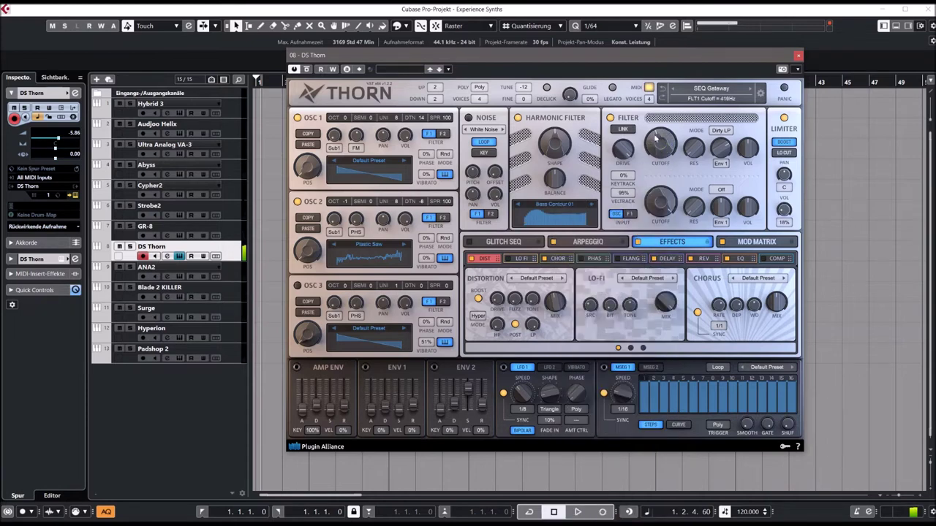
pyautogui.moveTo(554, 180); pyautogui.dragTo(560, 195)
pyautogui.moveTo(556, 146); pyautogui.dragTo(559, 174)
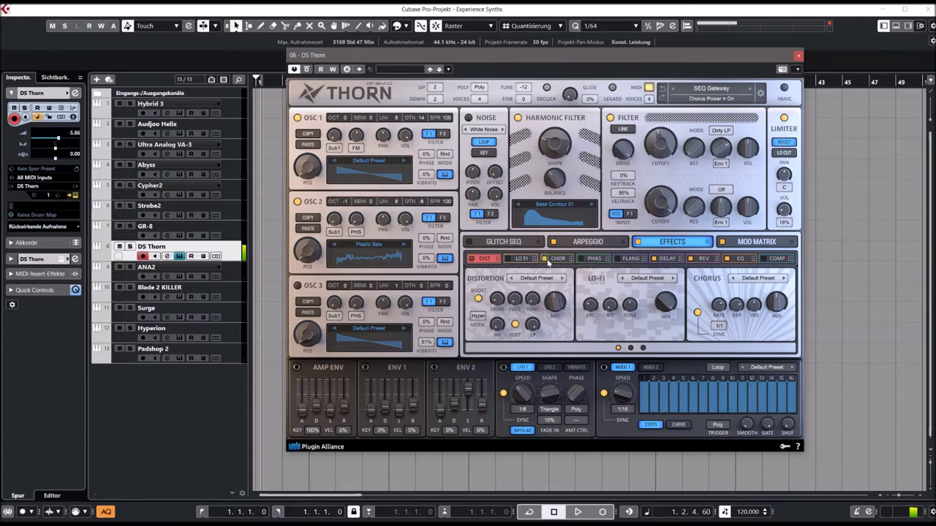
# Turn on Thorn's flanger and load the preset Delay 01 for the delay effect
pyautogui.click(617, 261)
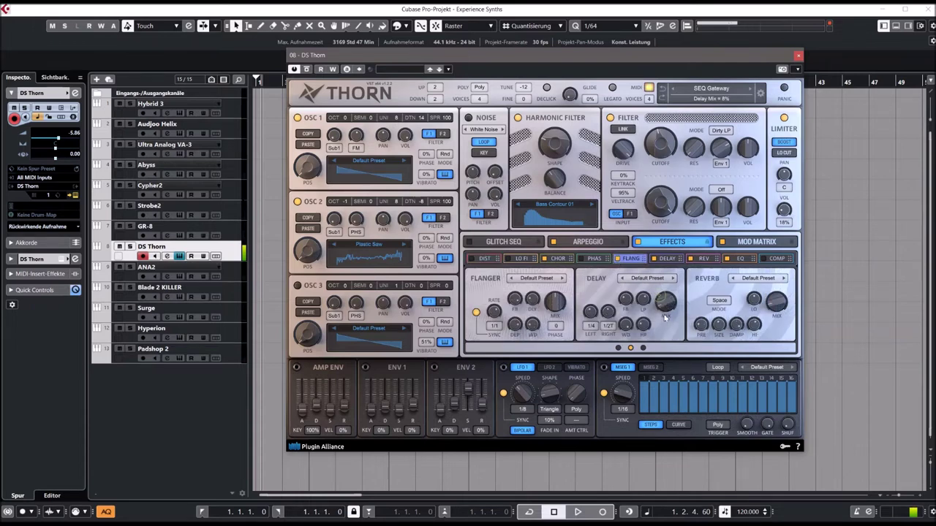
pyautogui.click(654, 282)
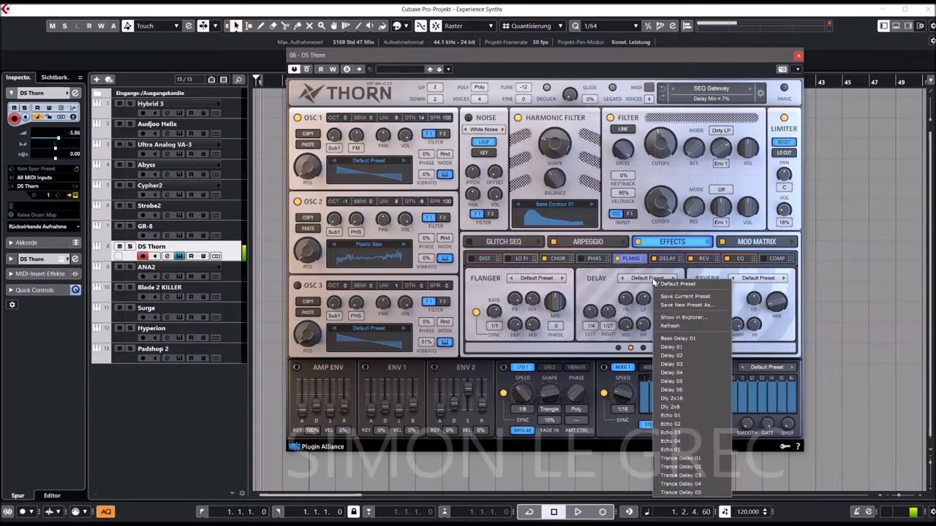
pyautogui.click(671, 346)
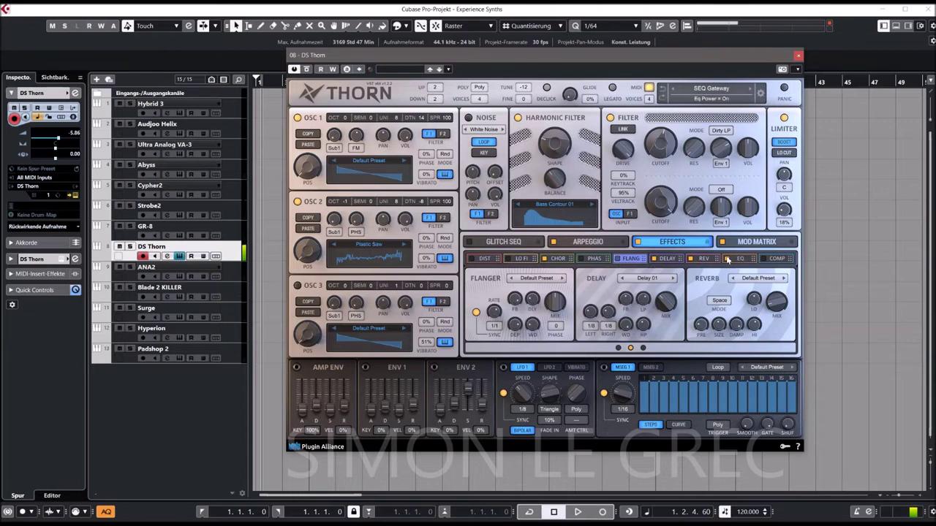
# Load Thorn's preset SEQ Neocortex and raise its first filter's cutoff
pyautogui.click(751, 91)
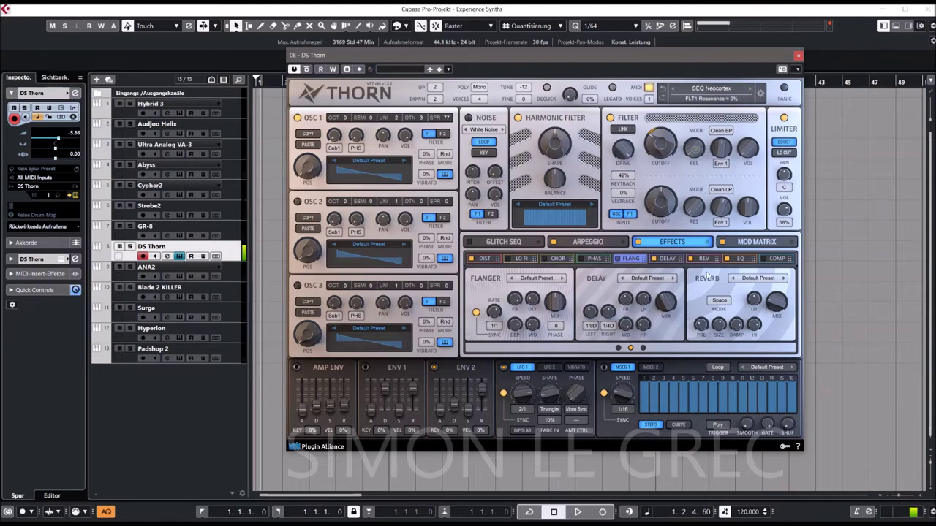
pyautogui.moveTo(662, 145); pyautogui.dragTo(662, 134)
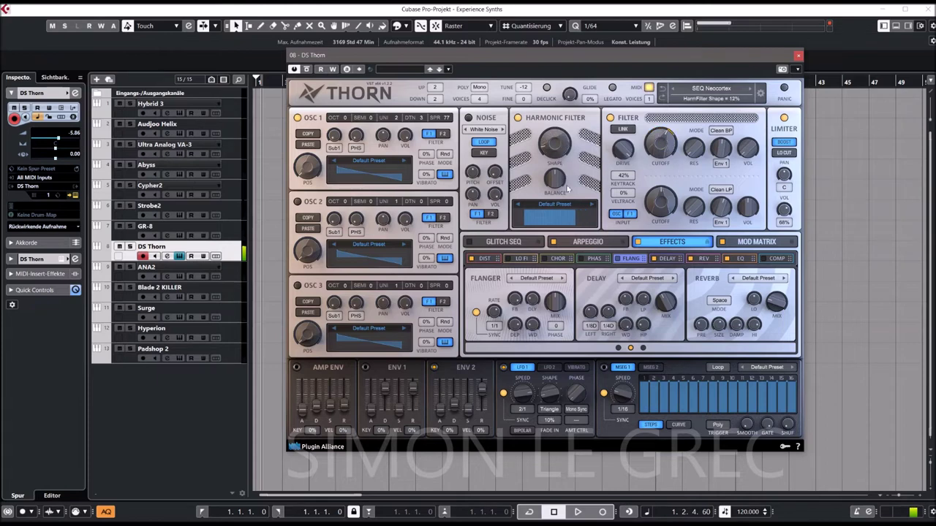
# Try different harmonic filter presets, settle on Pulse 06 and sweep the filter's shape
pyautogui.click(570, 215)
pyautogui.click(635, 381)
pyautogui.moveTo(556, 129); pyautogui.dragTo(559, 150)
pyautogui.click(519, 205)
pyautogui.click(520, 206)
pyautogui.moveTo(546, 150); pyautogui.dragTo(550, 135)
# Toggle the chorus, delay and distortion effects and sweep the first filter's cutoff on SEQ Neocortex
pyautogui.click(548, 259)
pyautogui.click(654, 259)
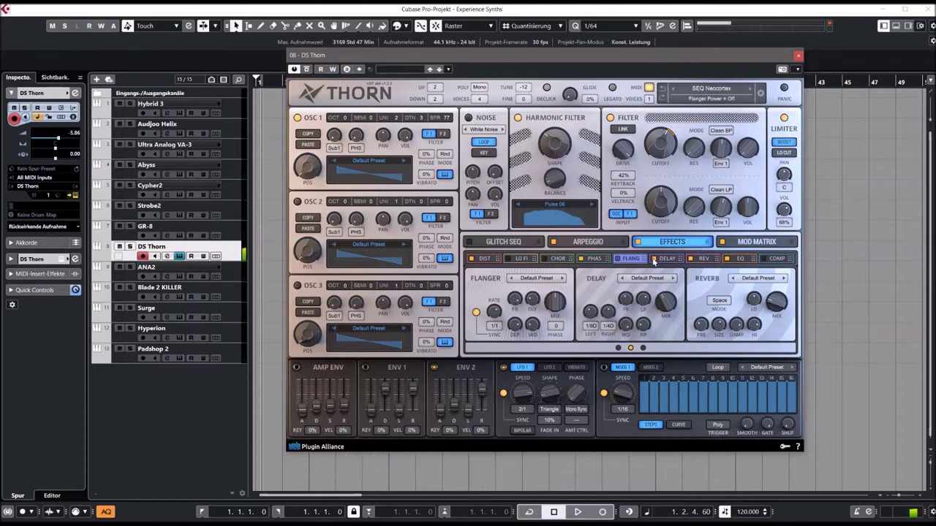
pyautogui.click(470, 260)
pyautogui.moveTo(664, 138); pyautogui.dragTo(662, 204)
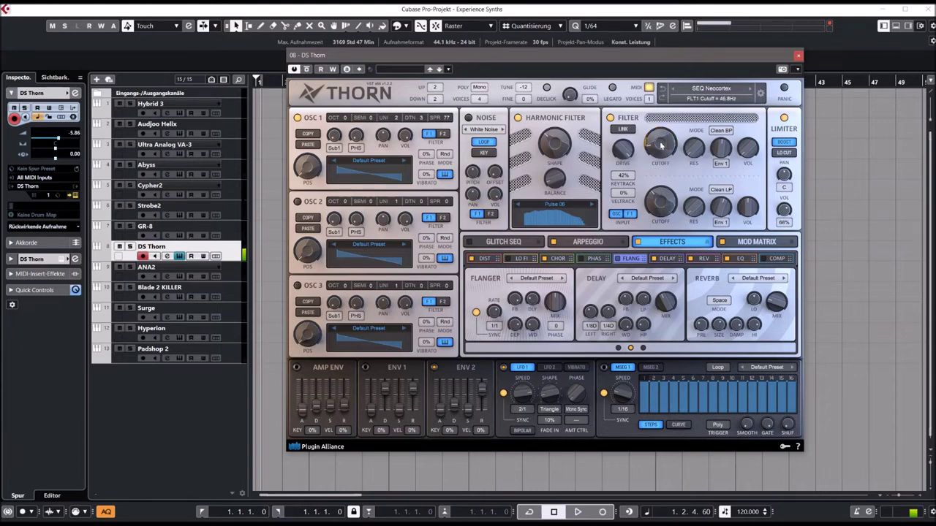
pyautogui.moveTo(657, 135); pyautogui.dragTo(653, 145)
# Set oscillator 1 to Sine, enable oscillator 2 with Sawtooth, and sweep the first filter's cutoff up to about 8.70 kHz
pyautogui.click(403, 160)
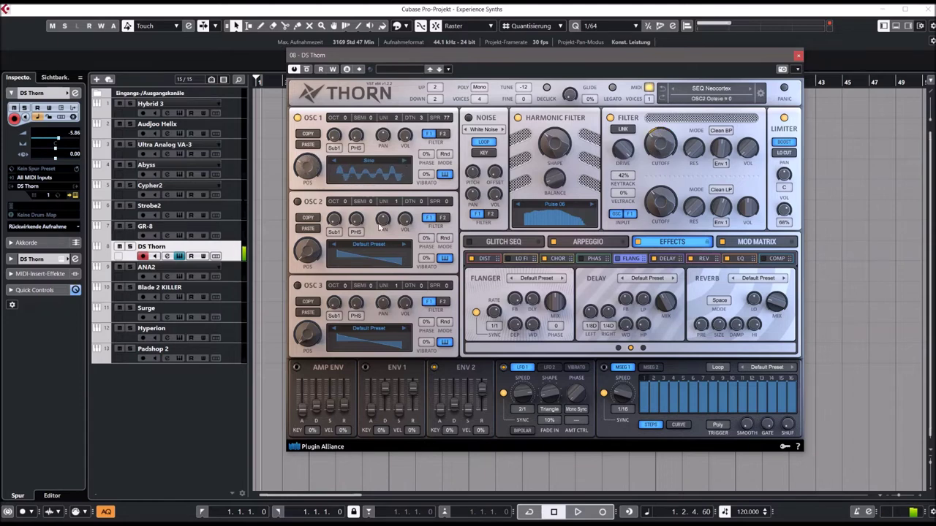
pyautogui.click(407, 244)
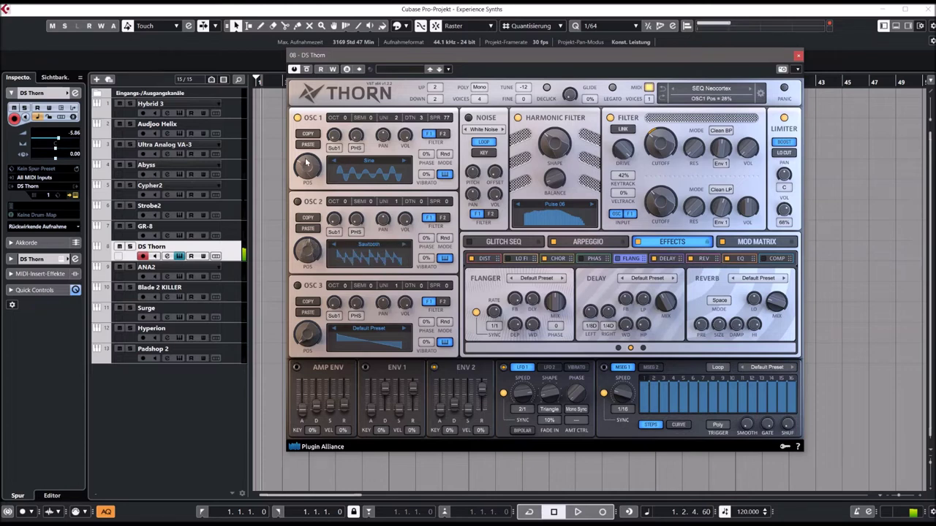
pyautogui.click(297, 201)
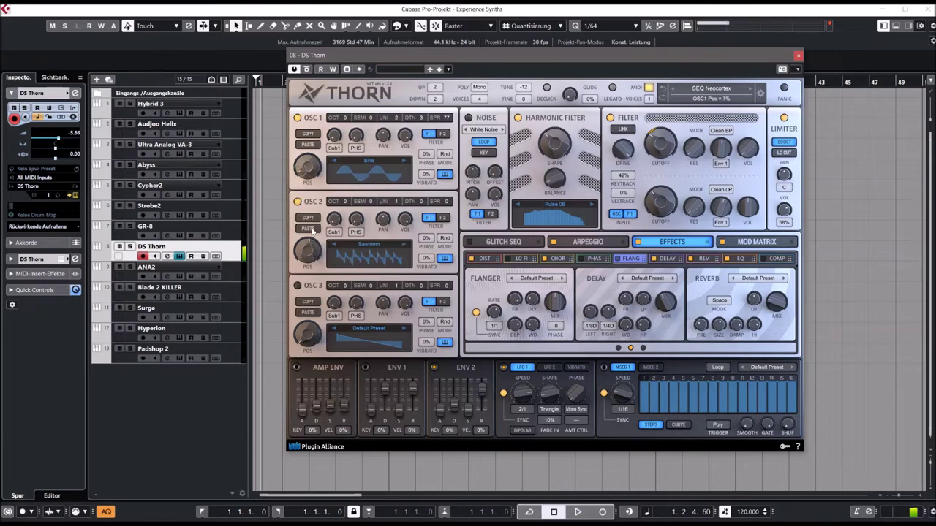
pyautogui.moveTo(658, 149); pyautogui.dragTo(656, 157)
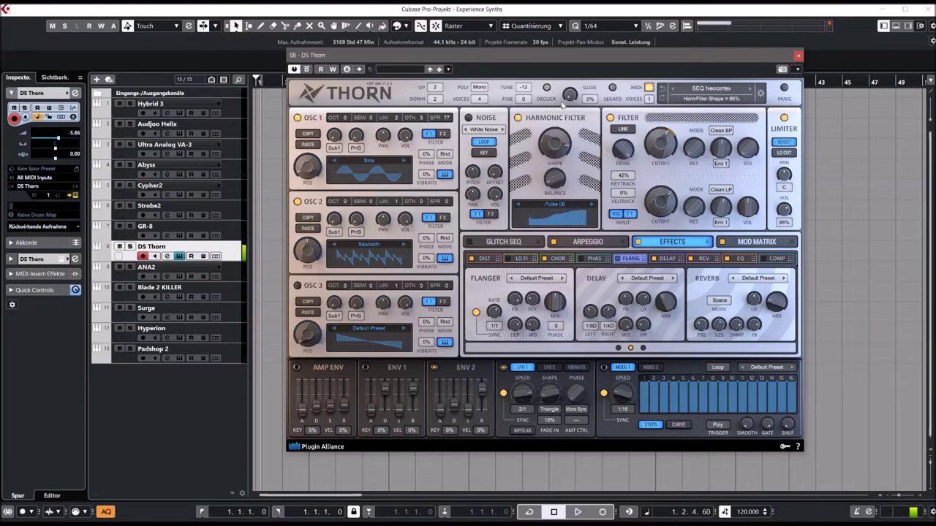
pyautogui.moveTo(654, 143); pyautogui.dragTo(666, 130)
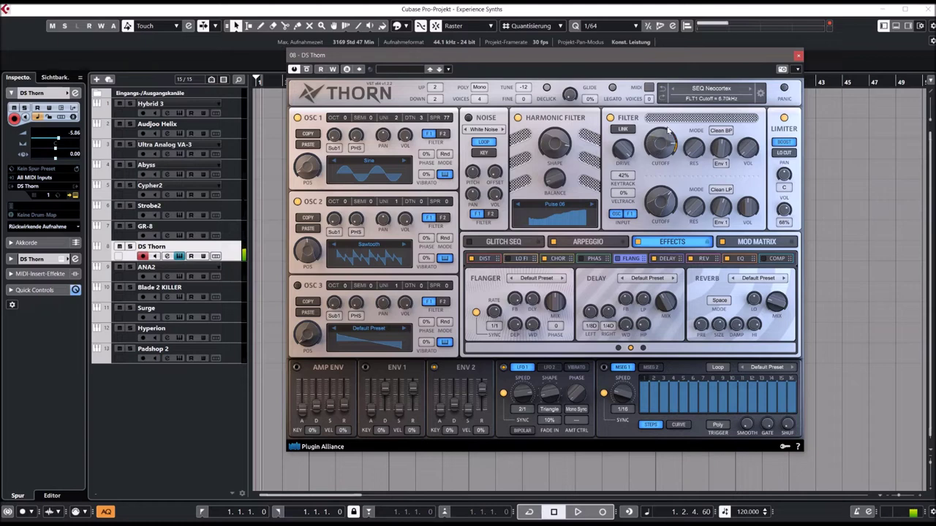
# Load the preset PAD Cosmic Bell from Thorn's Pad category
pyautogui.click(709, 91)
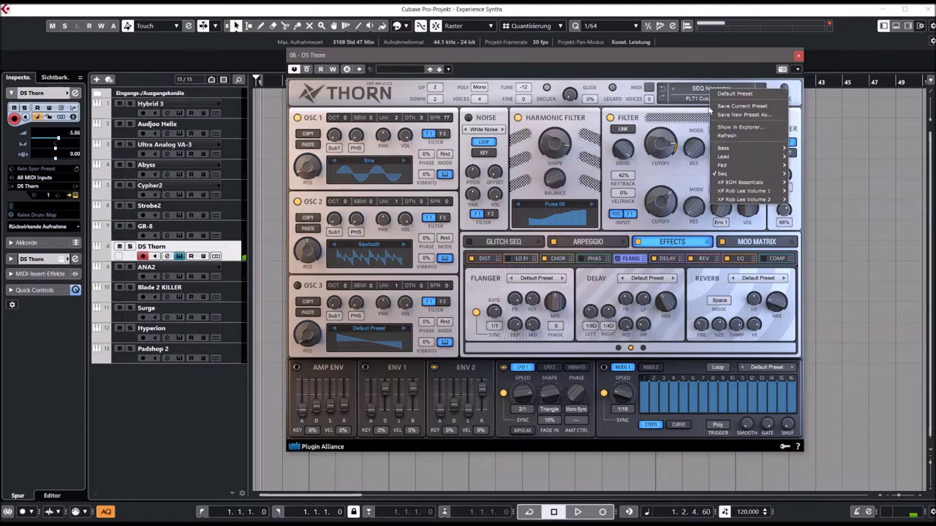
pyautogui.moveTo(724, 165)
pyautogui.click(814, 193)
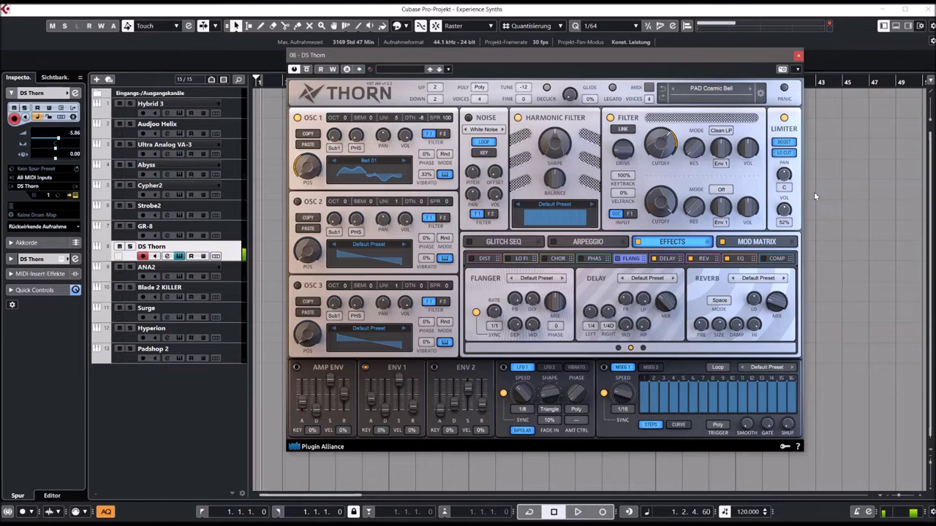
# Step through the pad presets to PAD Discovery and lower its first filter's cutoff
pyautogui.click(750, 89)
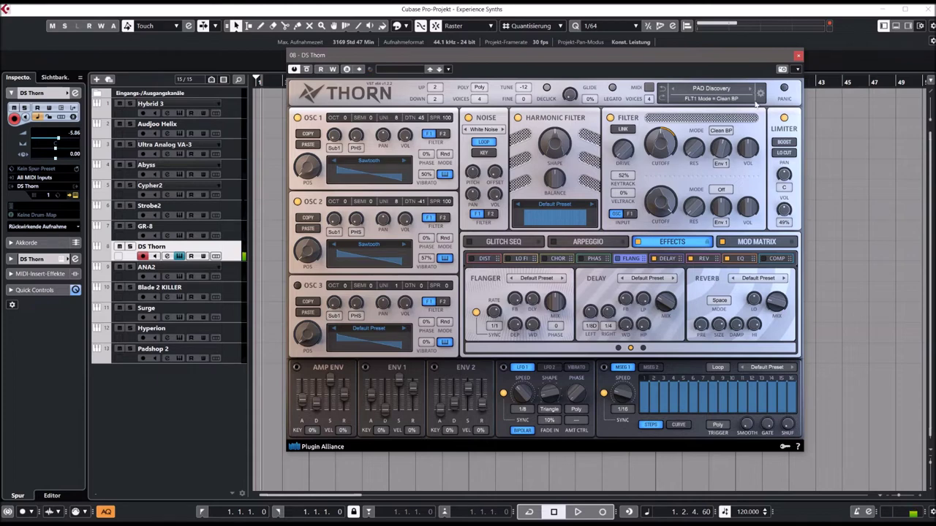
pyautogui.moveTo(663, 150); pyautogui.dragTo(666, 170)
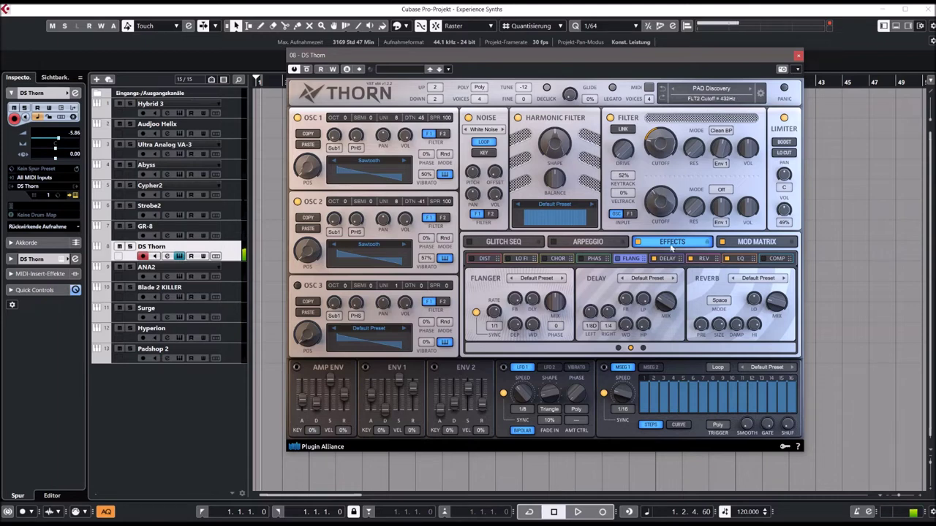
# Load the preset LEAD Classic Saw, turn on its chorus and raise the first filter's cutoff to 20.1 kHz
pyautogui.click(728, 95)
pyautogui.moveTo(743, 157)
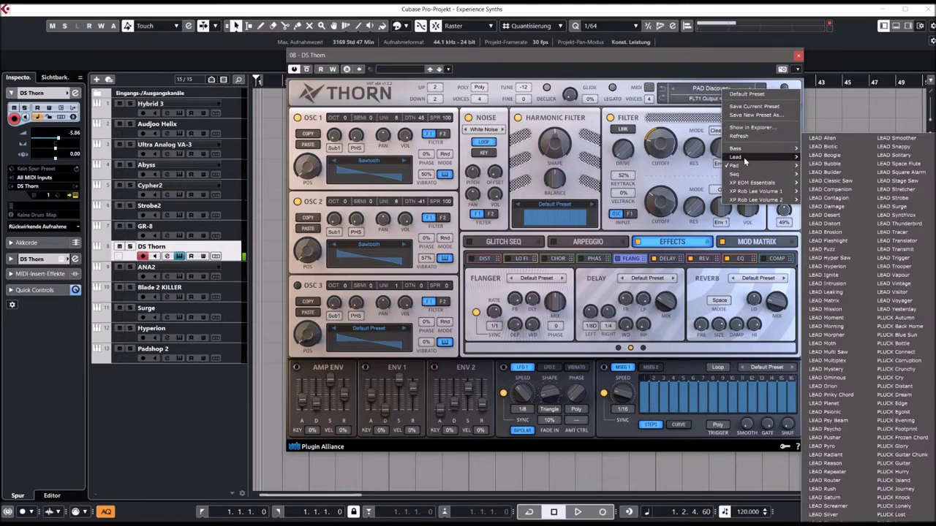
pyautogui.click(819, 181)
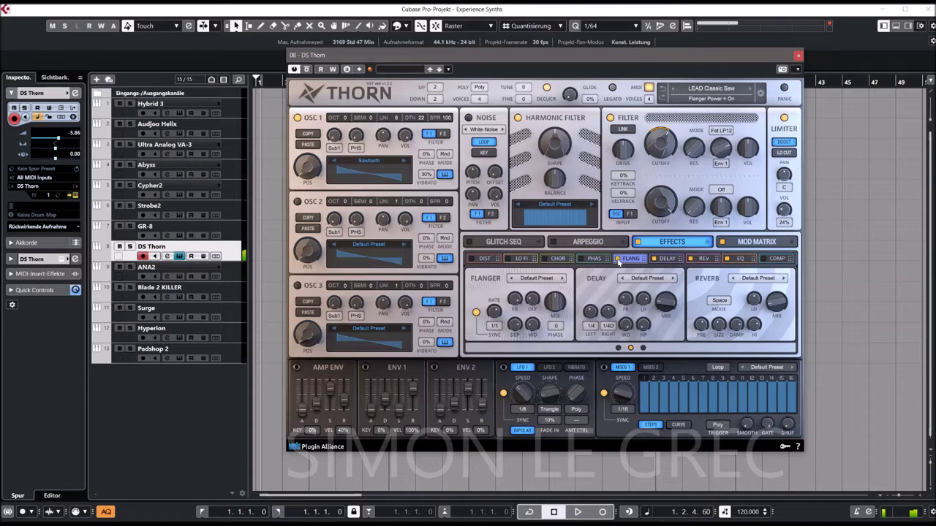
pyautogui.click(545, 259)
pyautogui.moveTo(660, 143); pyautogui.dragTo(650, 97)
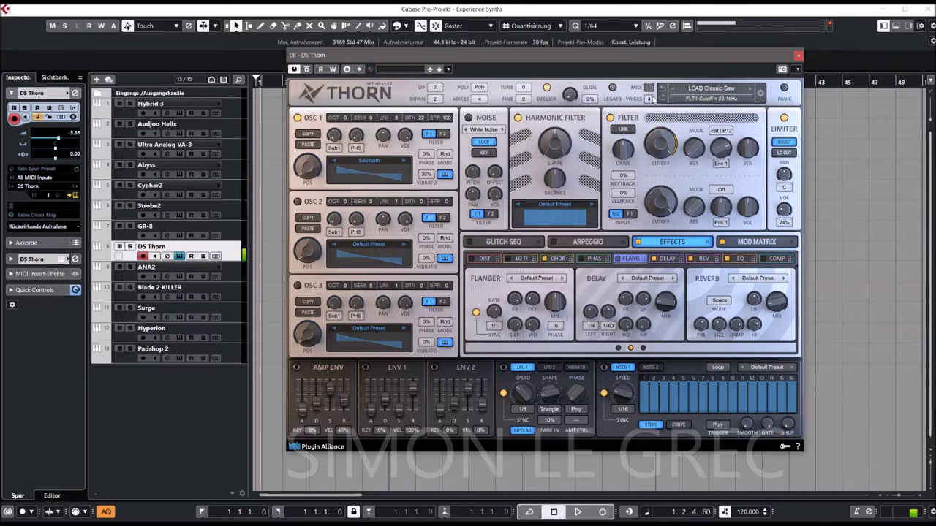
# Load the preset BASS Digger from Thorn's Bass category
pyautogui.click(720, 91)
pyautogui.moveTo(739, 151)
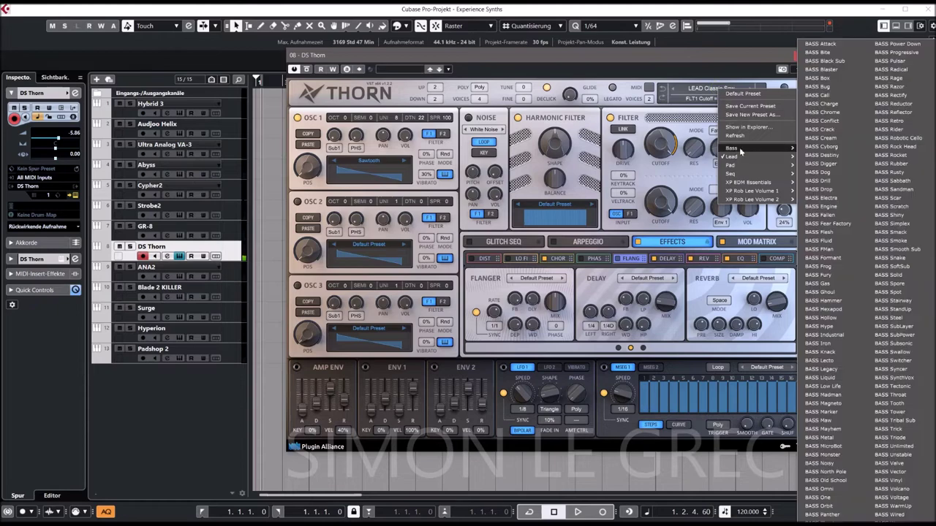
pyautogui.click(818, 163)
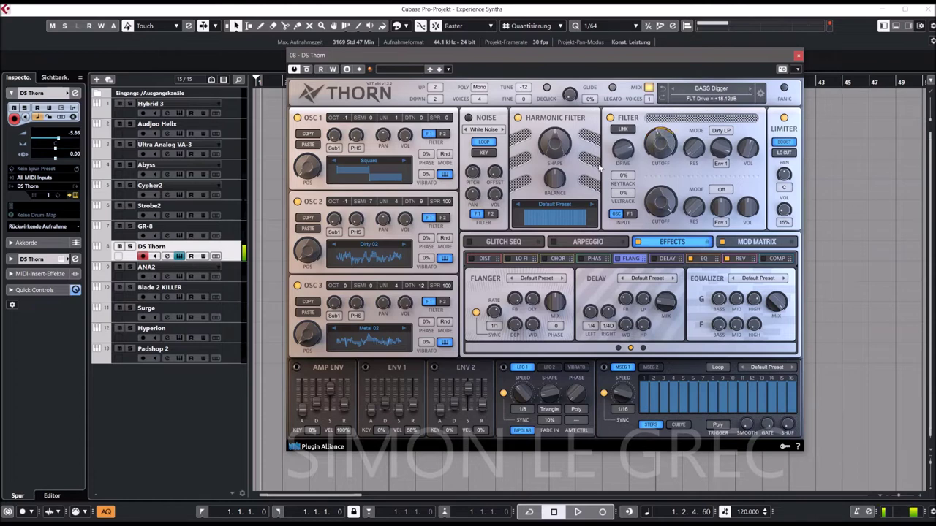
# Set the harmonic filter to Amp 03 with its shape at 79%, raise the first filter's cutoff, and close Thorn
pyautogui.click(591, 206)
pyautogui.click(591, 205)
pyautogui.click(591, 205)
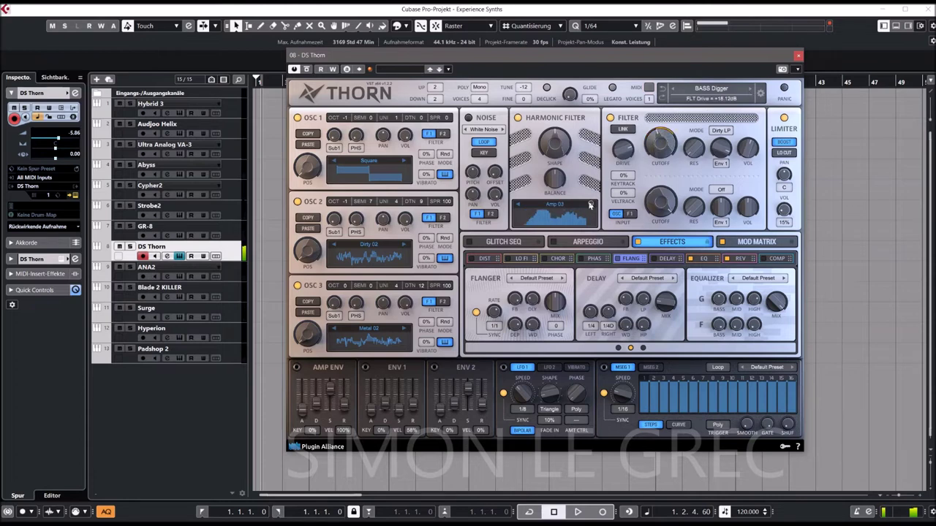
pyautogui.moveTo(554, 143); pyautogui.dragTo(557, 125)
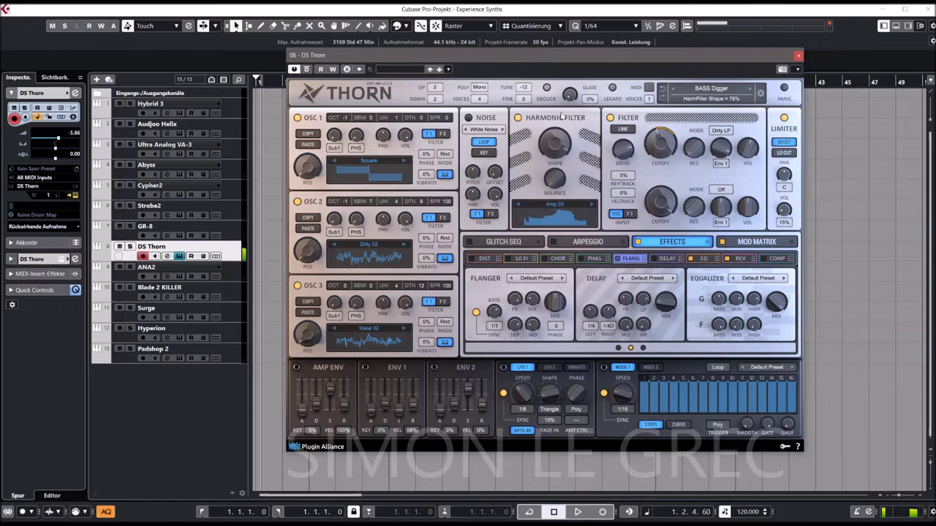
pyautogui.moveTo(661, 145); pyautogui.dragTo(665, 71)
pyautogui.click(799, 57)
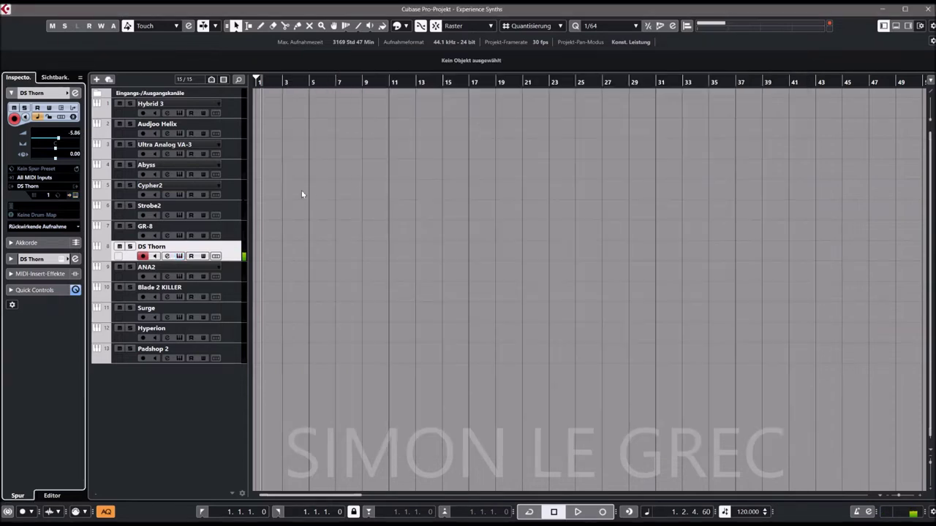
# Open the GR-8 instrument and tweak oscillator 1's waveform and the pitch LFO and envelope amounts on Bass: Fat
pyautogui.click(188, 230)
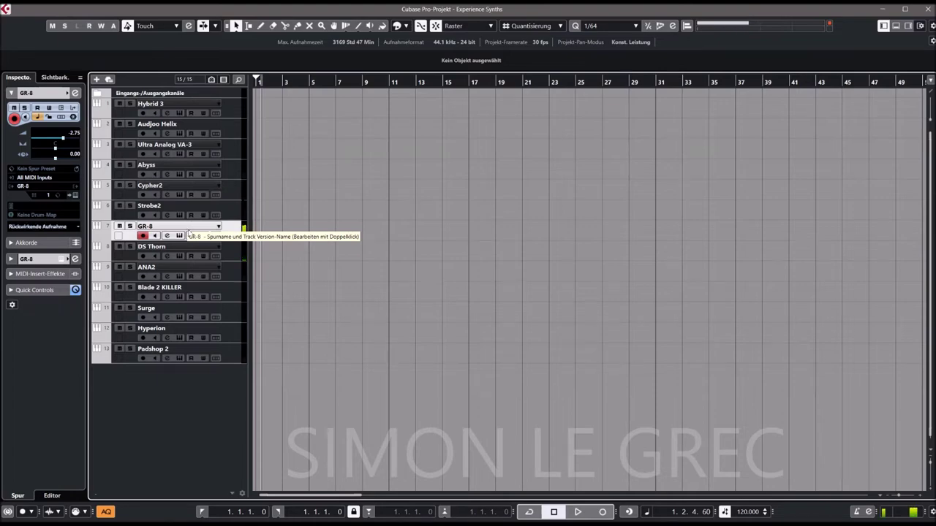
pyautogui.click(64, 260)
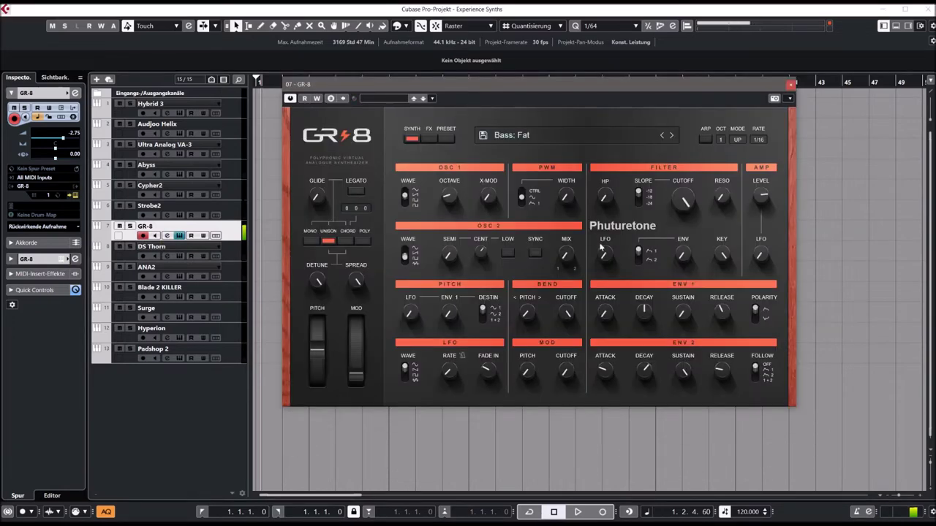
pyautogui.moveTo(418, 316); pyautogui.dragTo(412, 293)
pyautogui.moveTo(412, 204); pyautogui.dragTo(410, 227)
pyautogui.moveTo(448, 314); pyautogui.dragTo(443, 156)
# Load the preset Bass: Juicy and try its chorus, phaser and delay effects, setting the phaser to 2 stages
pyautogui.click(672, 136)
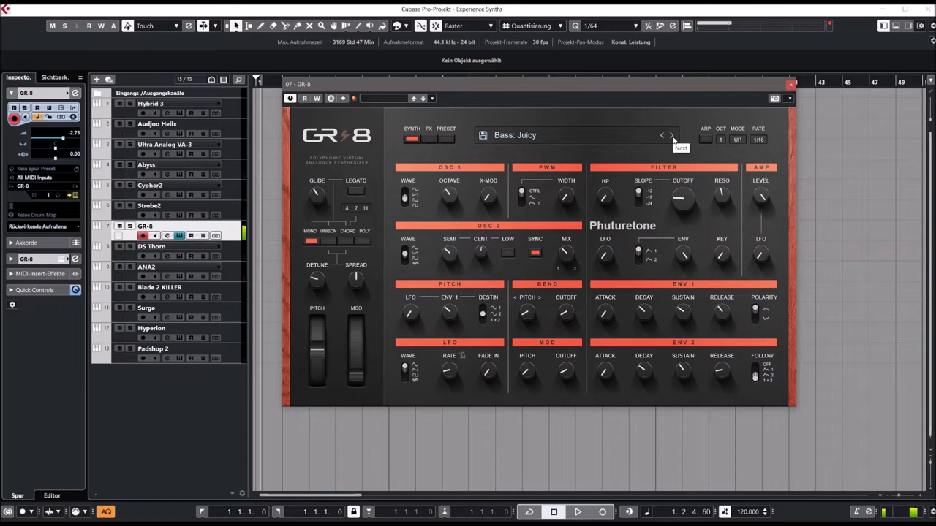
pyautogui.click(428, 139)
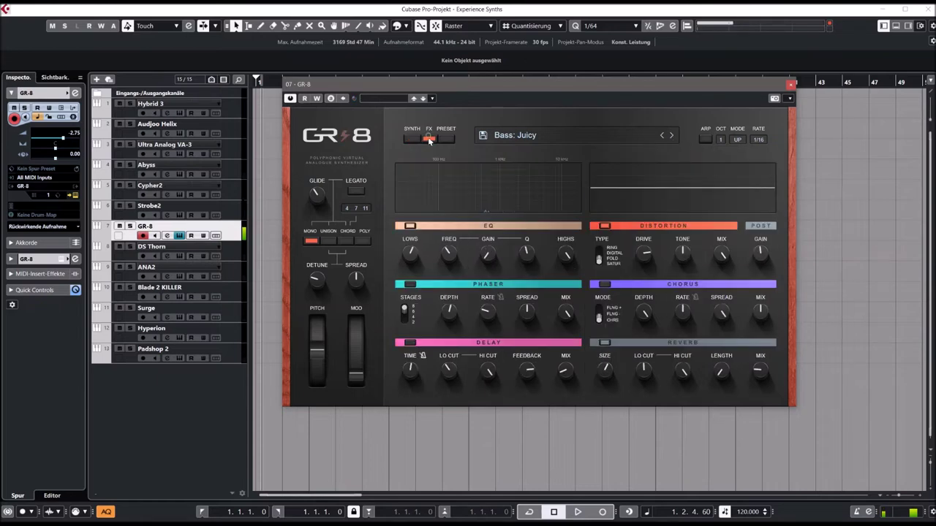
pyautogui.click(604, 285)
pyautogui.click(410, 284)
pyautogui.moveTo(404, 308); pyautogui.dragTo(409, 350)
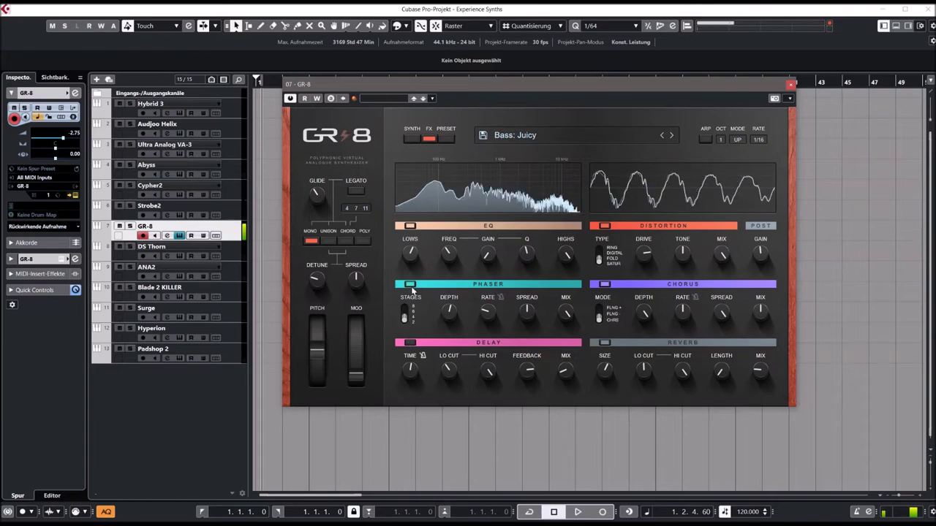
pyautogui.click(410, 343)
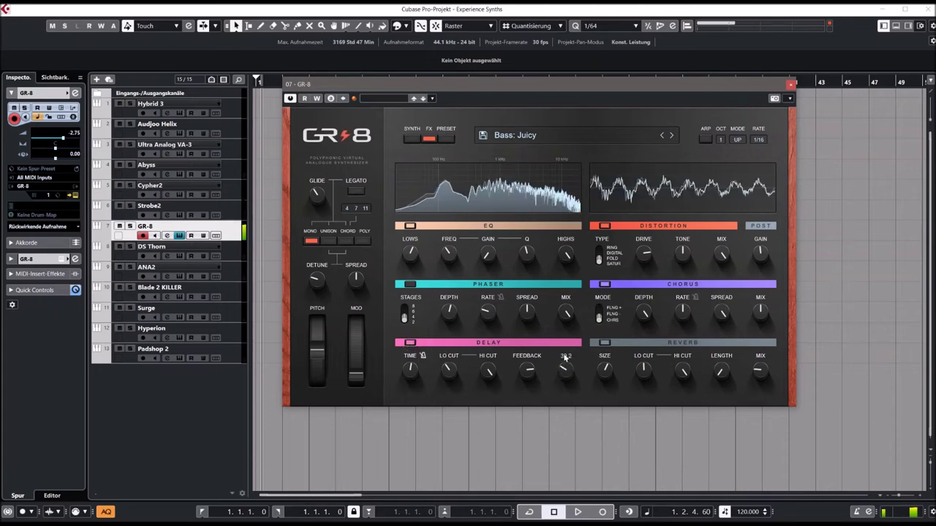
pyautogui.moveTo(566, 369); pyautogui.dragTo(569, 384)
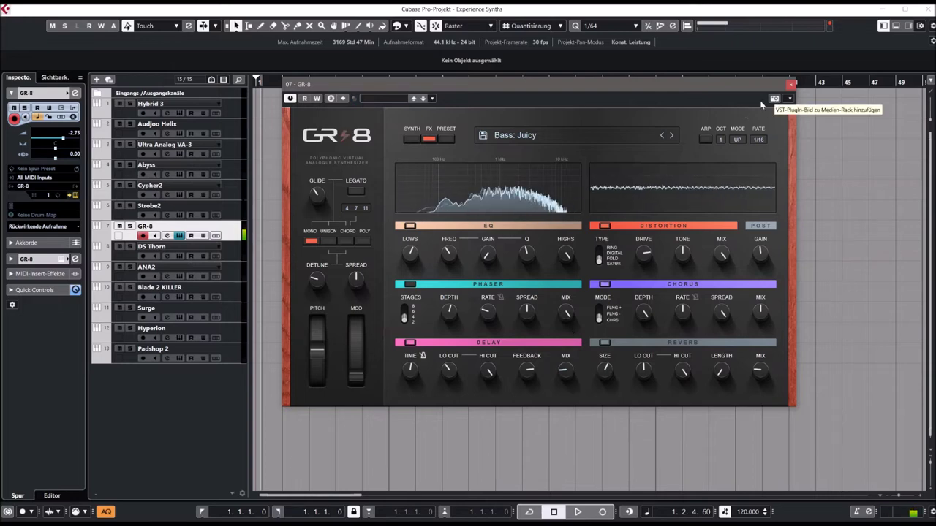
# Load the preset Bass: Krust and switch its voice mode to unison
pyautogui.click(671, 136)
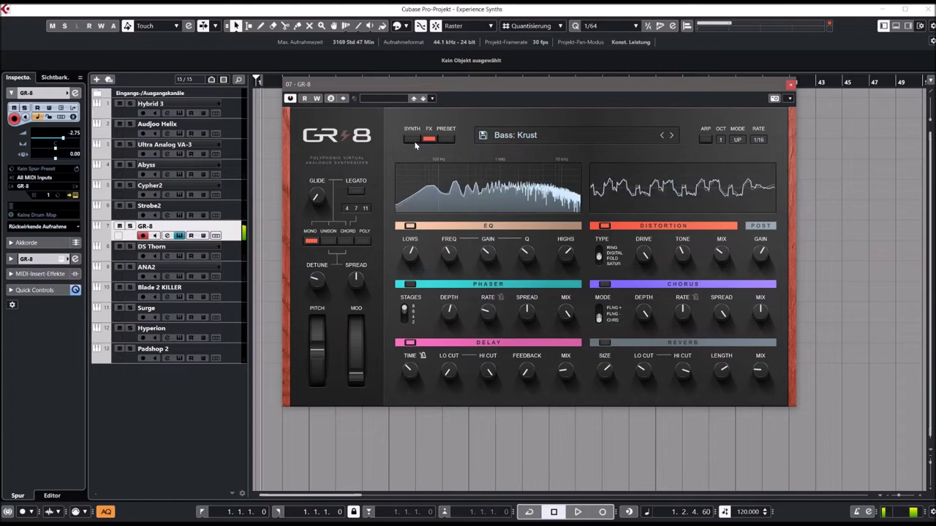
pyautogui.click(329, 242)
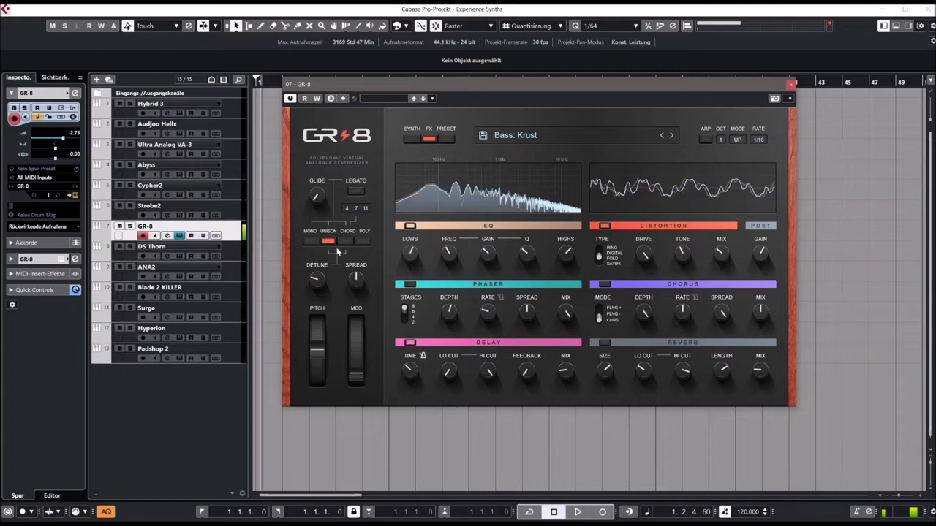
pyautogui.click(411, 138)
# Load the preset Bass: Phart, raise its filter cutoff, try the chord voice mode, and close GR-8
pyautogui.click(671, 136)
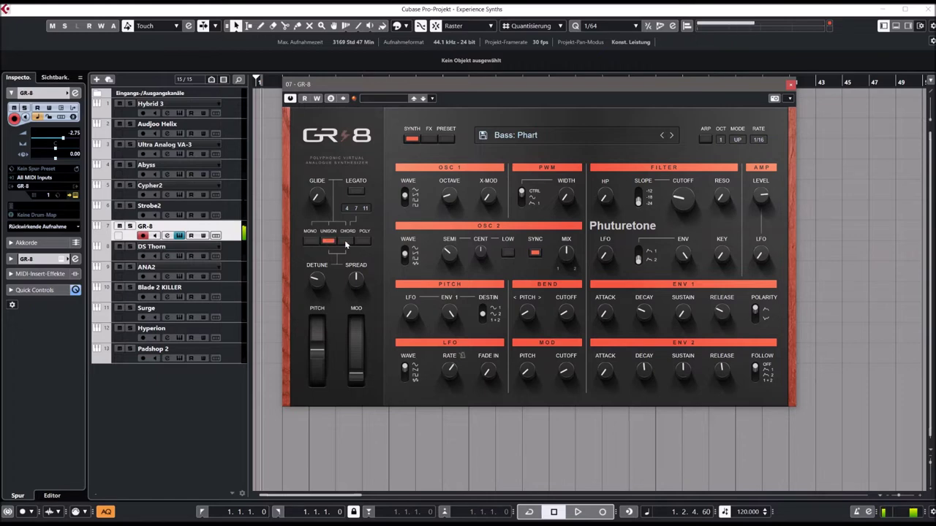
pyautogui.moveTo(679, 195)
pyautogui.moveTo(679, 154); pyautogui.dragTo(673, 155)
pyautogui.click(429, 138)
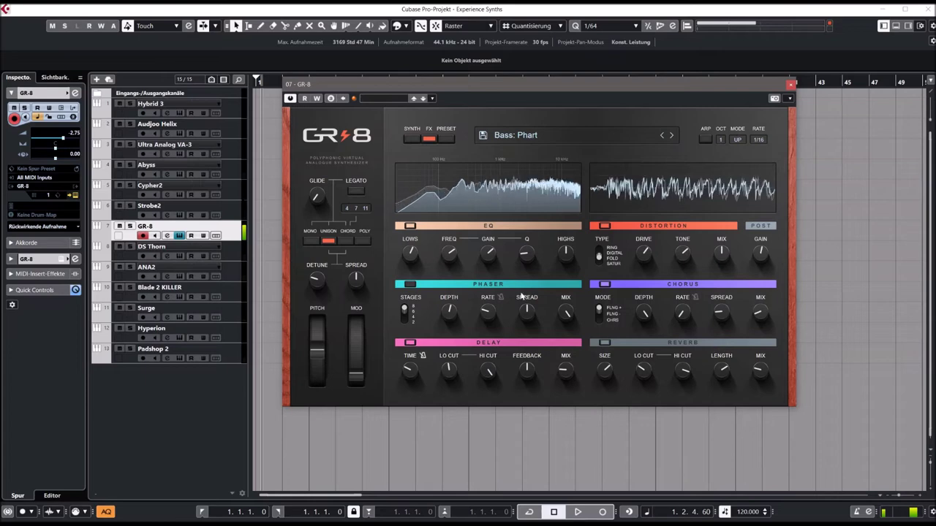
pyautogui.click(412, 138)
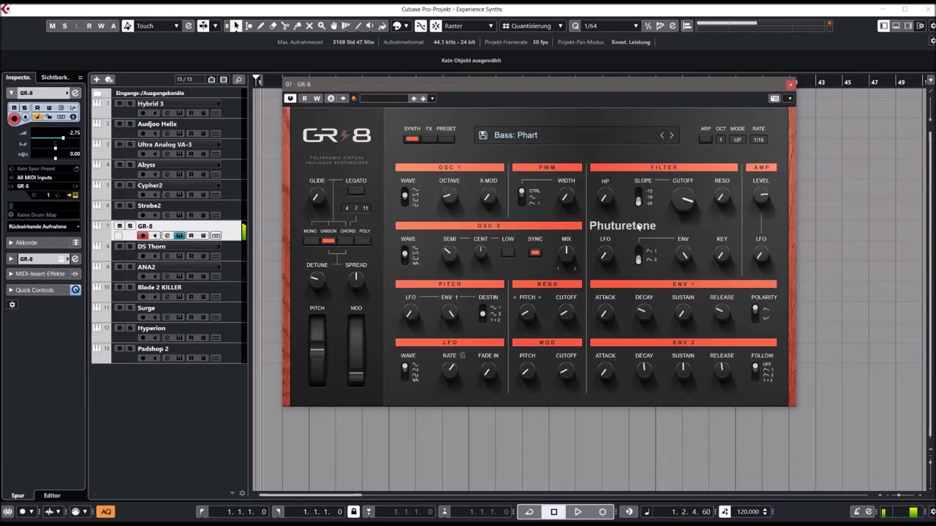
pyautogui.click(346, 242)
pyautogui.click(790, 85)
# Open the Strobe2 instrument and load the lead preset LD PMod SQ AZS
pyautogui.click(142, 212)
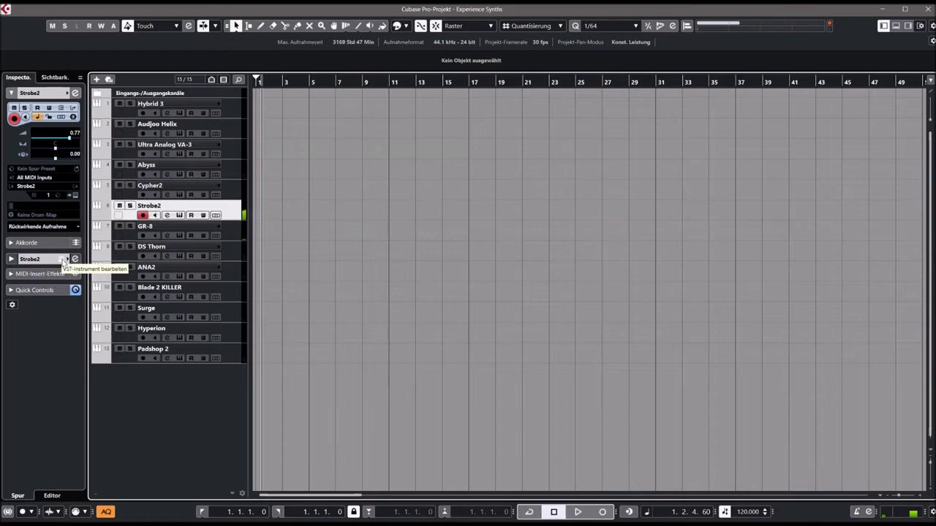
pyautogui.click(66, 259)
pyautogui.click(270, 346)
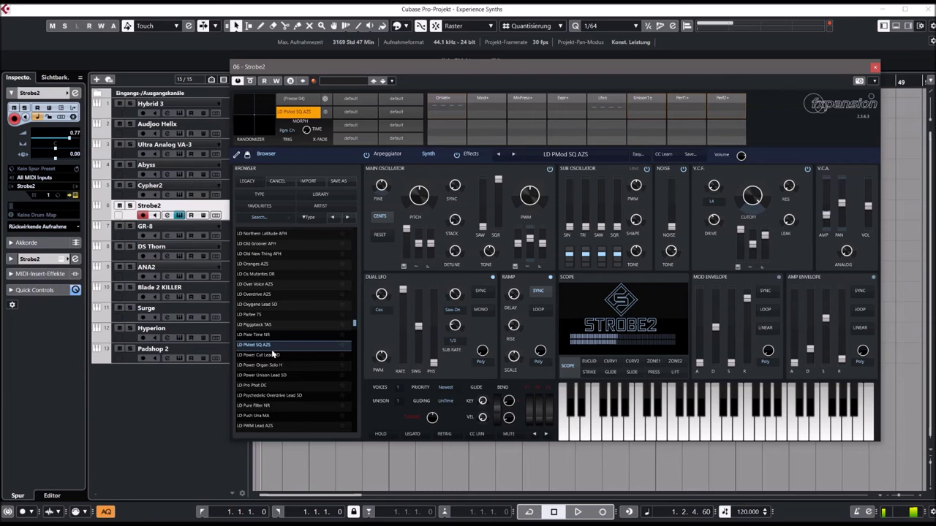
# Audition the pad presets PD Crystalein IL, PD Deep Neon H and PD Dirty Sweeper MA in turn
pyautogui.moveTo(355, 324); pyautogui.dragTo(358, 346)
pyautogui.click(245, 287)
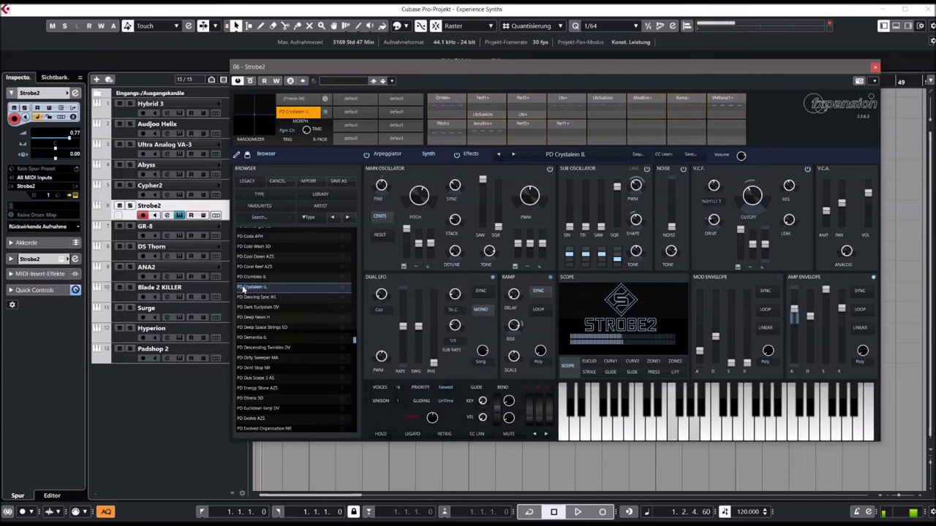
pyautogui.click(256, 318)
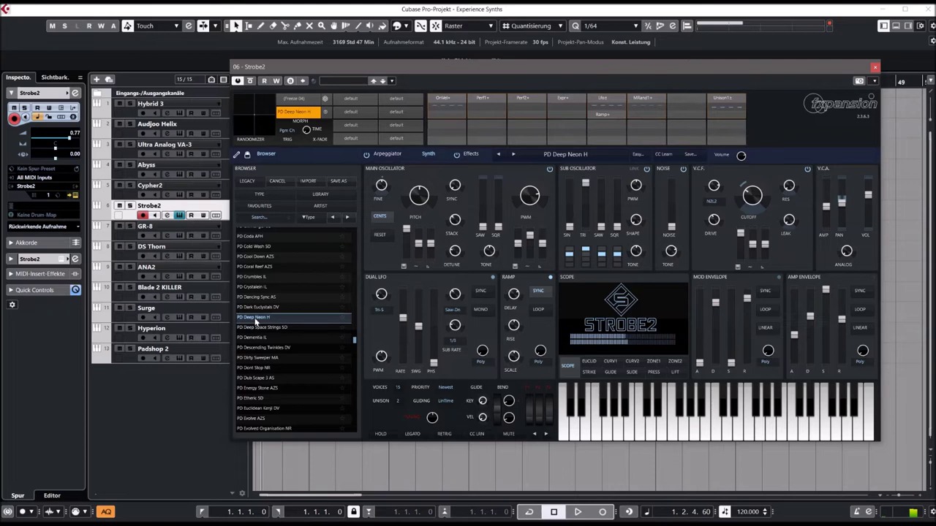
pyautogui.click(256, 358)
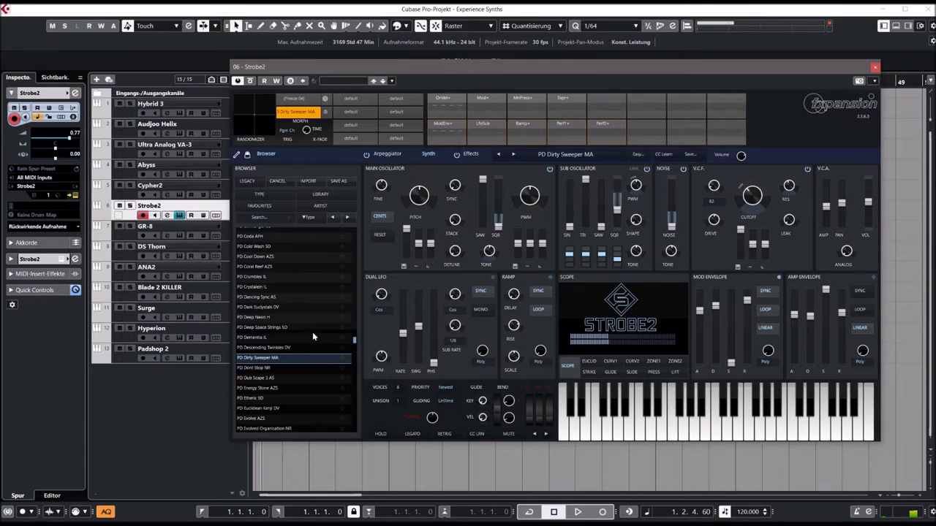
# Audition the pad presets PD Fourths TM and PD Polar Sweep Pad SD further down the list
pyautogui.scroll(-5, 356, 339)
pyautogui.click(253, 369)
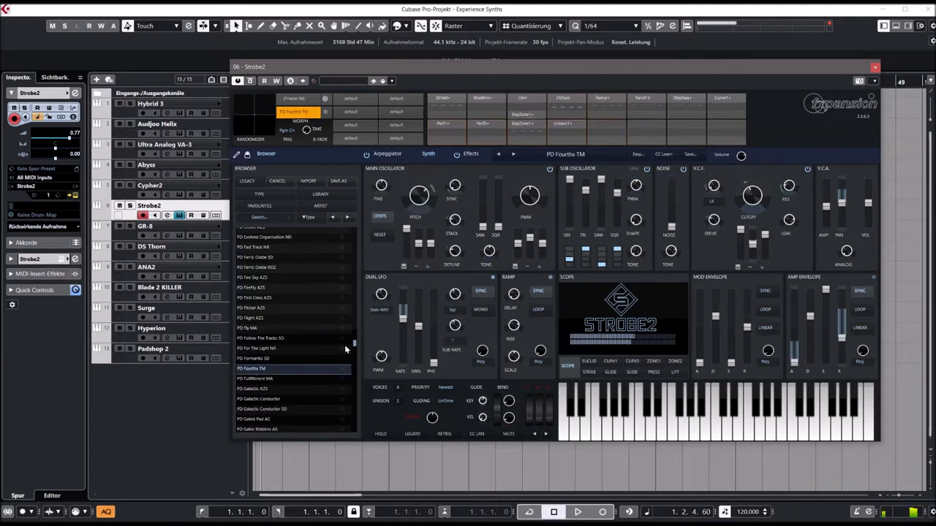
pyautogui.scroll(-10, 353, 345)
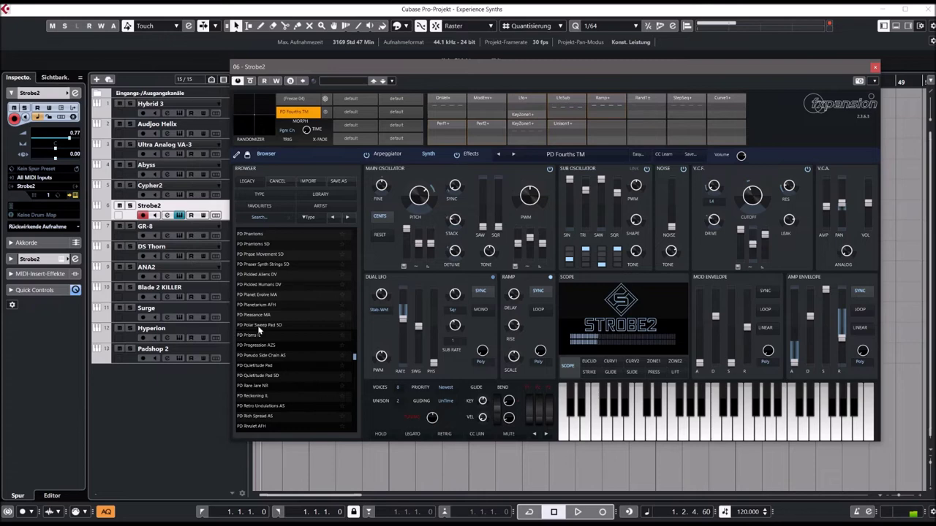
pyautogui.click(258, 329)
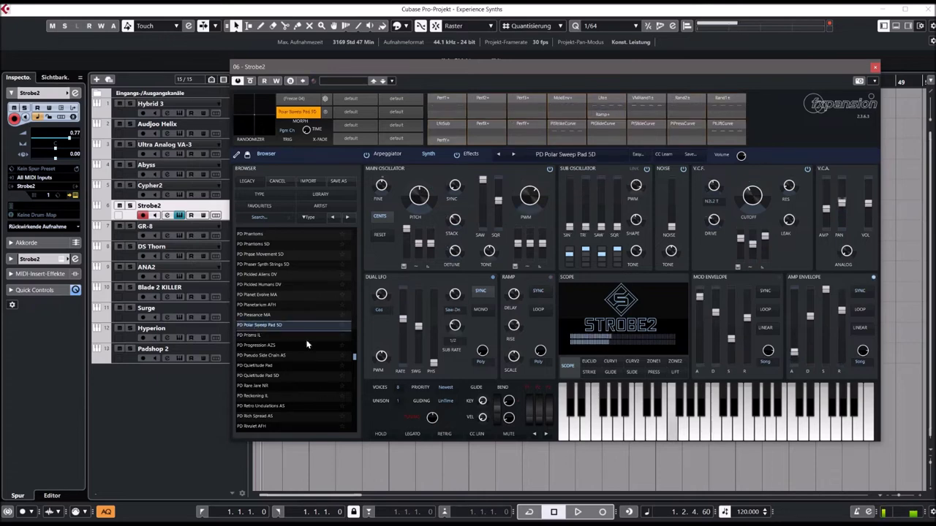
# Audition AR Acid Glide Party H, load AR Admixture AFH, and sweep its filter cutoff down and back up
pyautogui.moveTo(354, 358); pyautogui.dragTo(337, 246)
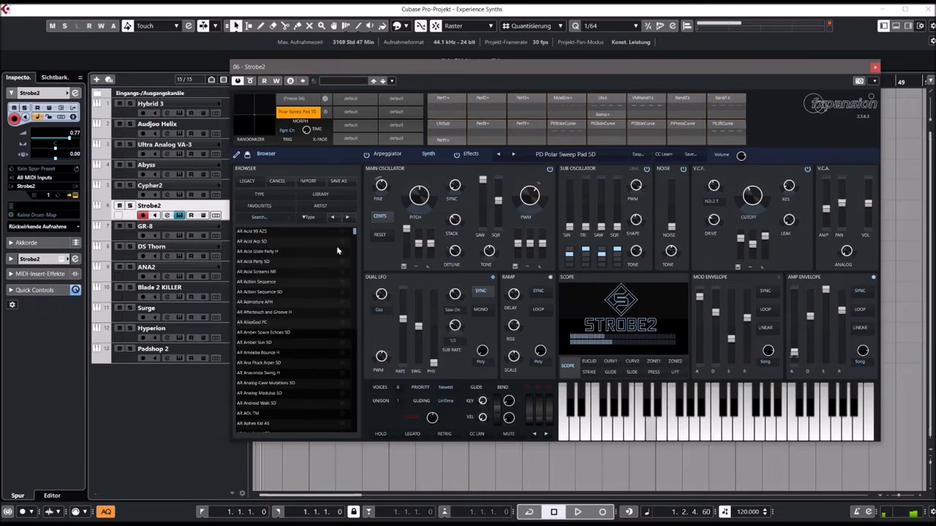
pyautogui.click(255, 252)
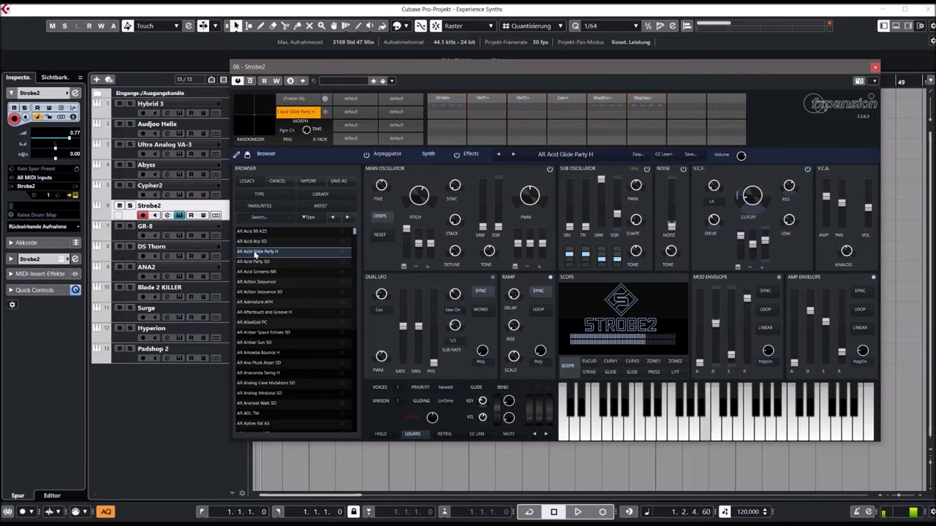
pyautogui.click(264, 302)
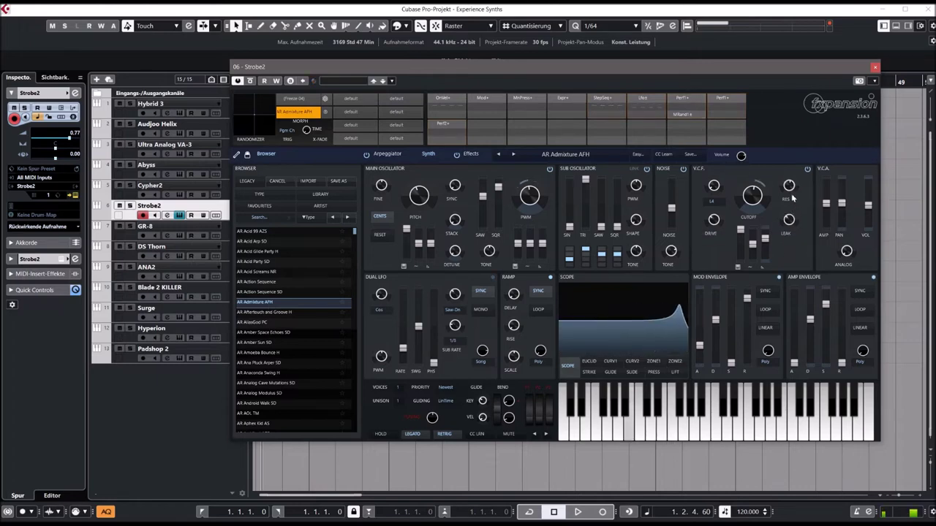
pyautogui.moveTo(761, 193); pyautogui.dragTo(714, 220)
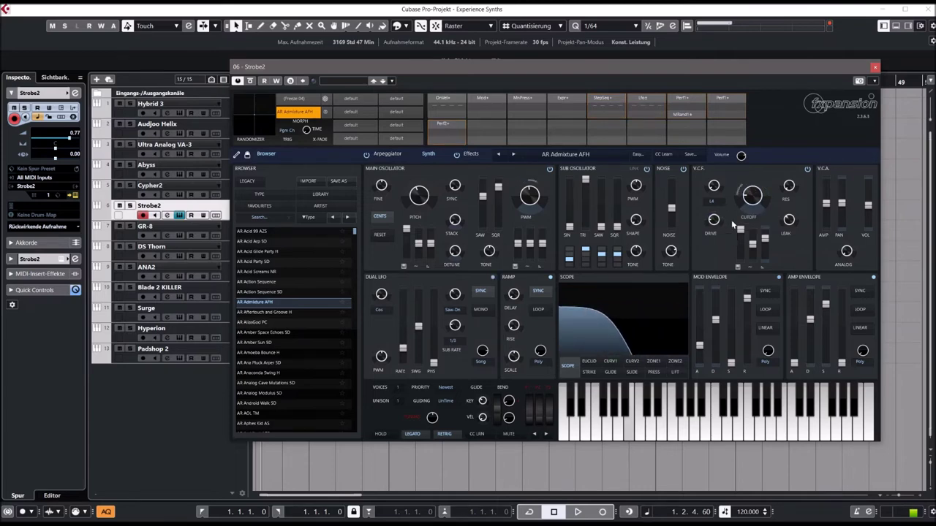
pyautogui.moveTo(753, 196); pyautogui.dragTo(752, 180)
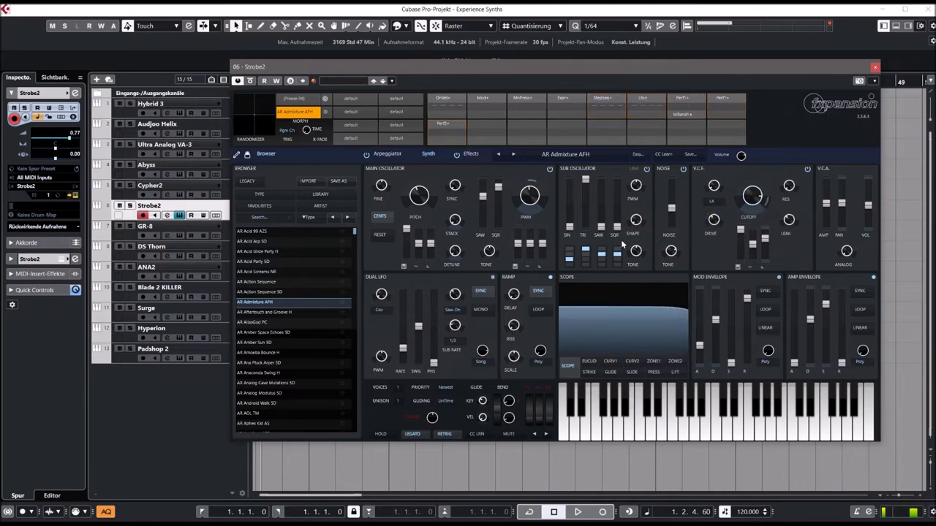
# Audition the bass presets BA FMish AZS and BA Full Mini Fat Bass SD, and close Strobe2
pyautogui.moveTo(353, 232); pyautogui.dragTo(353, 265)
pyautogui.click(283, 283)
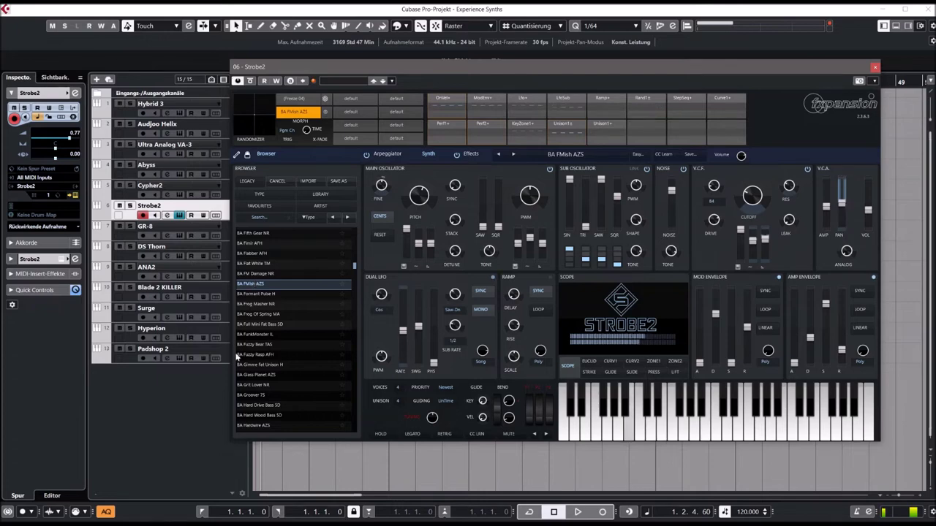
pyautogui.click(255, 324)
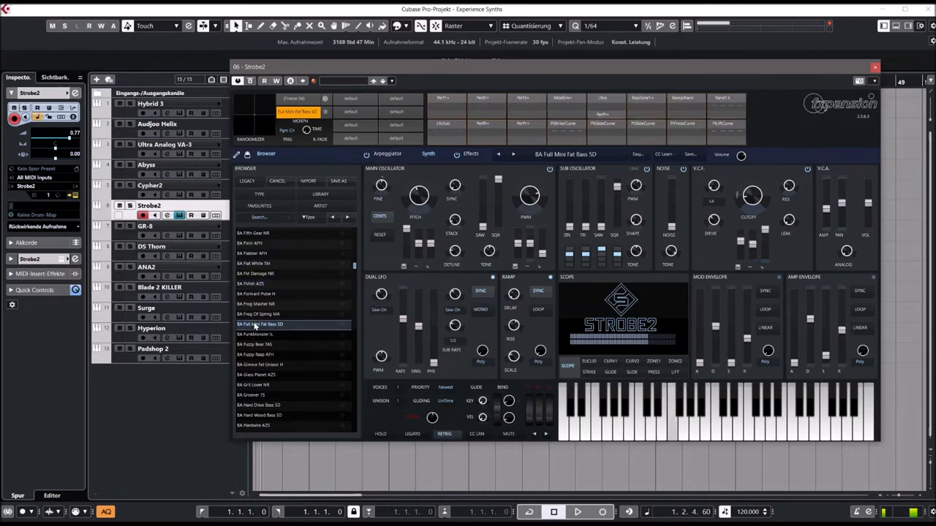
pyautogui.click(874, 66)
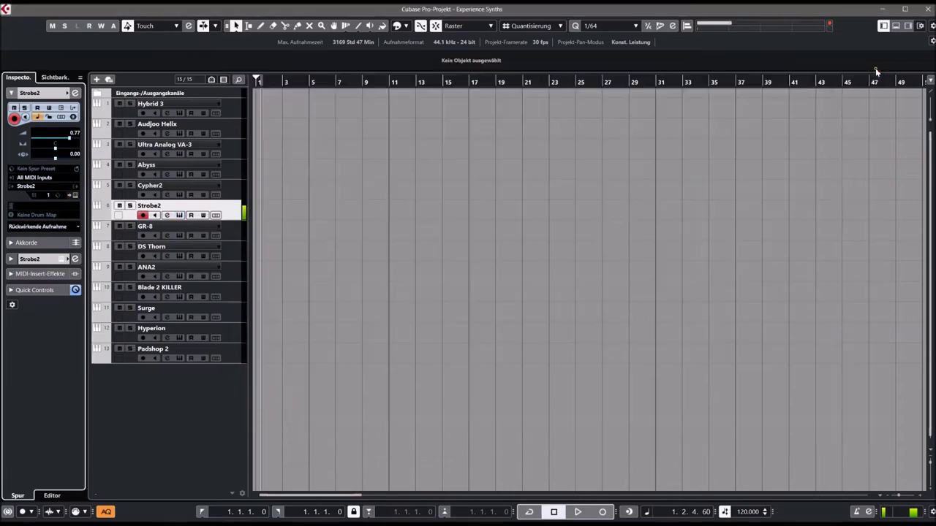
# Open the Cypher2 instrument and load the plucked string preset PS Anatolia Lute
pyautogui.click(154, 188)
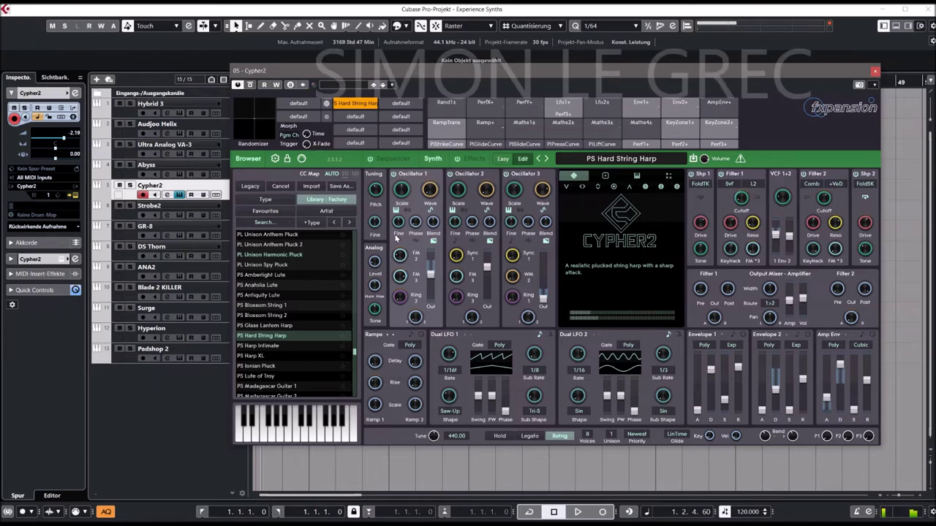
pyautogui.click(397, 238)
pyautogui.click(259, 286)
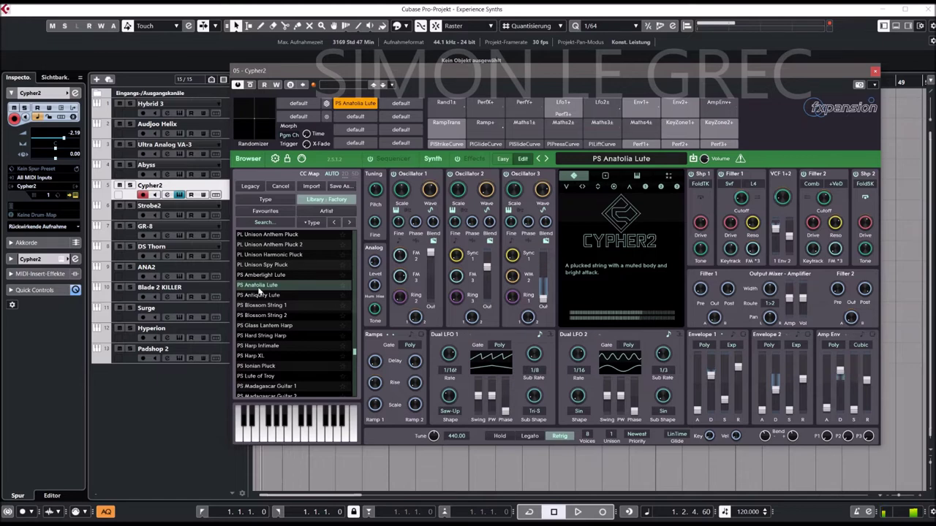
# Audition the pluck preset PL EDM Harmonic Switch Pluck and the pad preset PD Analogue Silver Attack in Cypher2
pyautogui.moveTo(355, 356); pyautogui.dragTo(354, 349)
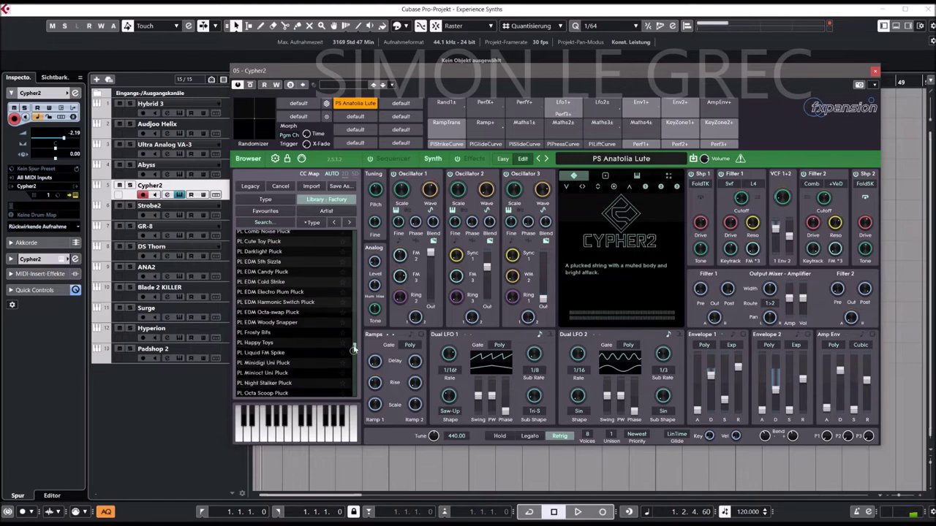
pyautogui.click(258, 304)
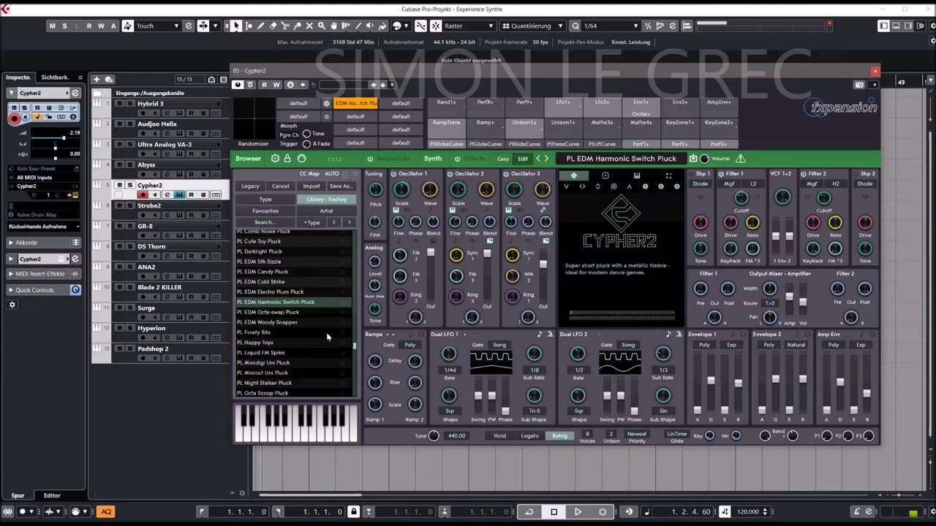
pyautogui.moveTo(355, 349); pyautogui.dragTo(355, 333)
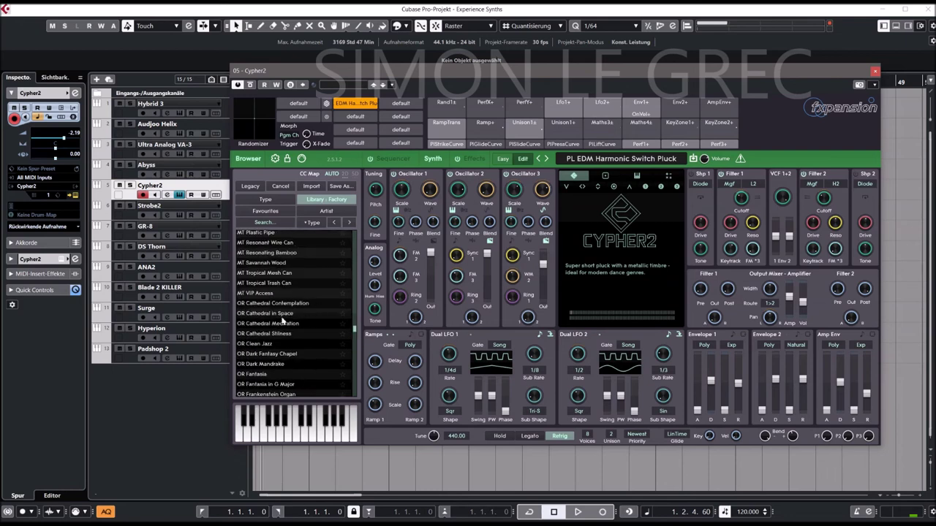
pyautogui.scroll(-10, 291, 338)
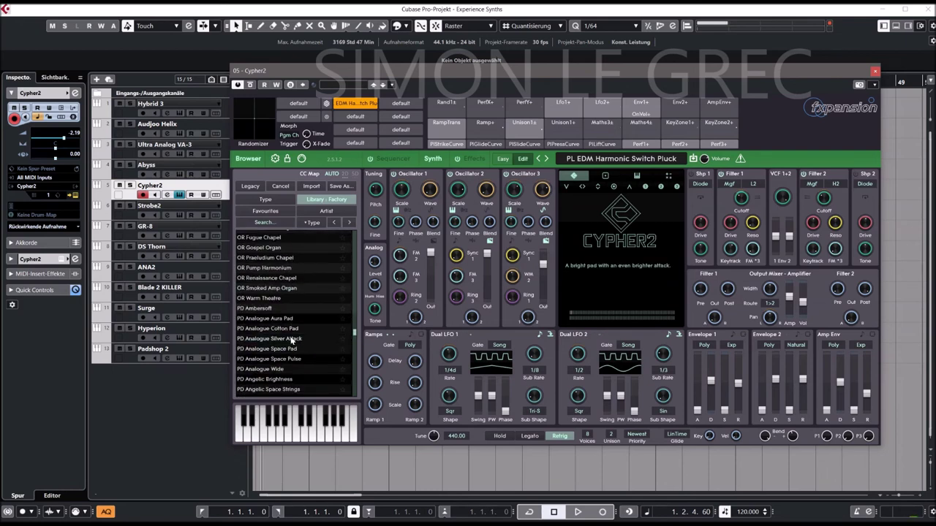
pyautogui.click(271, 308)
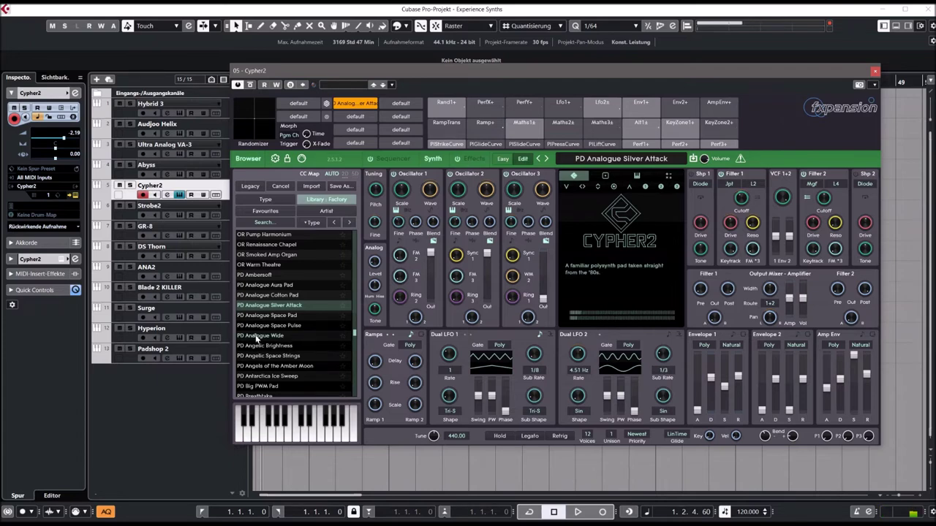
# Audition the pad presets PD Analogue Wide and PD Neon Triangles Pad
pyautogui.click(256, 336)
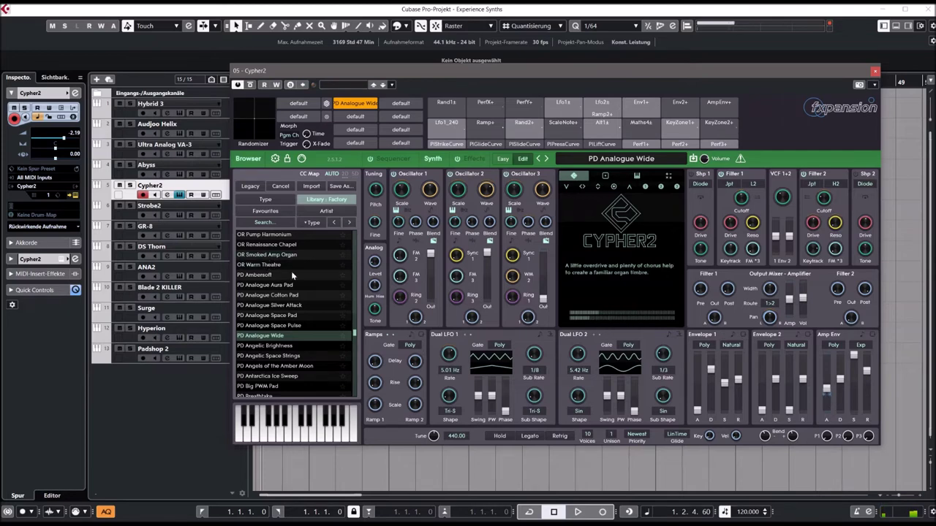
pyautogui.moveTo(353, 335); pyautogui.dragTo(354, 344)
pyautogui.click(257, 341)
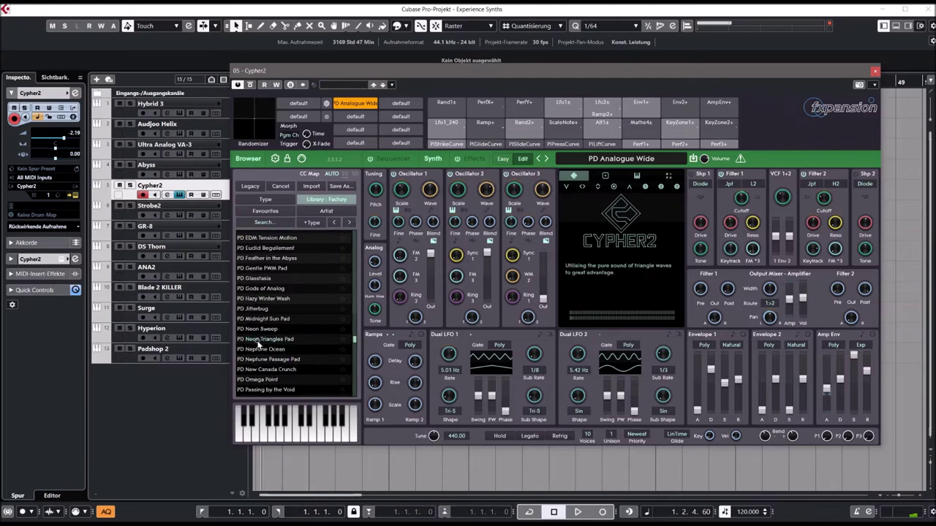
pyautogui.click(258, 340)
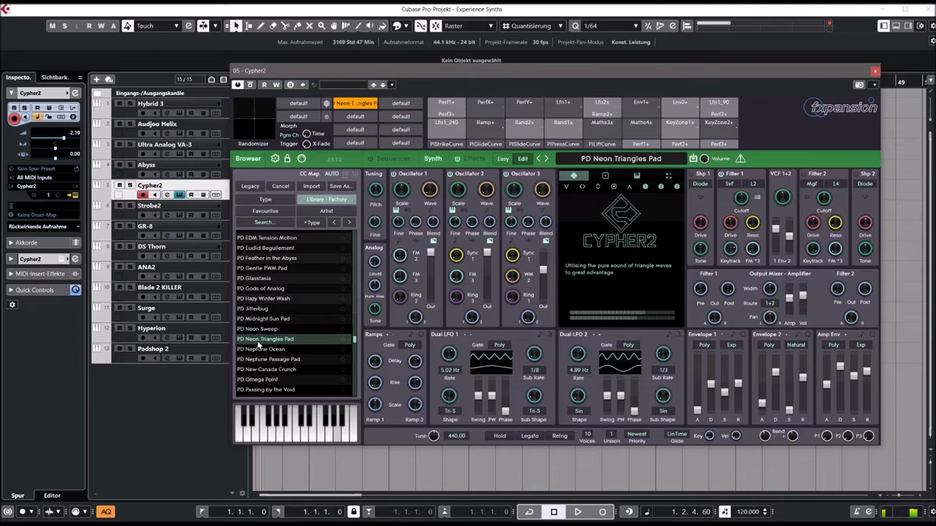
# Audition the lead presets LD Funk the Clown and LD Funk Wood, and close Cypher2
pyautogui.moveTo(355, 340); pyautogui.dragTo(356, 312)
pyautogui.click(257, 264)
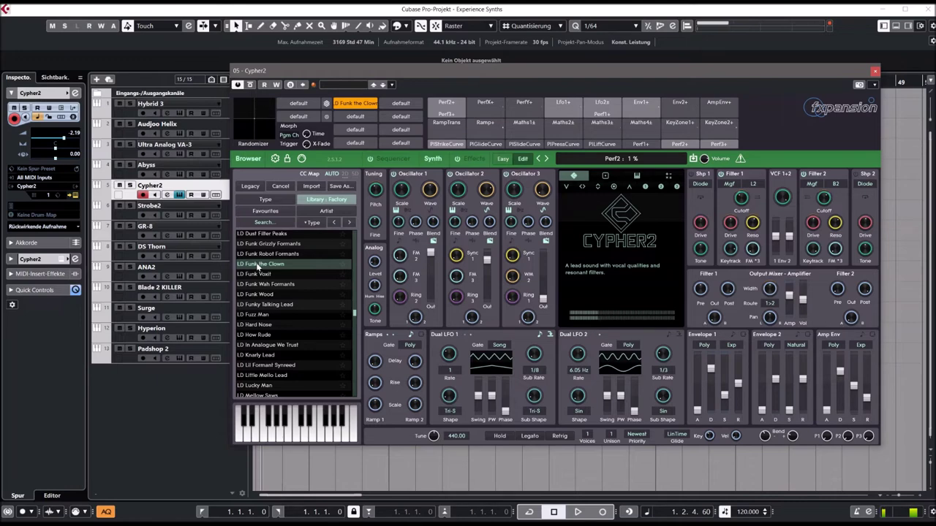
pyautogui.click(266, 295)
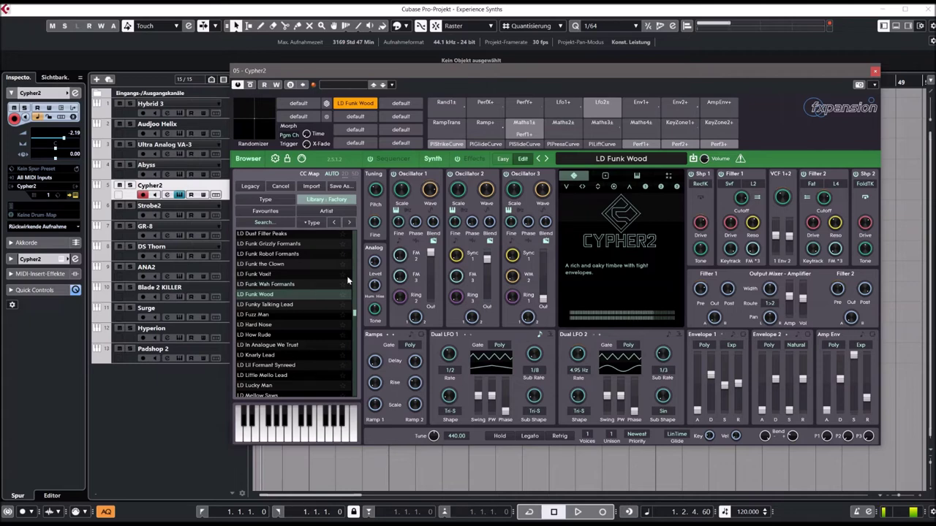
pyautogui.click(875, 71)
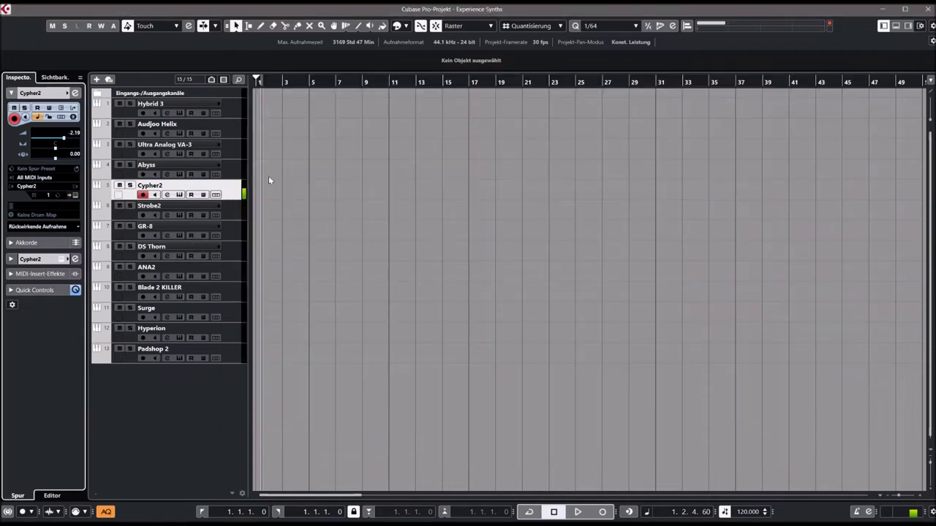
# Open the Abyss instrument and reset its track volume to 0.00
pyautogui.click(162, 168)
pyautogui.click(74, 195)
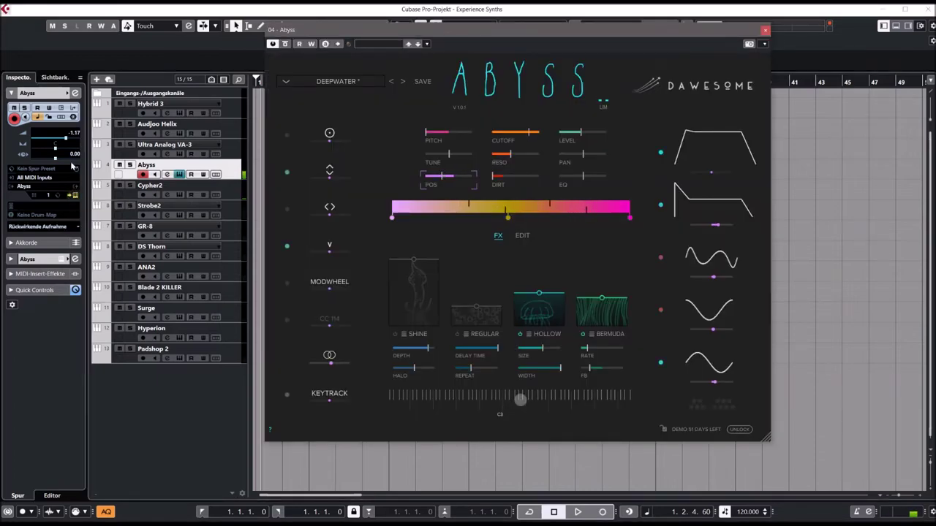
pyautogui.keyDown('ctrl'); pyautogui.click(67, 137); pyautogui.keyUp('ctrl')
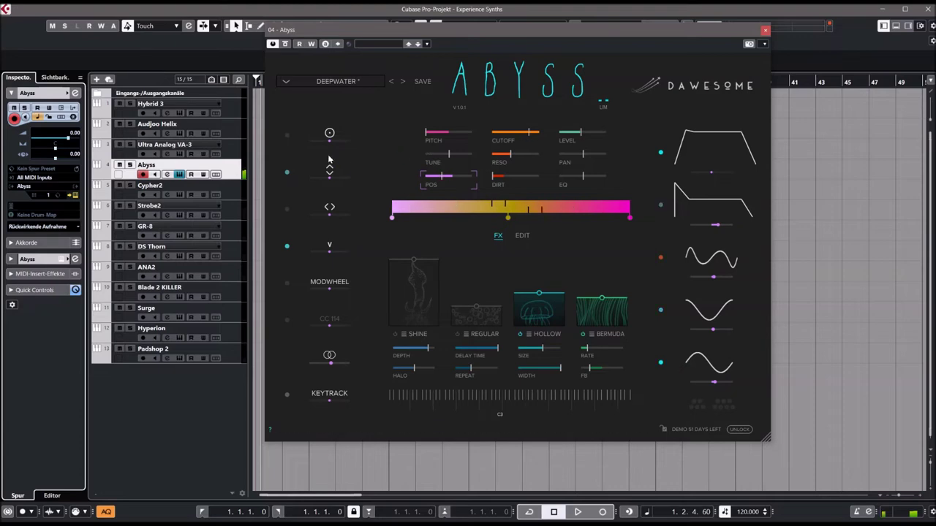
# Load the pad preset Blue Wales in Abyss and raise the dry/wet amounts of its delay and reverb effects
pyautogui.click(284, 82)
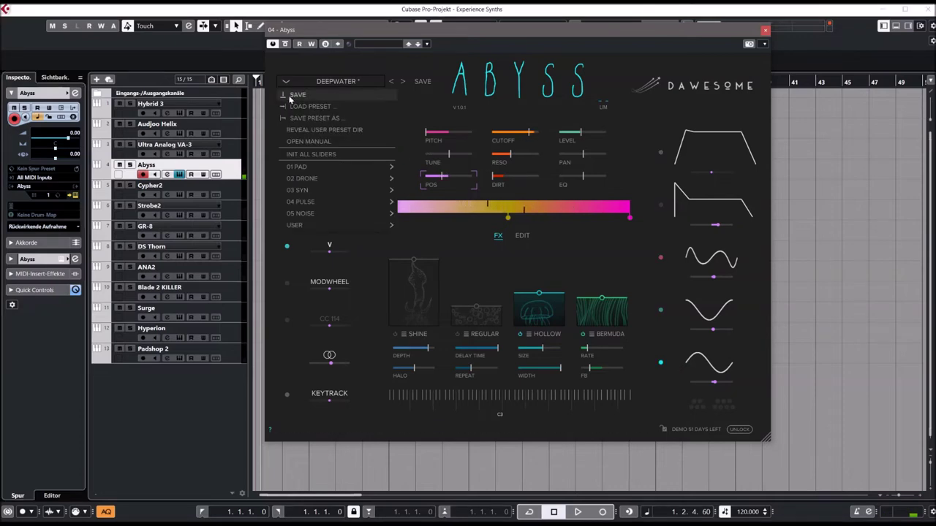
pyautogui.moveTo(323, 166)
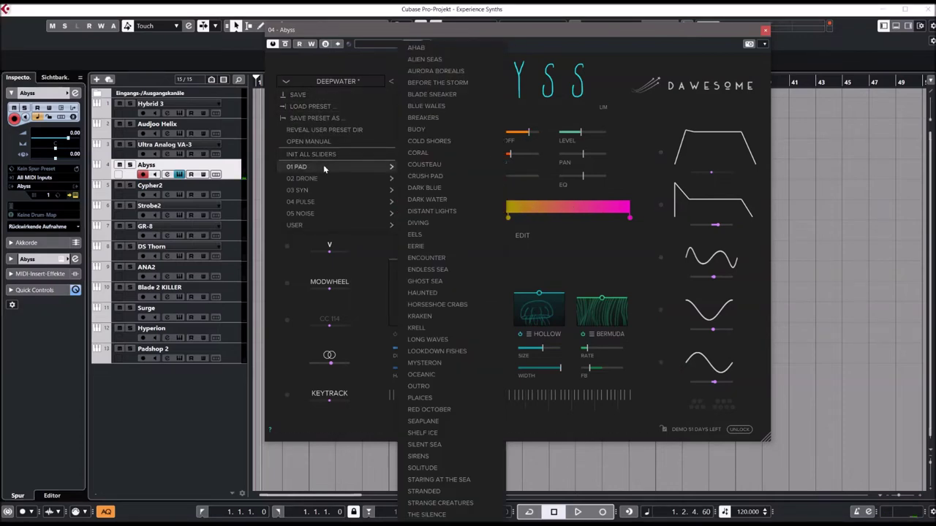
pyautogui.click(431, 109)
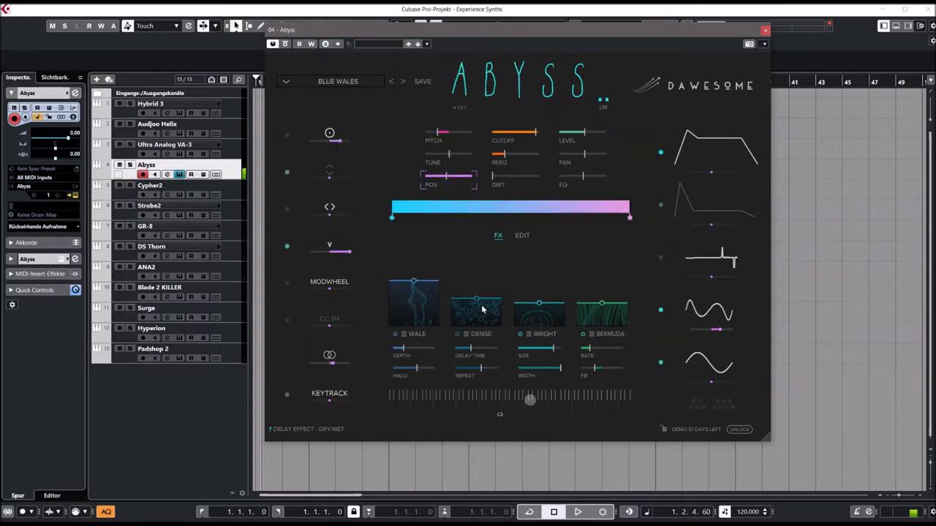
pyautogui.moveTo(476, 310); pyautogui.dragTo(473, 291)
pyautogui.moveTo(539, 311); pyautogui.dragTo(536, 279)
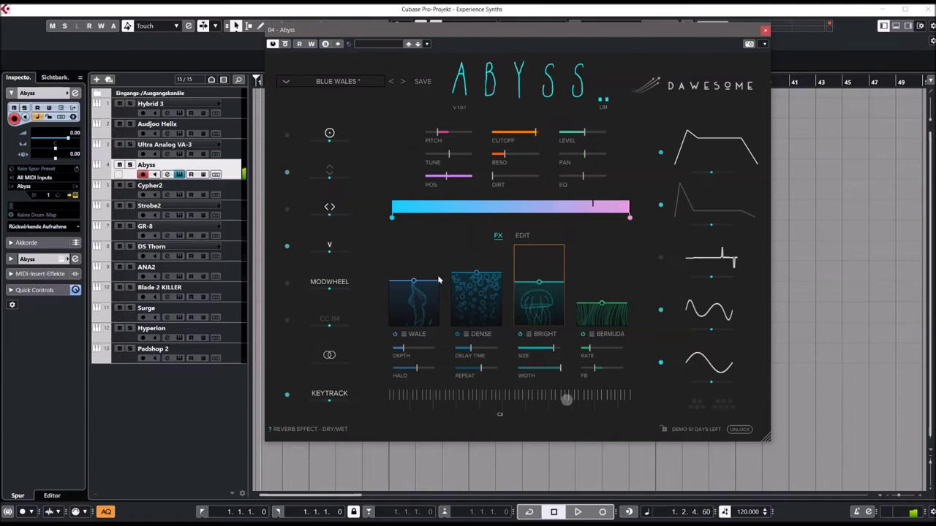
# Load the preset Dirty Bell from the Syn category of Abyss
pyautogui.click(285, 81)
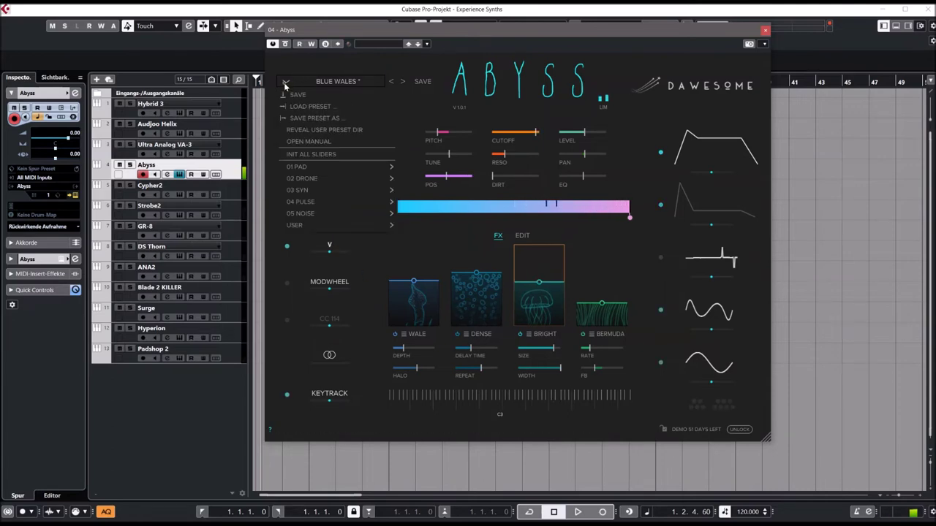
pyautogui.moveTo(316, 189)
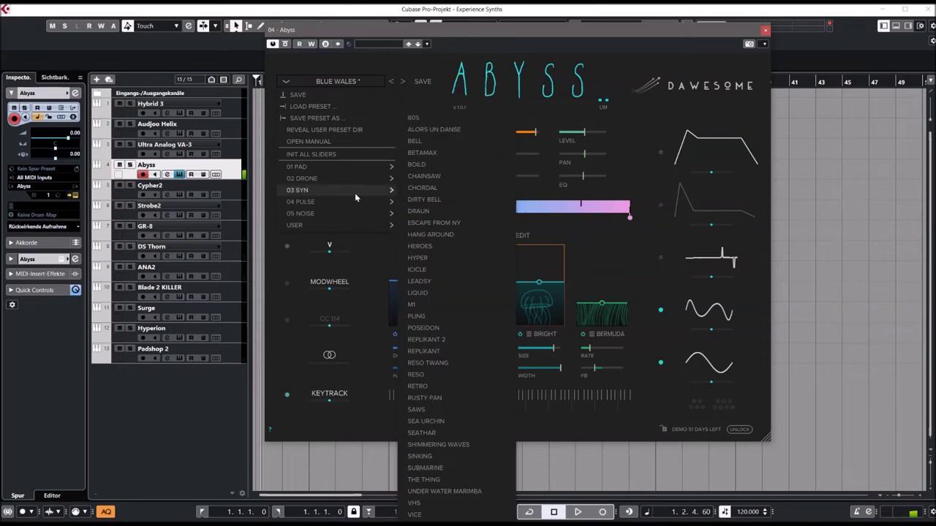
pyautogui.click(413, 199)
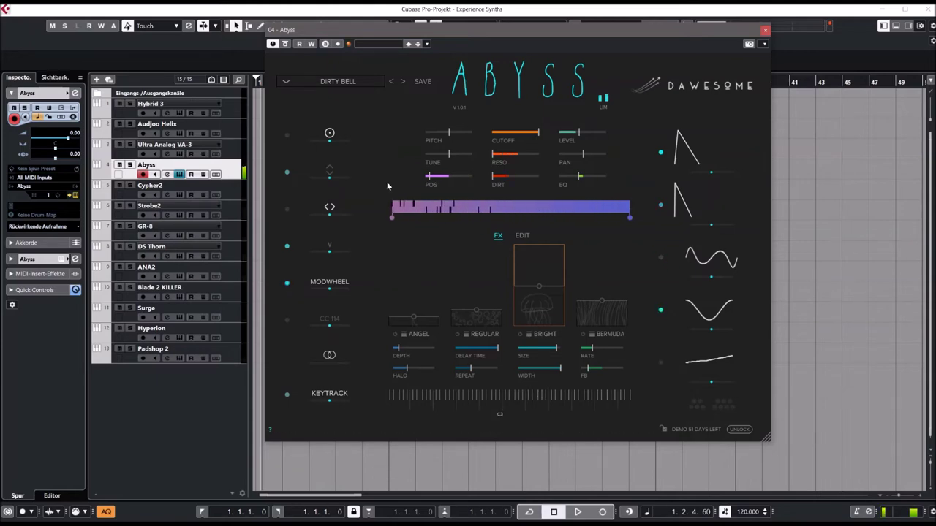
# Close Abyss and open the Ultra Analog VA-3 instrument
pyautogui.click(764, 30)
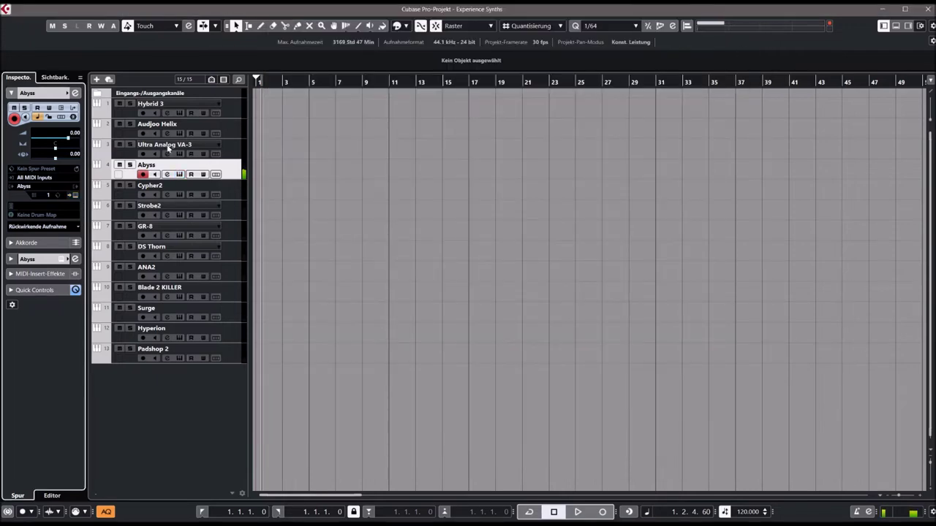
pyautogui.click(168, 148)
pyautogui.click(74, 196)
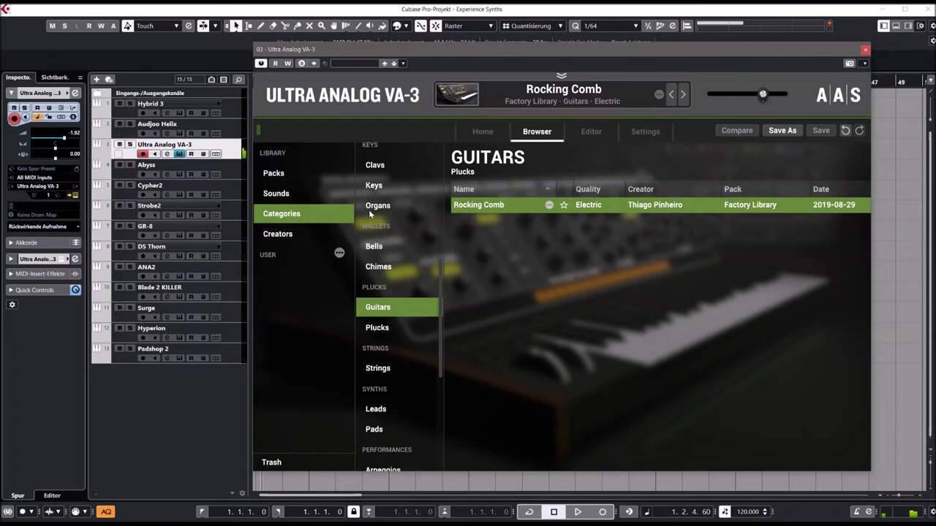
# Audition the clav presets Clav Funk and Clav Wah, and the sweep preset Crunch
pyautogui.click(375, 167)
pyautogui.click(479, 211)
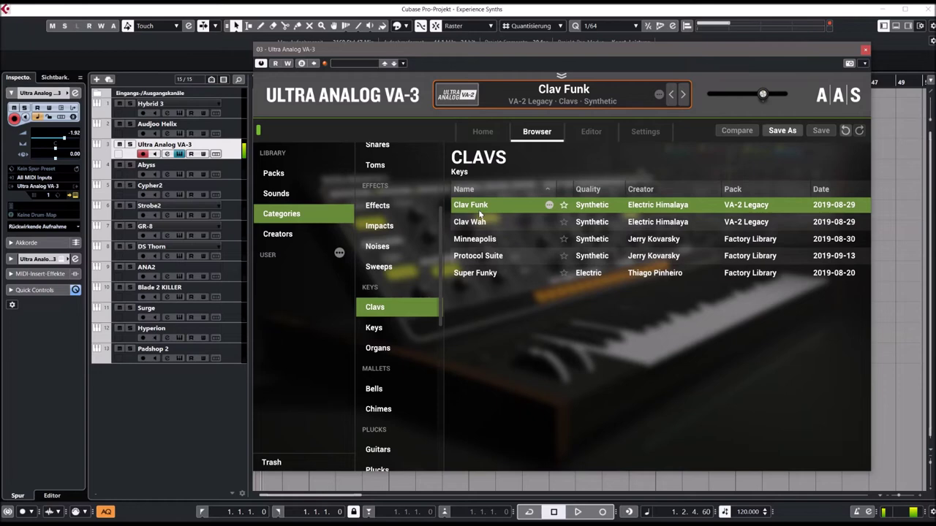
pyautogui.click(459, 227)
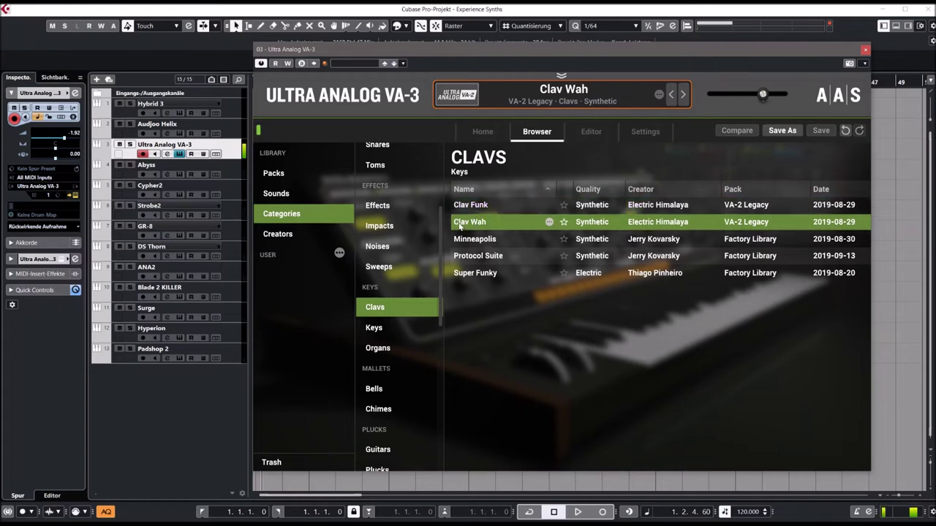
pyautogui.click(380, 267)
pyautogui.click(487, 239)
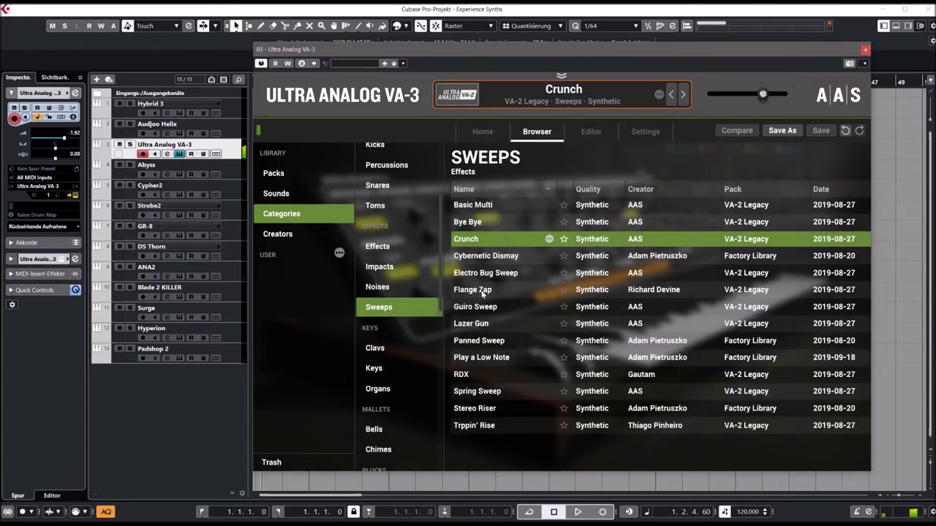
# Audition the bass presets Agression Theory, Animate Bass and Bass Time
pyautogui.scroll(4, 402, 310)
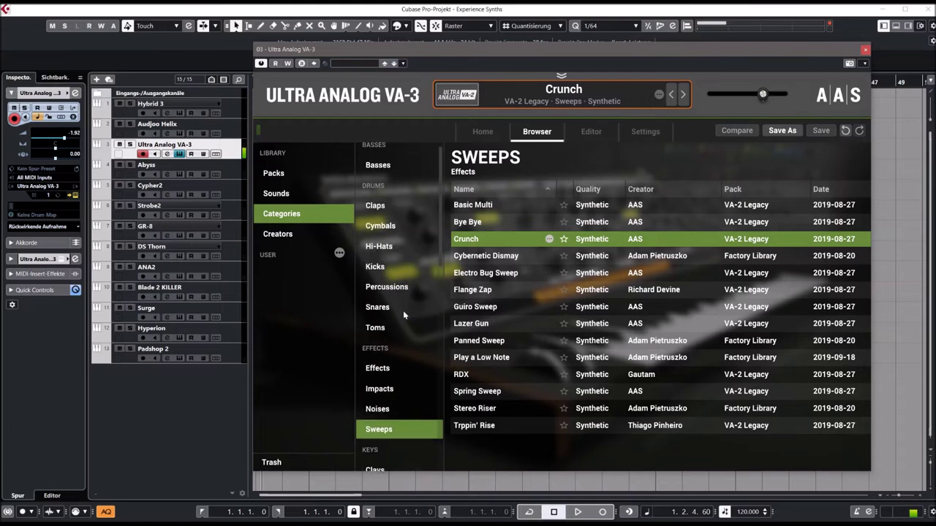
pyautogui.click(383, 174)
pyautogui.click(474, 241)
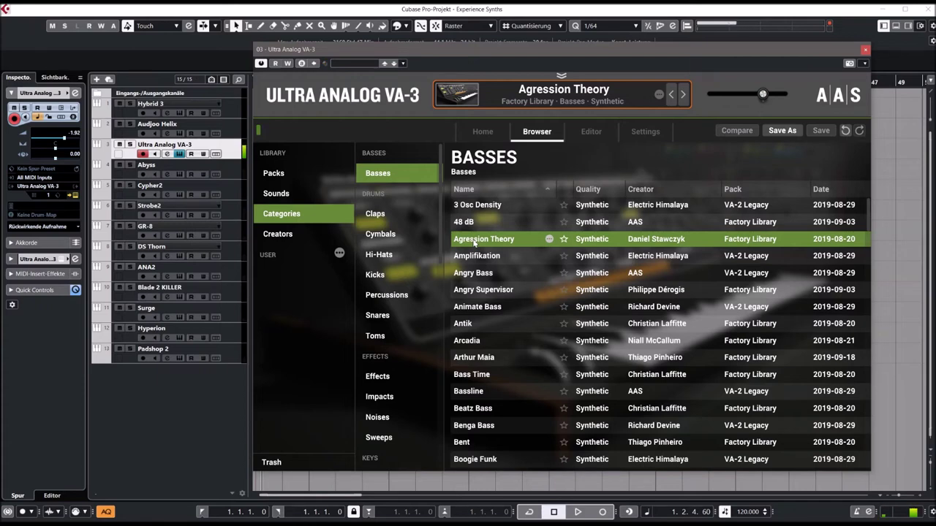
pyautogui.click(462, 309)
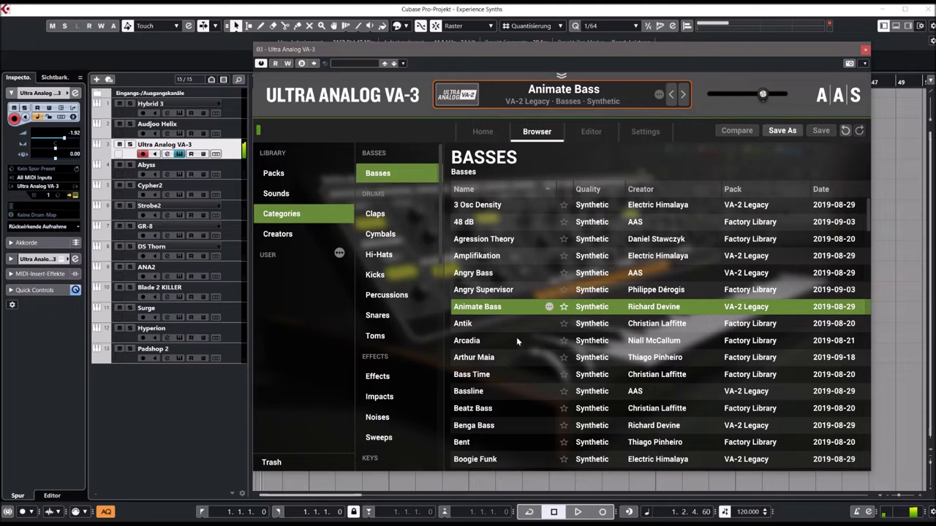
pyautogui.scroll(-2, 468, 315)
pyautogui.click(477, 334)
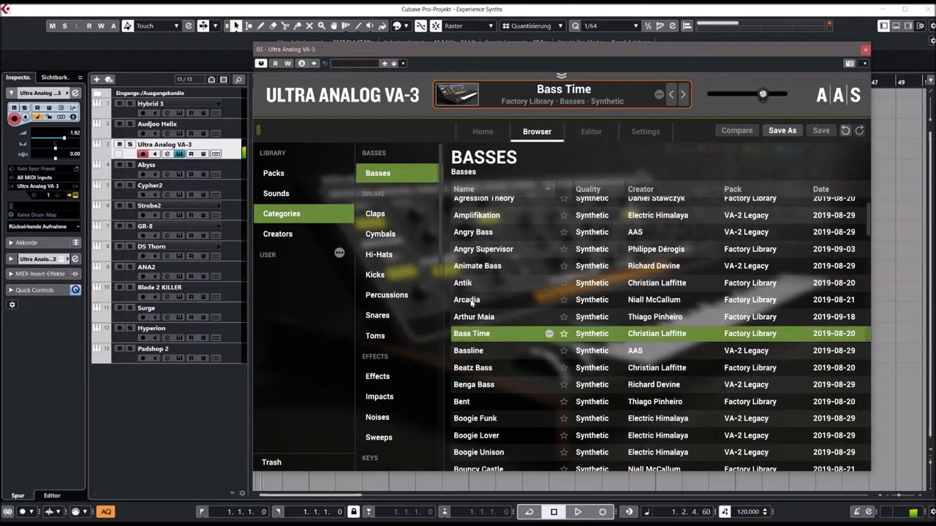
# Look over the home view, the synth editor and the Bass Maniac layer's effects for the Bass Time preset
pyautogui.click(485, 132)
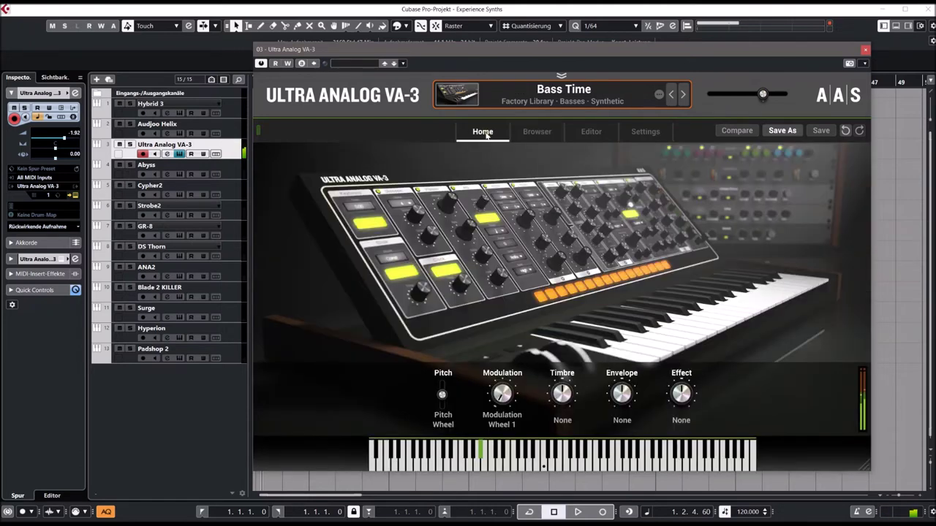
pyautogui.click(588, 133)
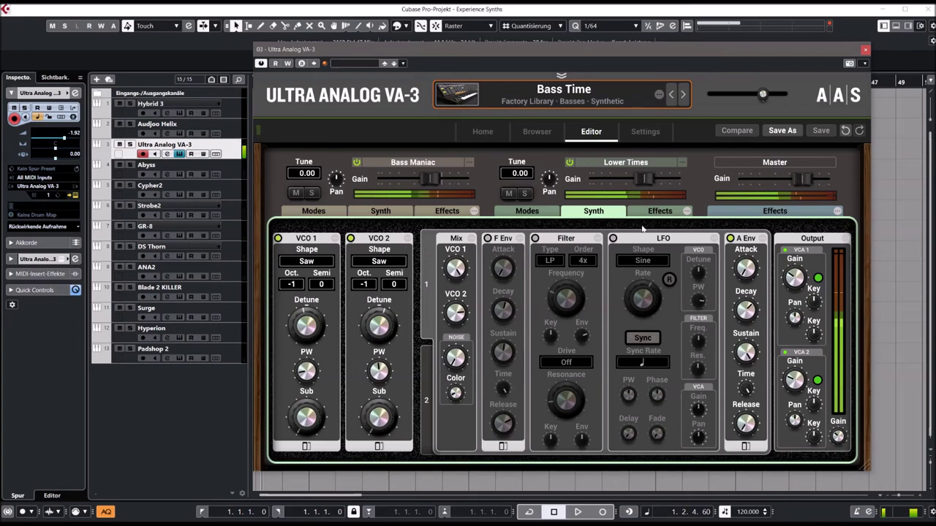
pyautogui.click(451, 212)
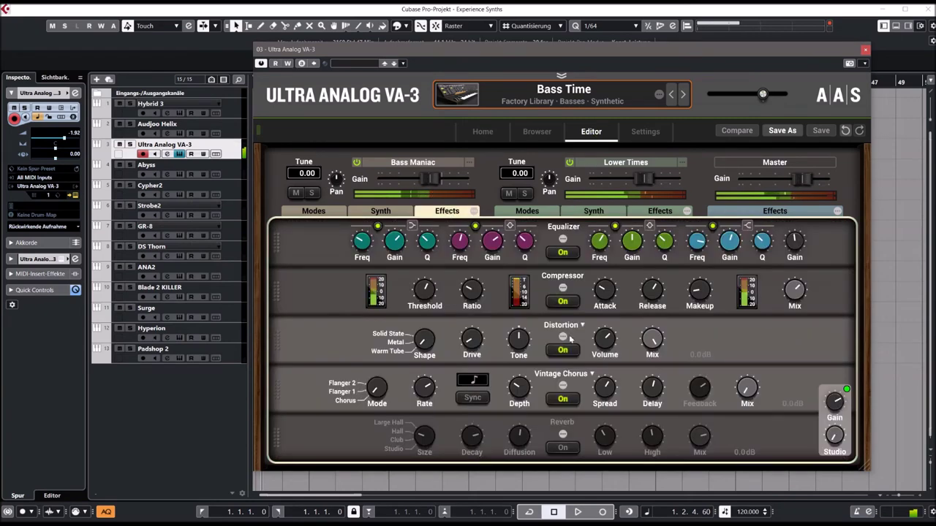
# Switch off the Distortion effect in the Lower Times layer and in the Bass Maniac layer
pyautogui.click(656, 212)
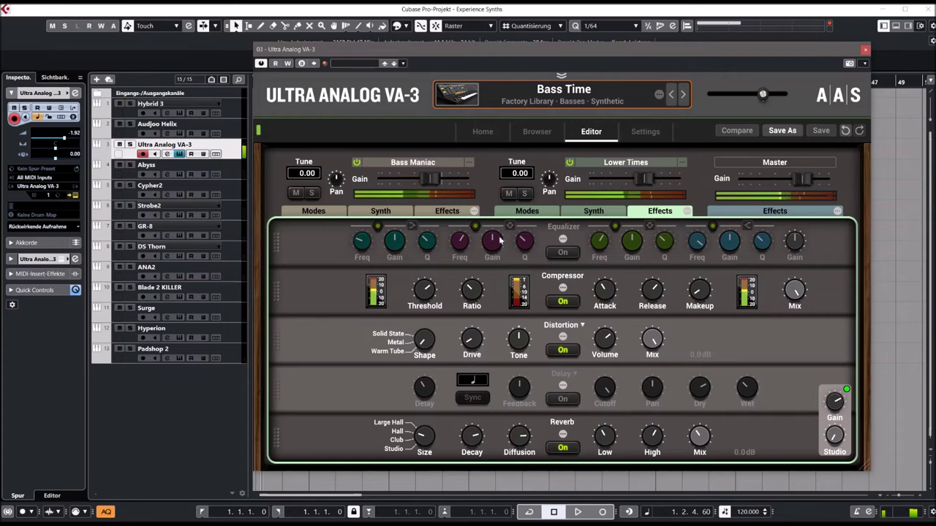
pyautogui.click(563, 352)
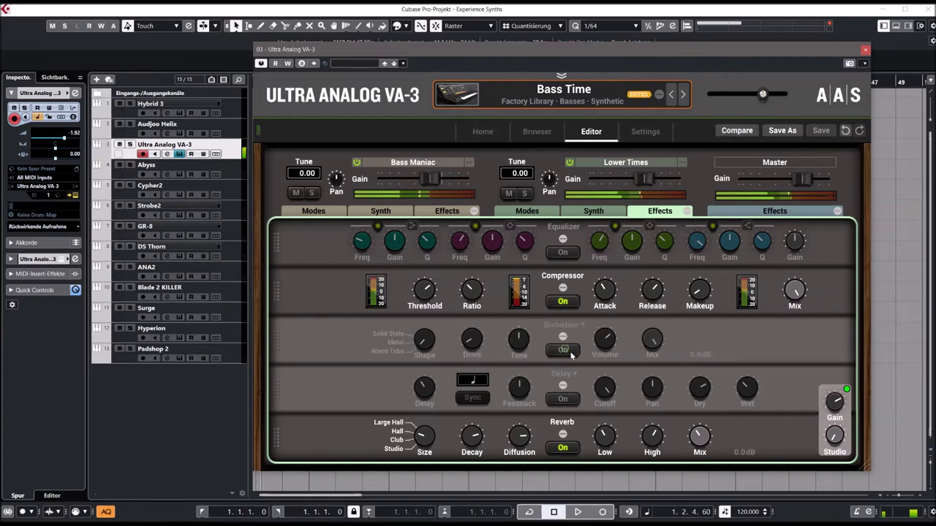
pyautogui.click(563, 350)
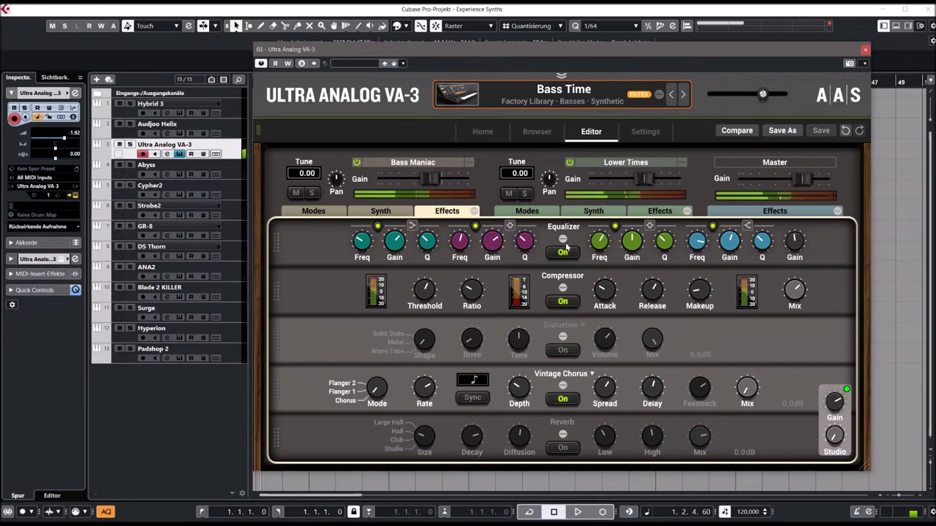
# Audition the strings preset Movie Flashback after checking the Bass Maniac layer's synth settings
pyautogui.click(380, 211)
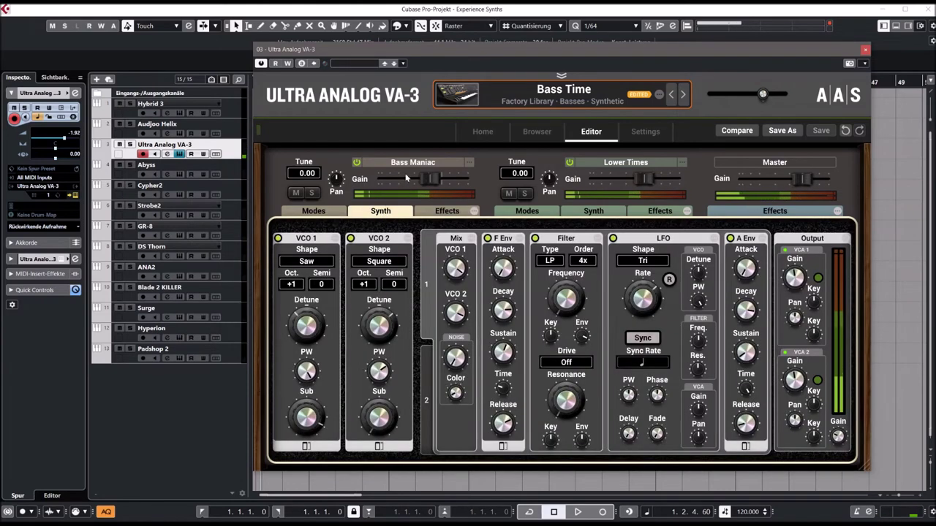
pyautogui.click(538, 132)
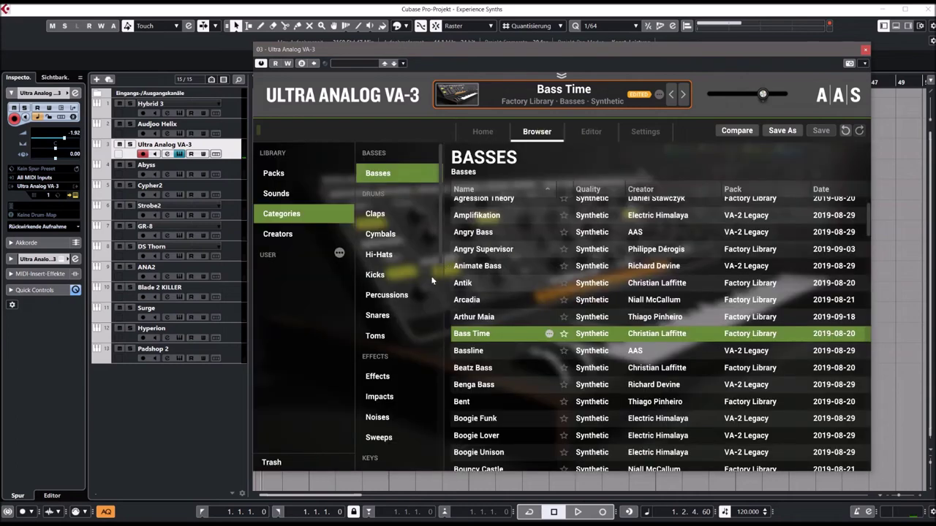
pyautogui.scroll(-5, 431, 280)
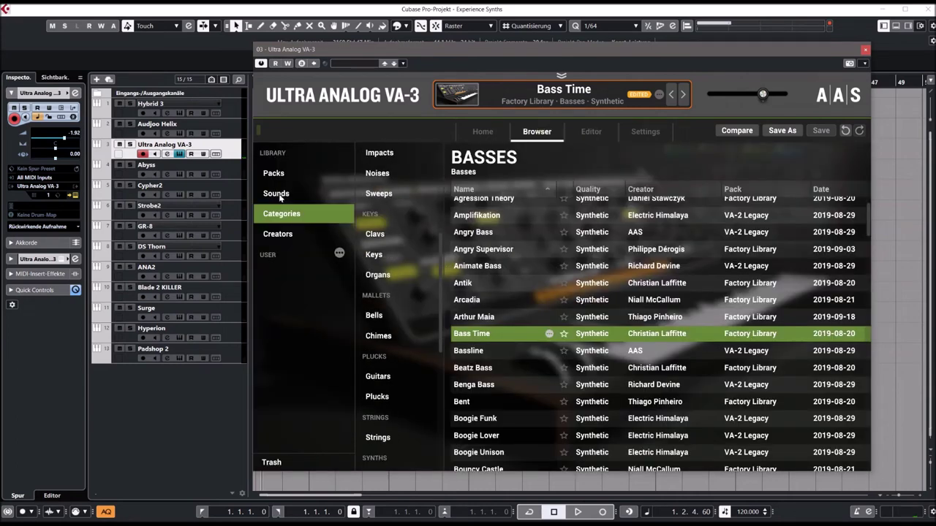
pyautogui.scroll(-3, 401, 344)
pyautogui.click(395, 356)
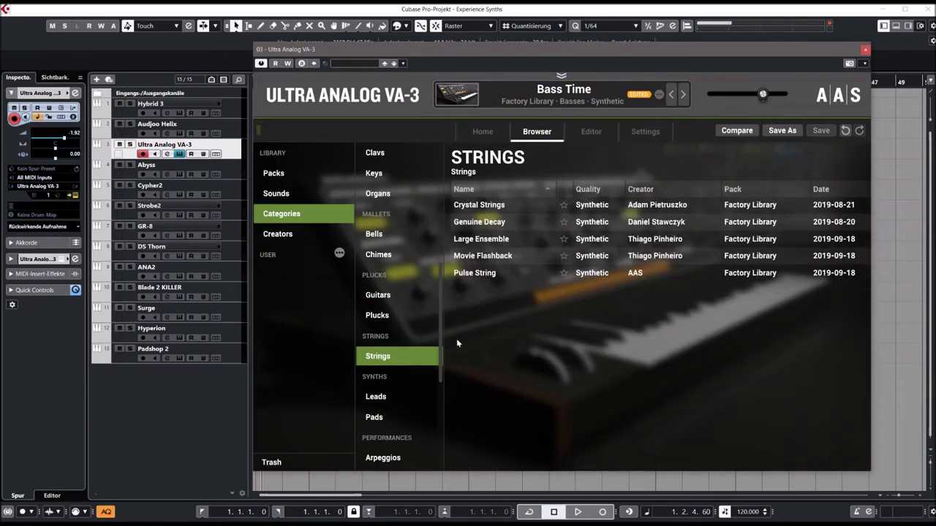
pyautogui.click(484, 254)
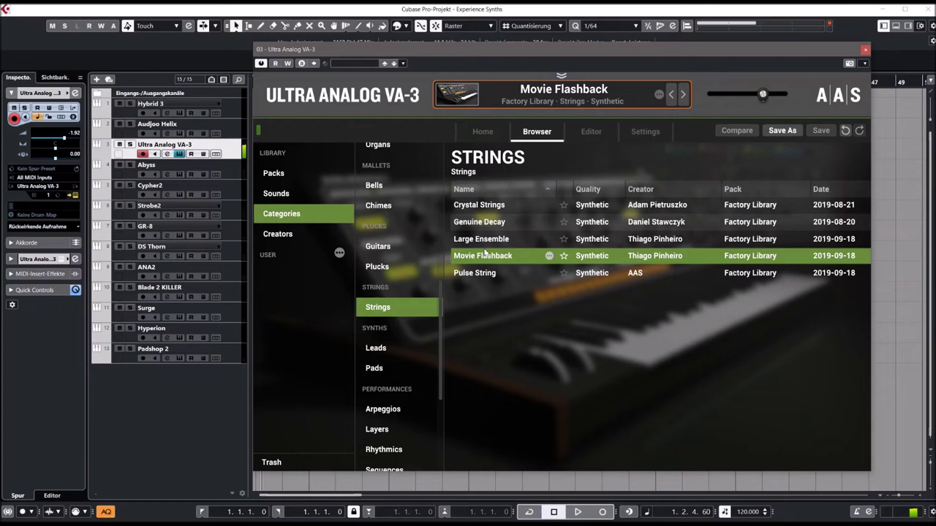
# Audition the pad presets Ashcloud and Chaotic Nostalgia
pyautogui.click(374, 368)
pyautogui.click(474, 291)
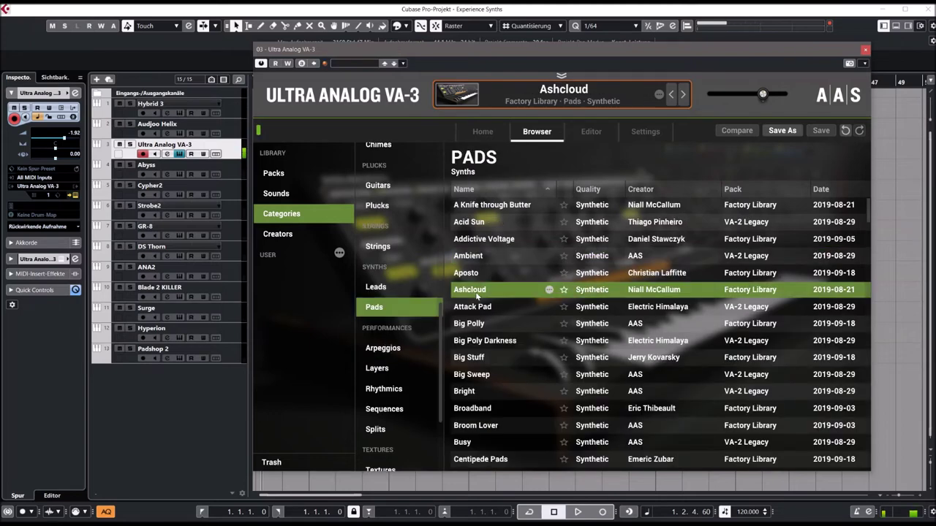
pyautogui.scroll(-3, 476, 295)
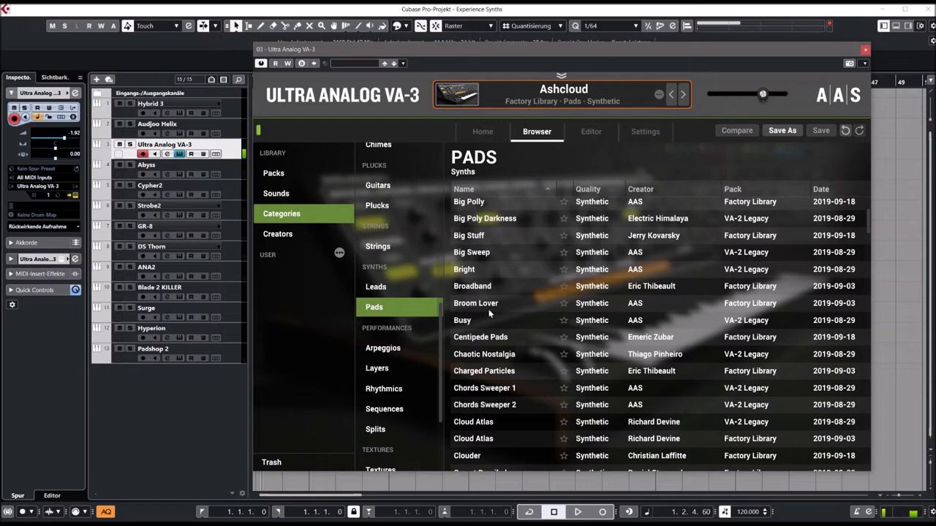
pyautogui.click(477, 356)
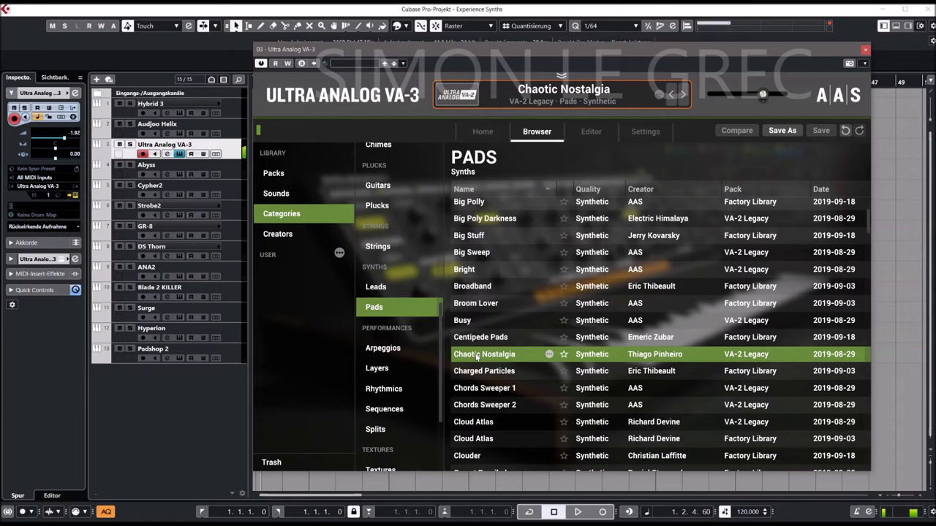
# Audition the pad presets Distant Memories and Epic Trance
pyautogui.scroll(-5, 484, 390)
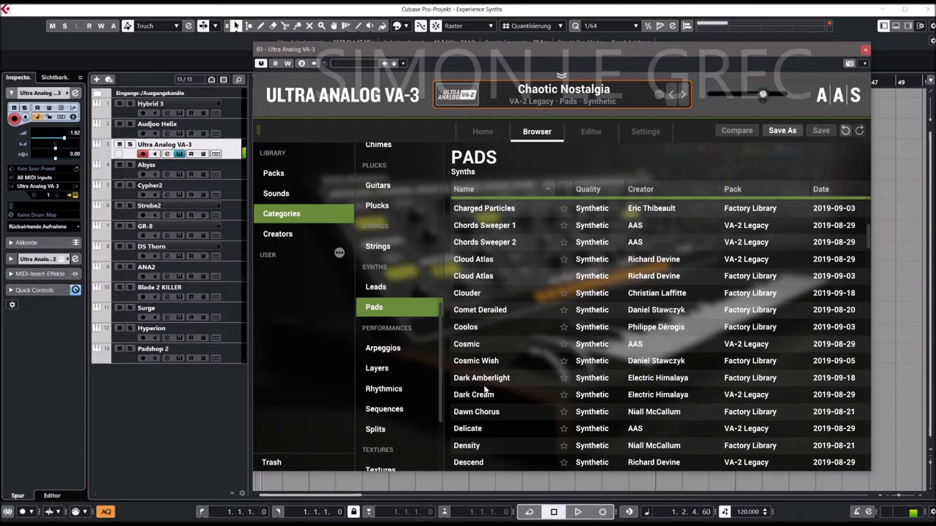
pyautogui.scroll(-6, 487, 361)
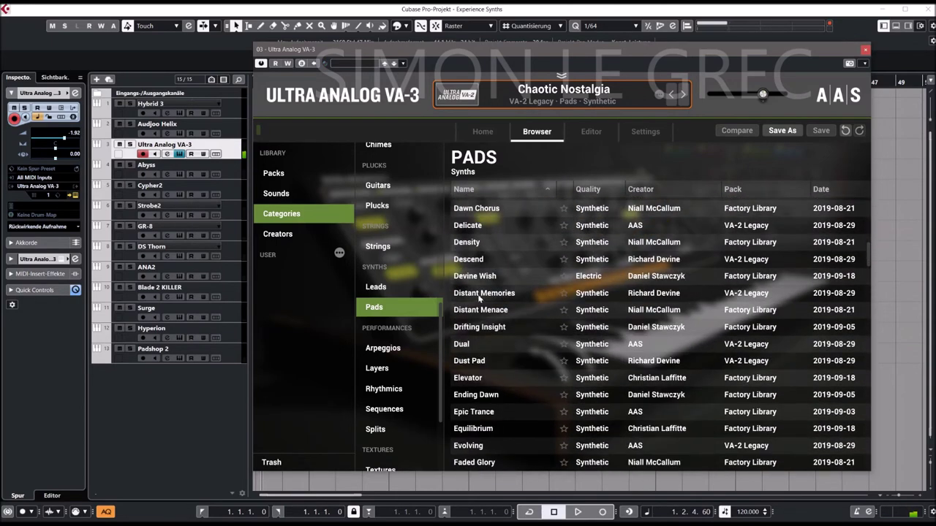
pyautogui.click(480, 296)
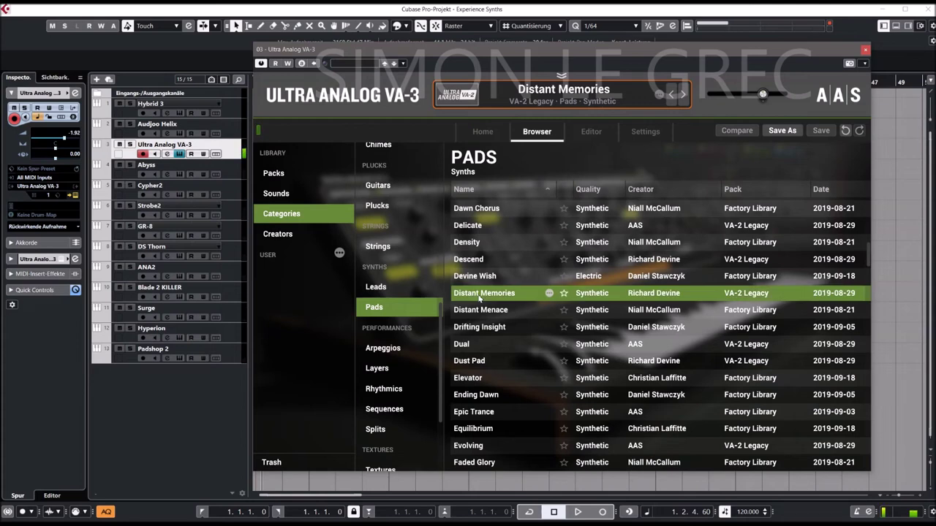
pyautogui.scroll(-3, 479, 296)
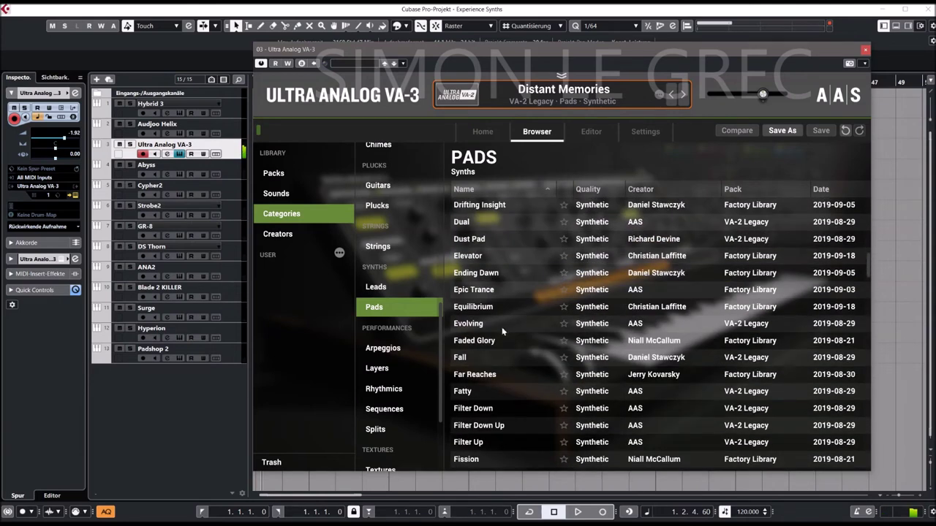
pyautogui.click(480, 291)
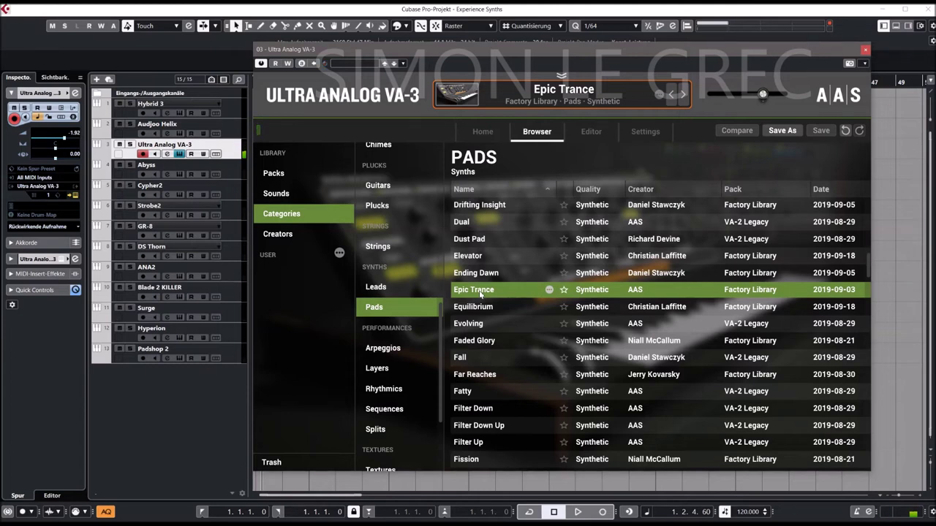
# Audition the arpeggio presets Bad Habits and Bouncing Tines
pyautogui.click(381, 350)
pyautogui.click(484, 311)
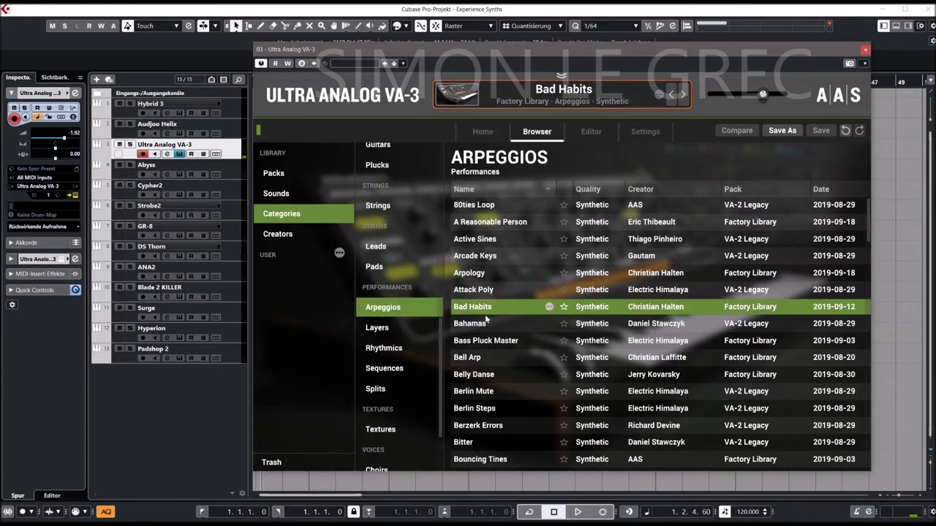
pyautogui.scroll(-3, 511, 332)
pyautogui.click(506, 334)
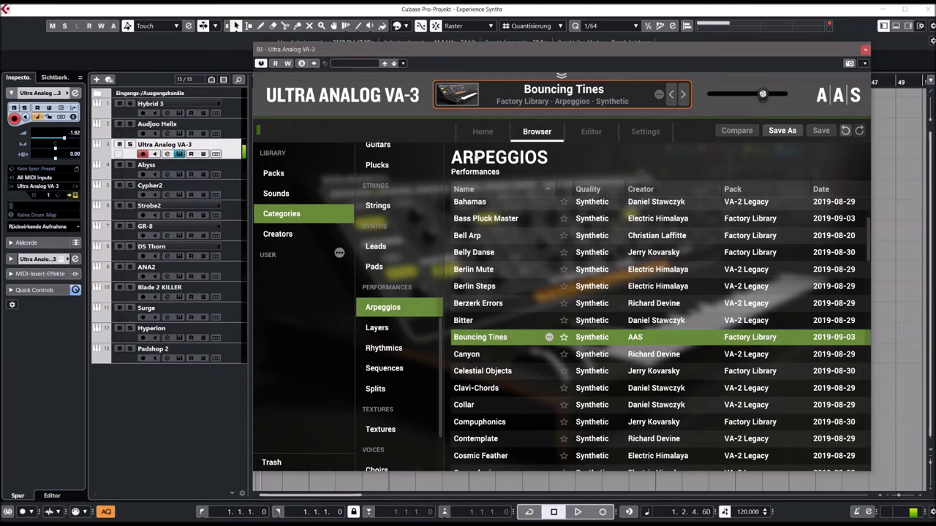
# Open Bouncing Tines for editing, set Layer A's VCO 2 octave to 0 and adjust the layer's filter frequency
pyautogui.click(484, 136)
pyautogui.moveTo(502, 394)
pyautogui.mouseDown()
pyautogui.moveTo(502, 369)
pyautogui.moveTo(501, 409)
pyautogui.mouseUp()
pyautogui.click(537, 132)
pyautogui.click(590, 132)
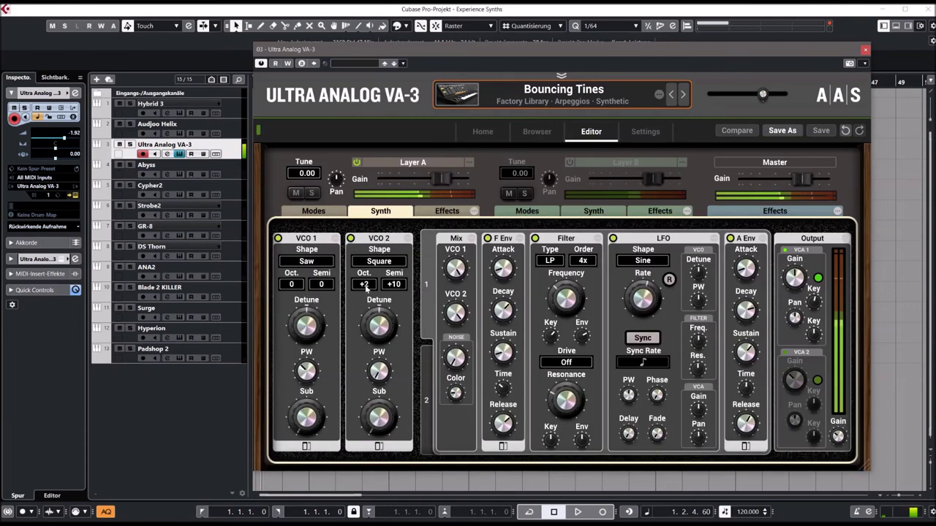
pyautogui.moveTo(364, 284); pyautogui.dragTo(364, 293)
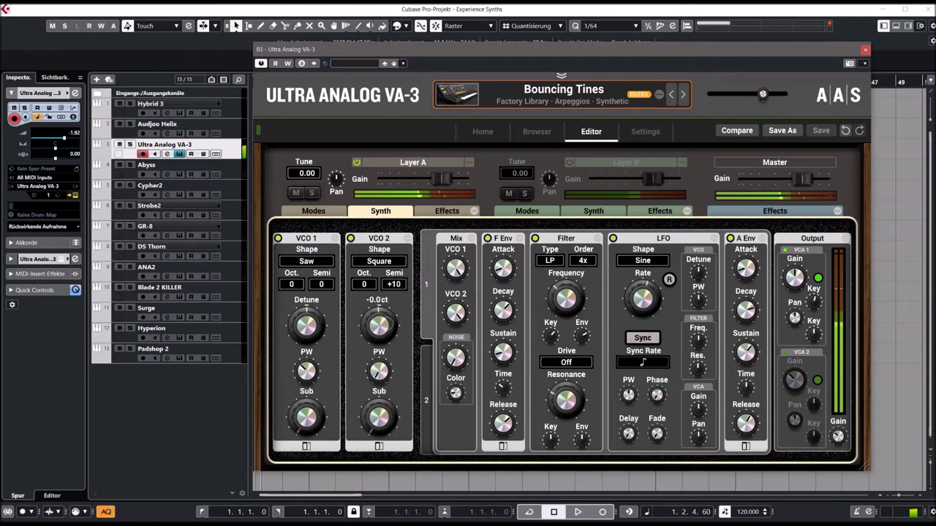
pyautogui.moveTo(568, 311)
pyautogui.moveTo(566, 298); pyautogui.dragTo(566, 278)
# Set Layer A's VCO 2 semitone offset to 0, and adjust its pulse width and the oscillators' sub levels
pyautogui.click(446, 212)
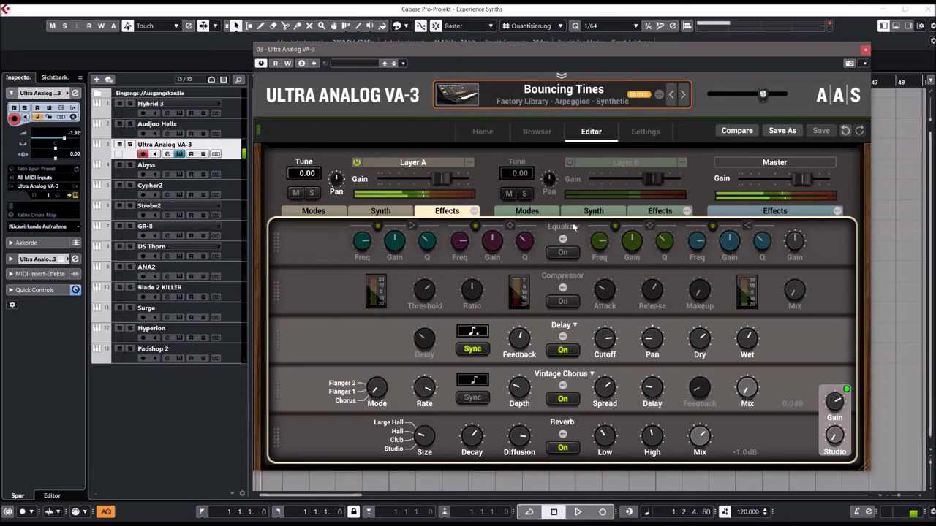
pyautogui.click(660, 211)
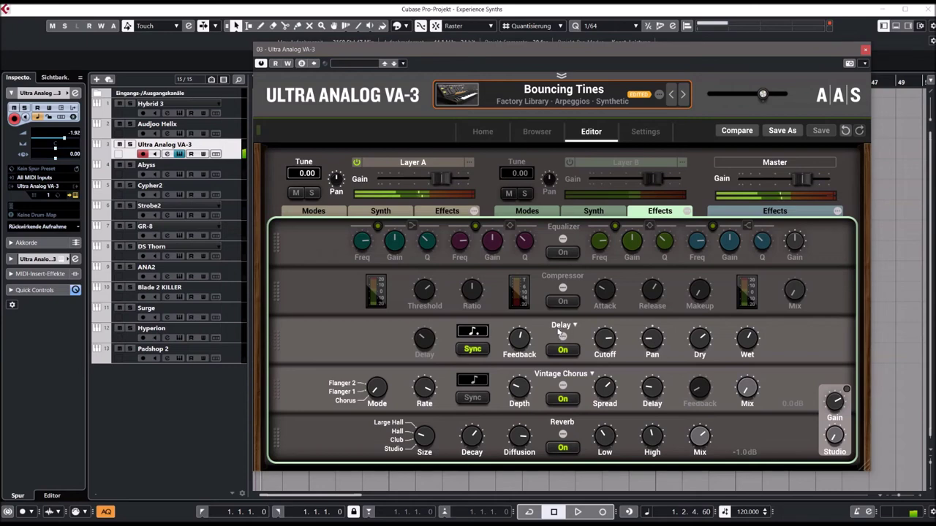
pyautogui.click(389, 212)
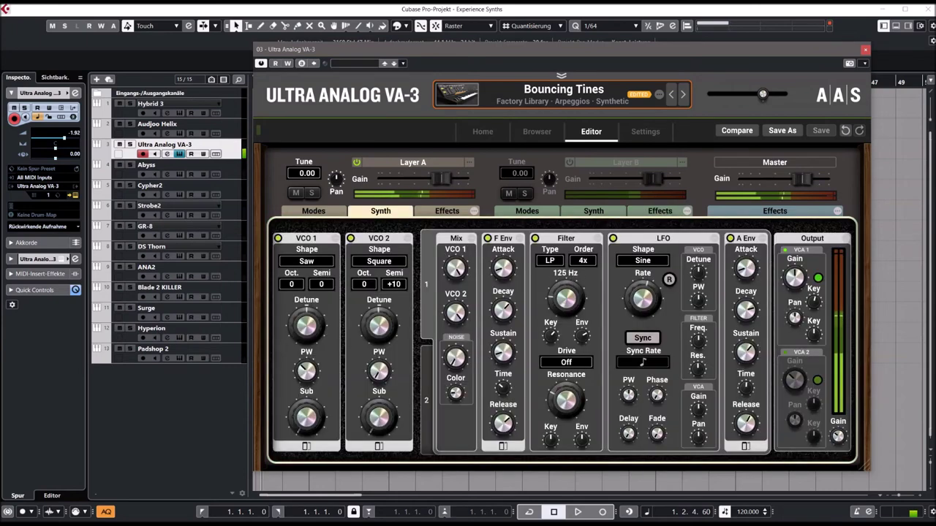
pyautogui.moveTo(397, 290); pyautogui.dragTo(398, 298)
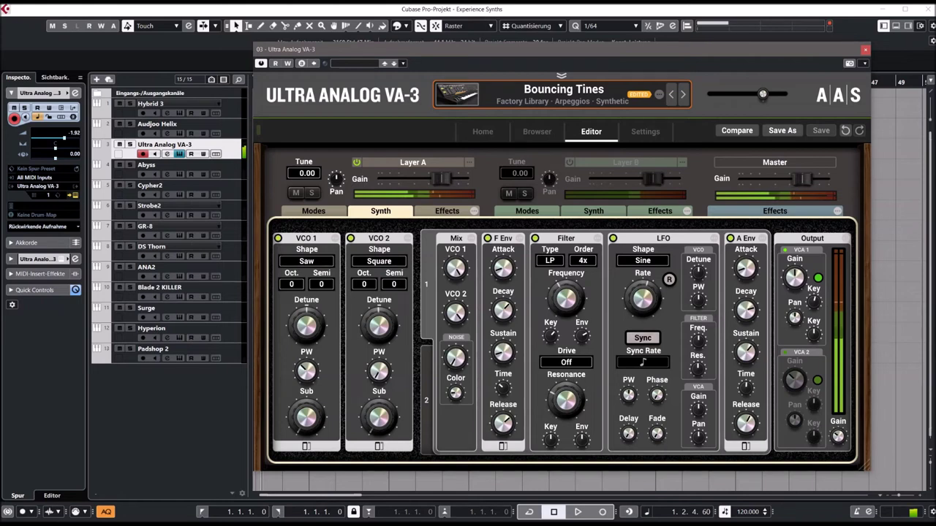
pyautogui.moveTo(379, 372); pyautogui.dragTo(379, 362)
pyautogui.moveTo(380, 436); pyautogui.dragTo(380, 450)
pyautogui.moveTo(334, 427); pyautogui.dragTo(334, 442)
# Switch on Layer B, adjust its filter frequency, and close the instrument window
pyautogui.click(584, 212)
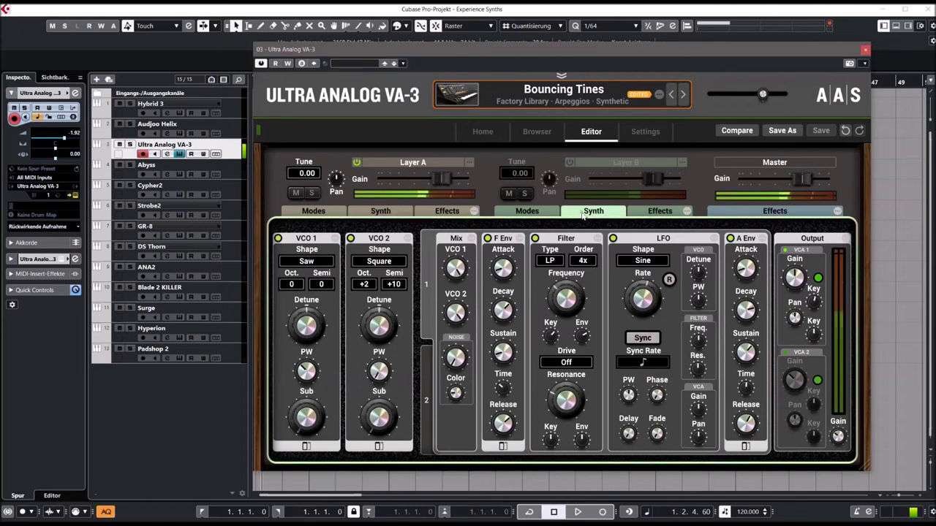
pyautogui.moveTo(566, 298); pyautogui.dragTo(566, 290)
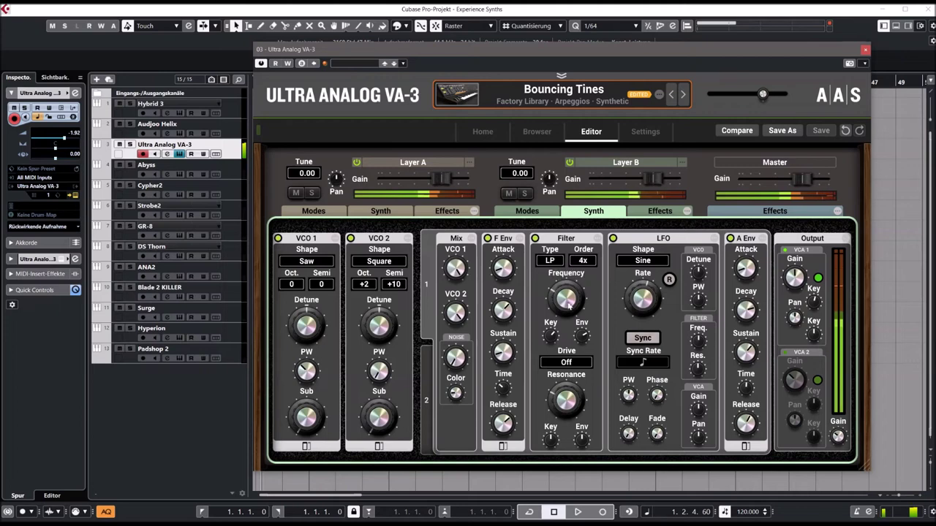
pyautogui.click(865, 50)
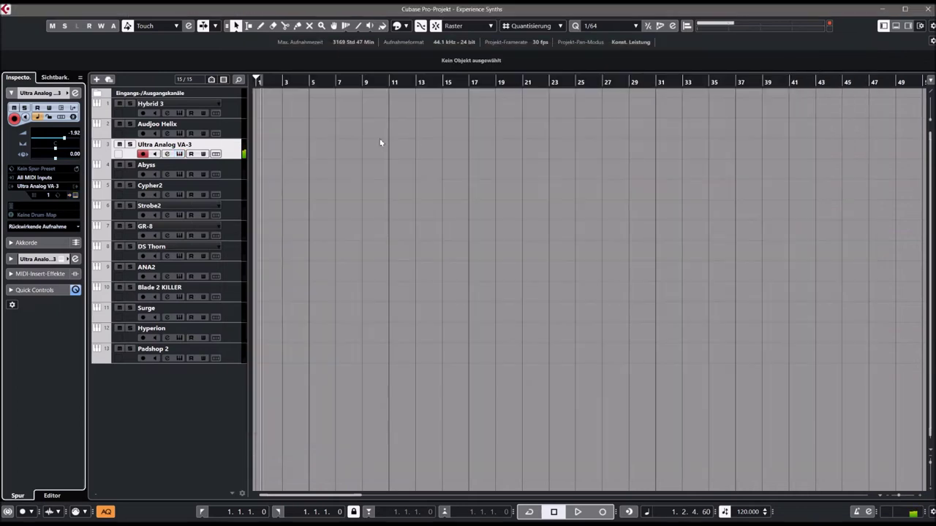
# Set the Audjoo Helix track's volume to -3.67 and open its instrument
pyautogui.click(203, 125)
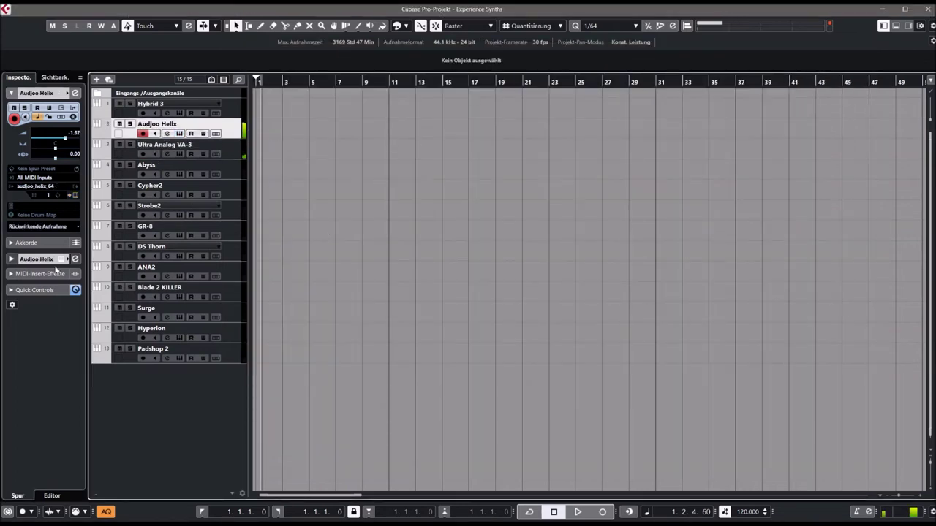
pyautogui.moveTo(64, 139); pyautogui.dragTo(61, 139)
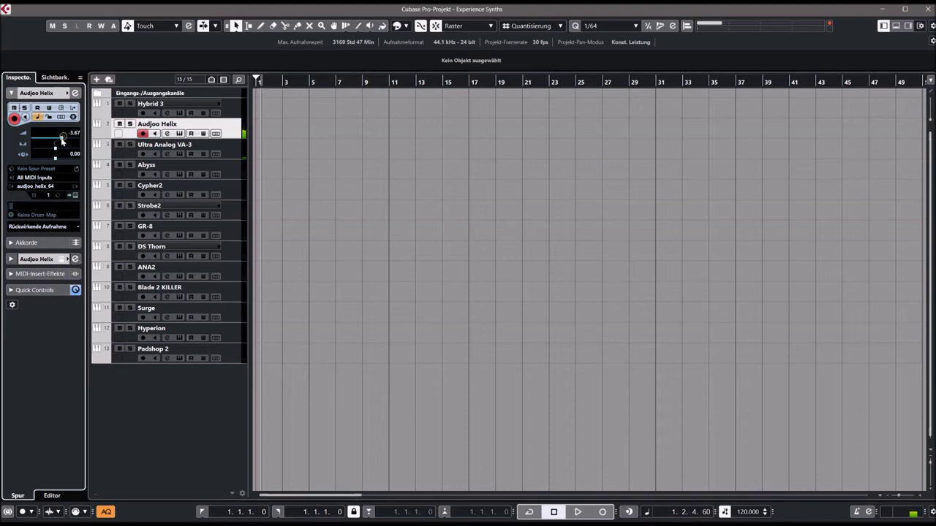
pyautogui.click(74, 259)
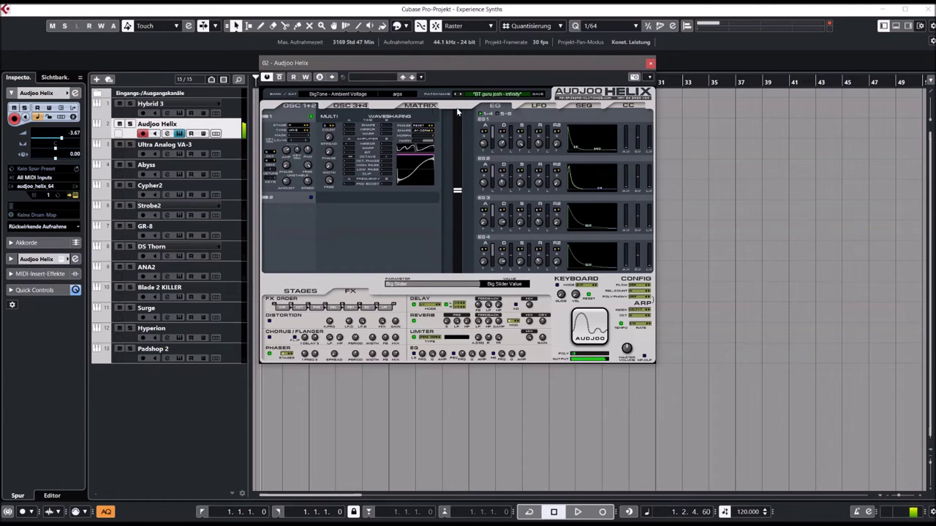
# Raise Oscillator 1's shape morph to 0.967, and audition the arps patches BT modulatable, BT one note arp and BT total control
pyautogui.moveTo(459, 190); pyautogui.dragTo(449, 80)
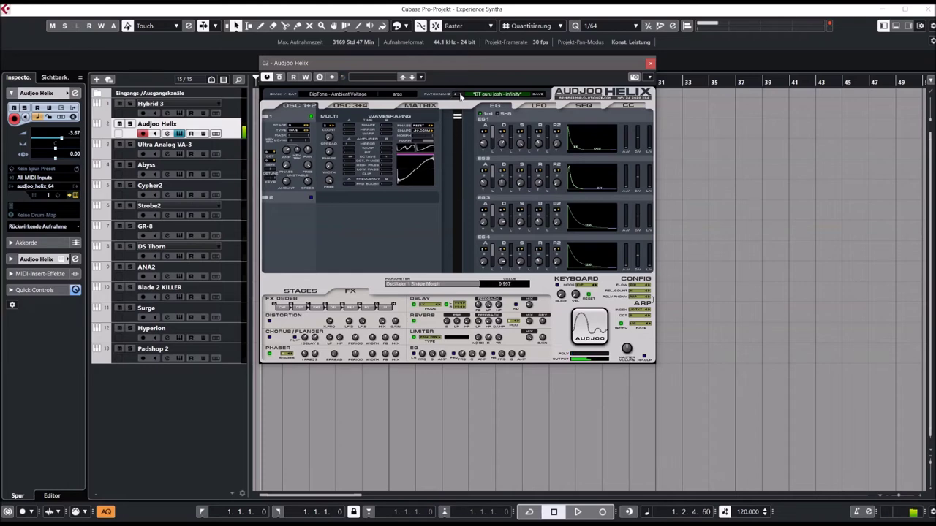
pyautogui.click(459, 94)
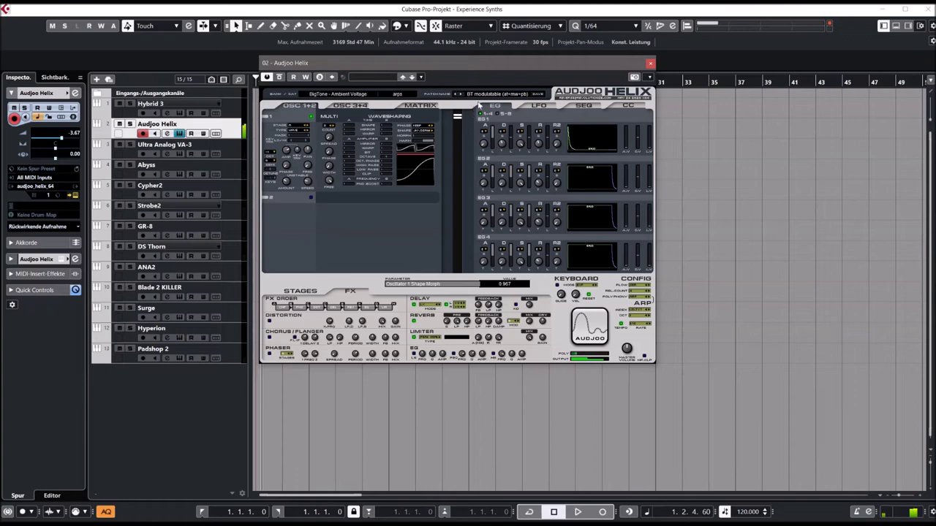
pyautogui.click(490, 95)
pyautogui.click(494, 158)
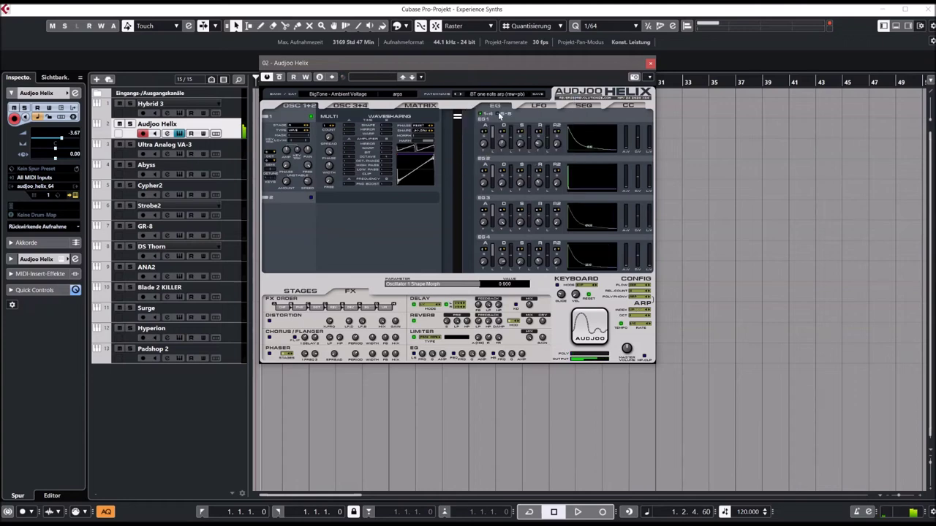
pyautogui.click(496, 96)
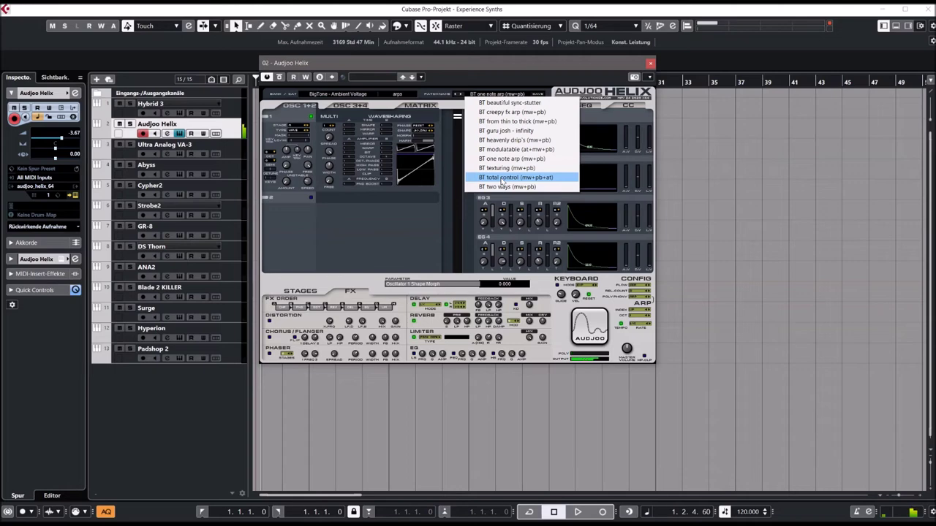
pyautogui.click(501, 178)
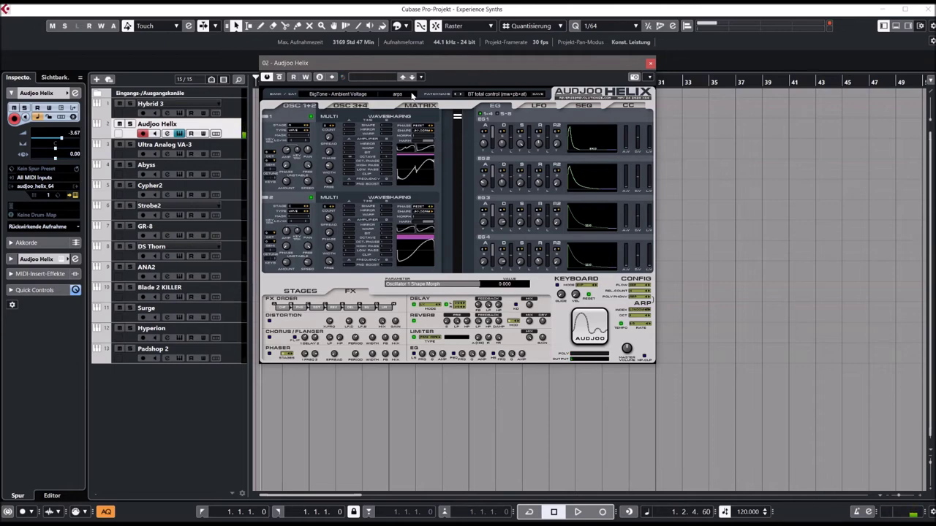
# Audition the basses patches BT 80's analog bass and ambient noisebass groove, adjusting the latter's Oscillator 2 Shape Amp Low Pass
pyautogui.click(398, 95)
pyautogui.click(401, 122)
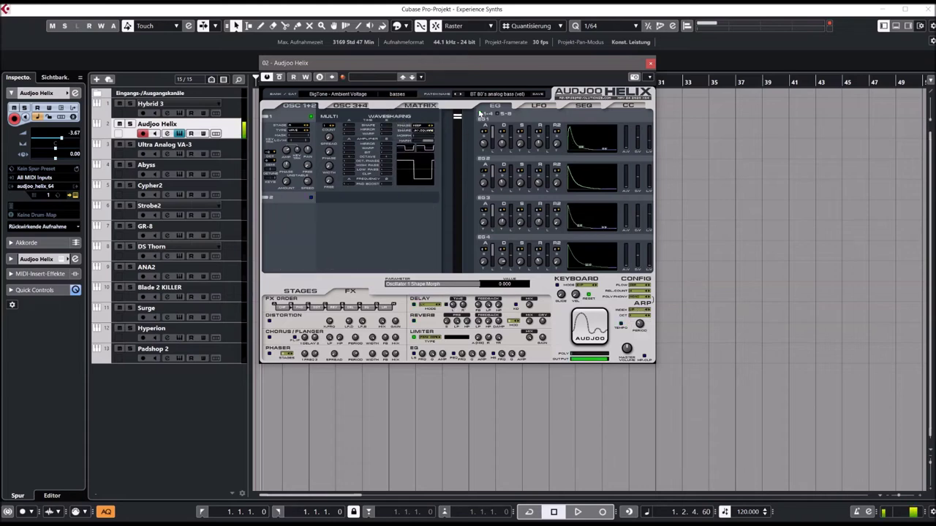
pyautogui.click(458, 95)
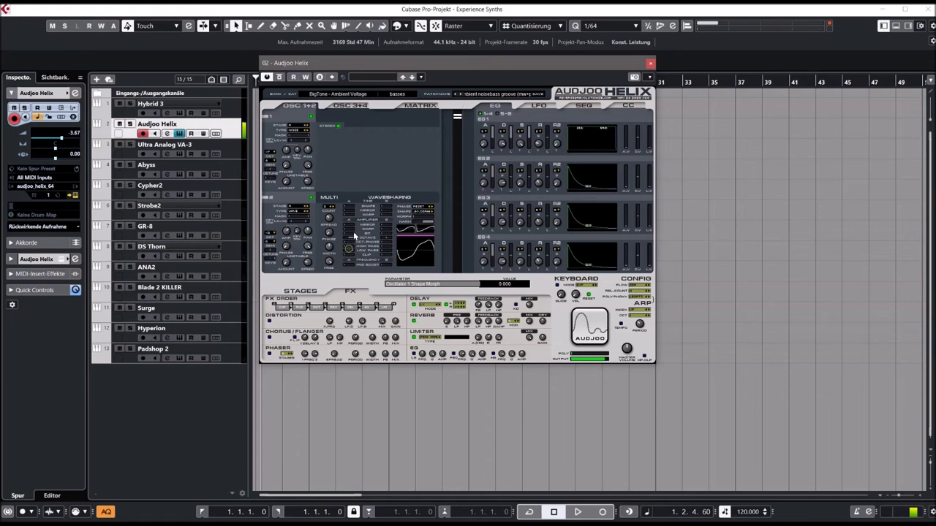
pyautogui.click(354, 257)
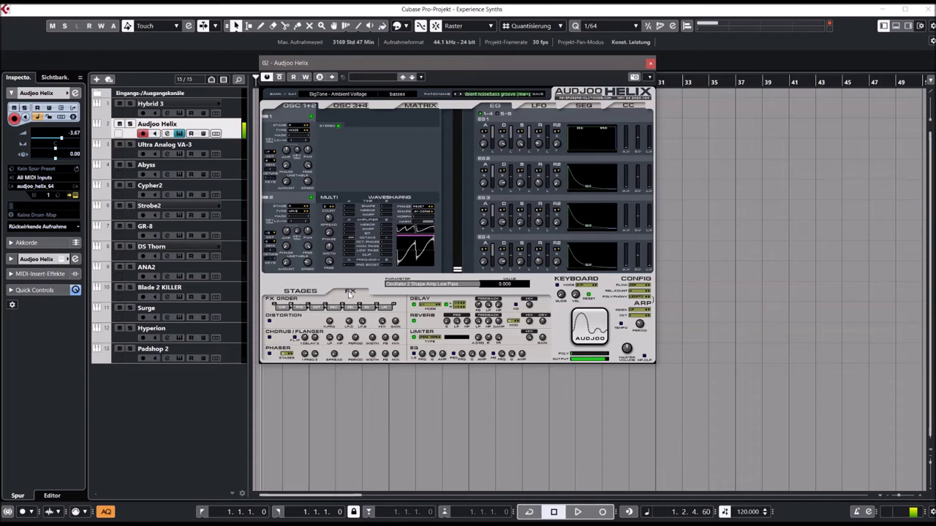
# Adjust Oscillator 2's waveshaping in the Helix bass patch and raise its super spread to 81.703
pyautogui.moveTo(392, 252)
pyautogui.mouseDown()
pyautogui.moveTo(393, 219)
pyautogui.moveTo(388, 248)
pyautogui.mouseUp()
pyautogui.click(389, 242)
pyautogui.moveTo(389, 234)
pyautogui.mouseDown()
pyautogui.moveTo(388, 223)
pyautogui.moveTo(355, 233)
pyautogui.moveTo(358, 204)
pyautogui.mouseUp()
pyautogui.click(333, 223)
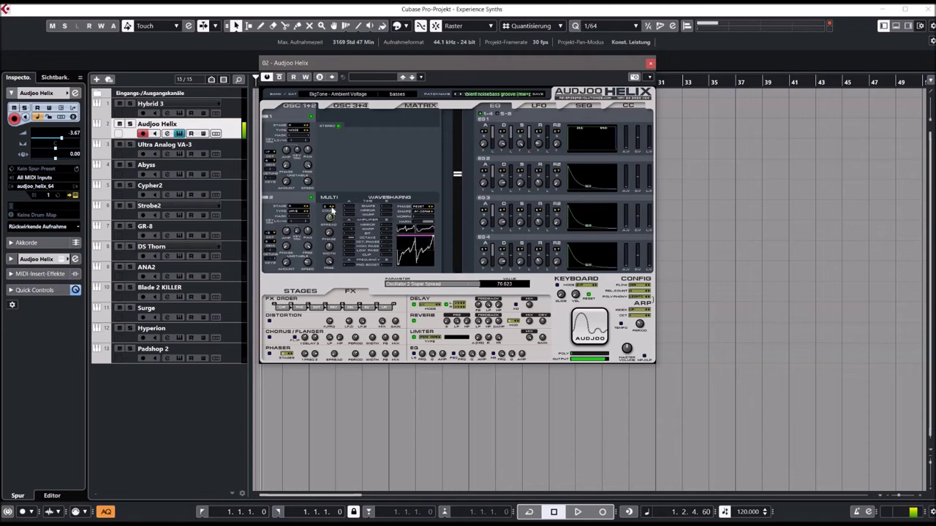
# Switch to the pads category of the BigTone - Ambient Voltage bank and audition the patch BT glitter beauty (mw)
pyautogui.click(397, 94)
pyautogui.click(399, 168)
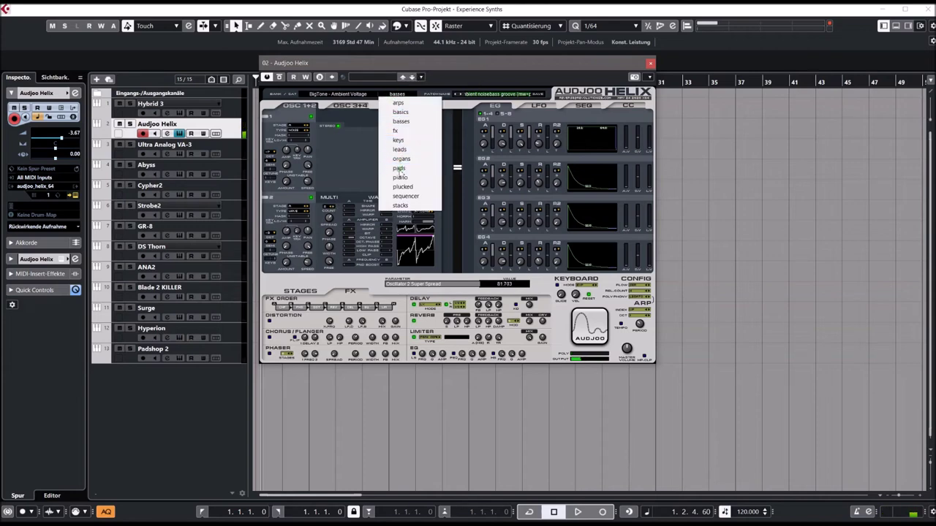
pyautogui.click(484, 96)
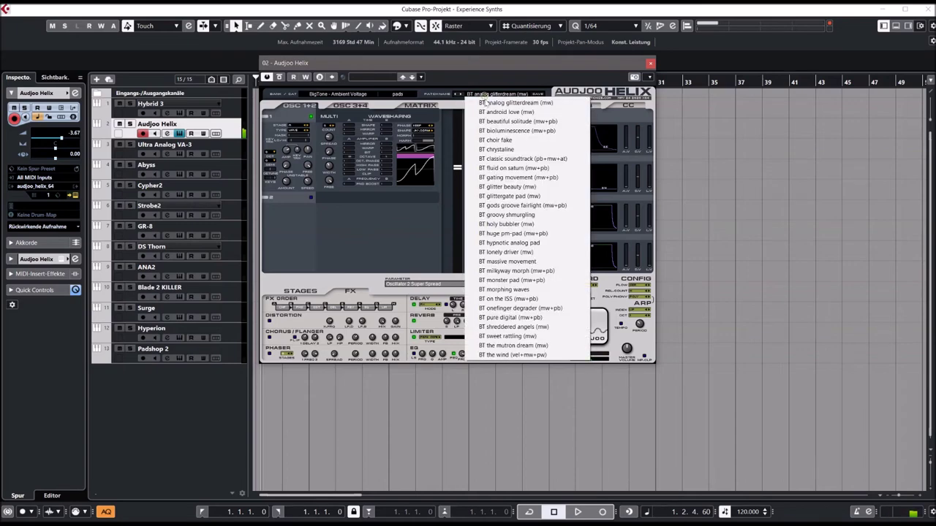
pyautogui.click(495, 189)
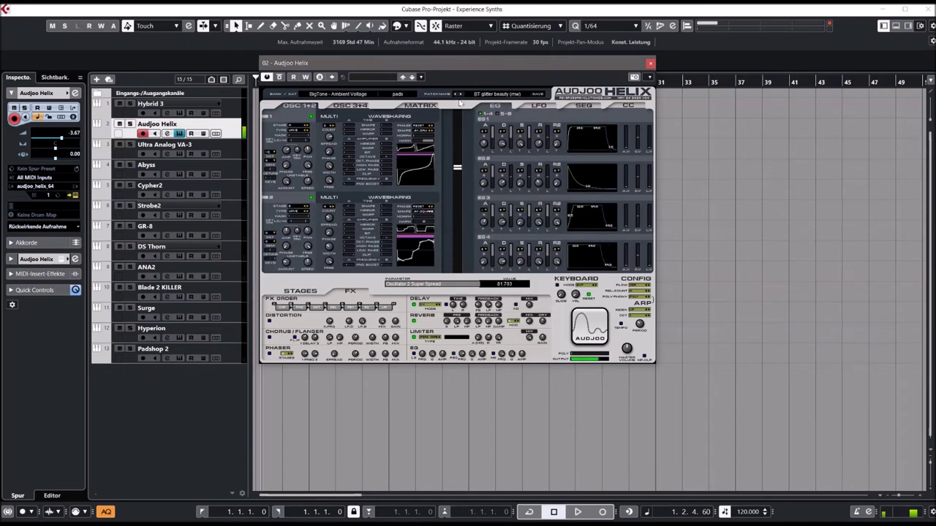
pyautogui.click(399, 94)
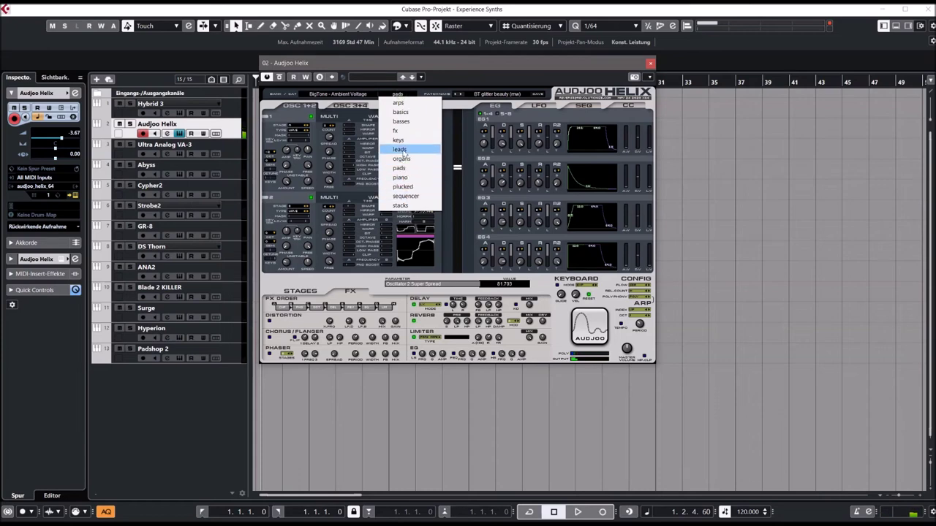
pyautogui.click(455, 69)
# Load the Alonso Sound bank and audition its ARP patches Chord This, Square Down and Techno Seq
pyautogui.click(346, 96)
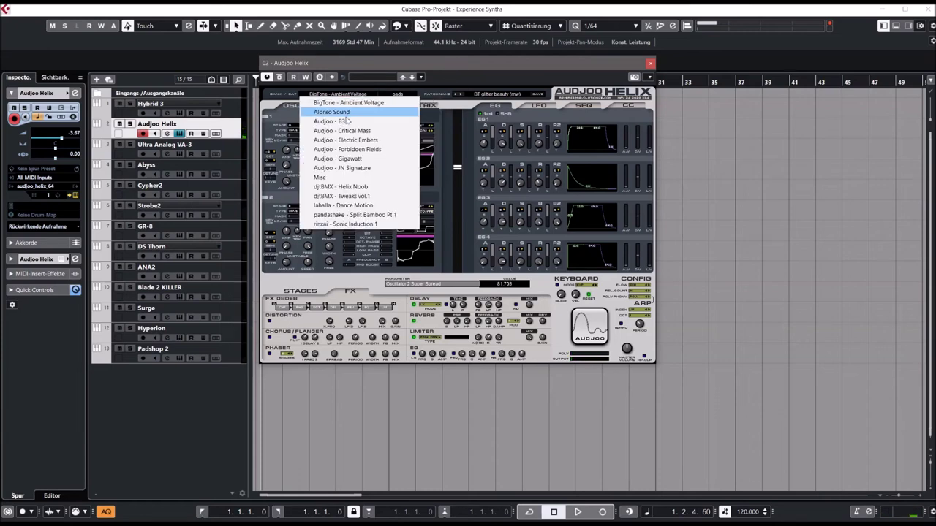
pyautogui.click(333, 112)
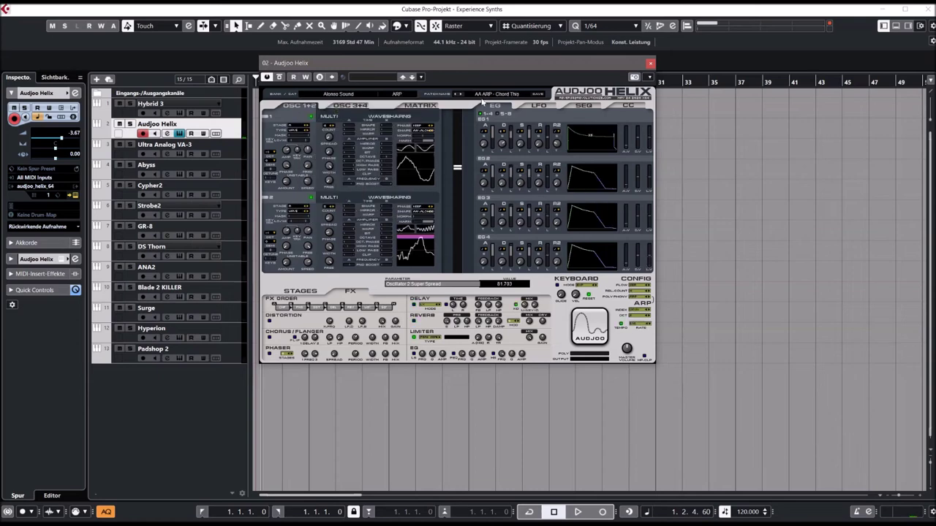
pyautogui.click(504, 100)
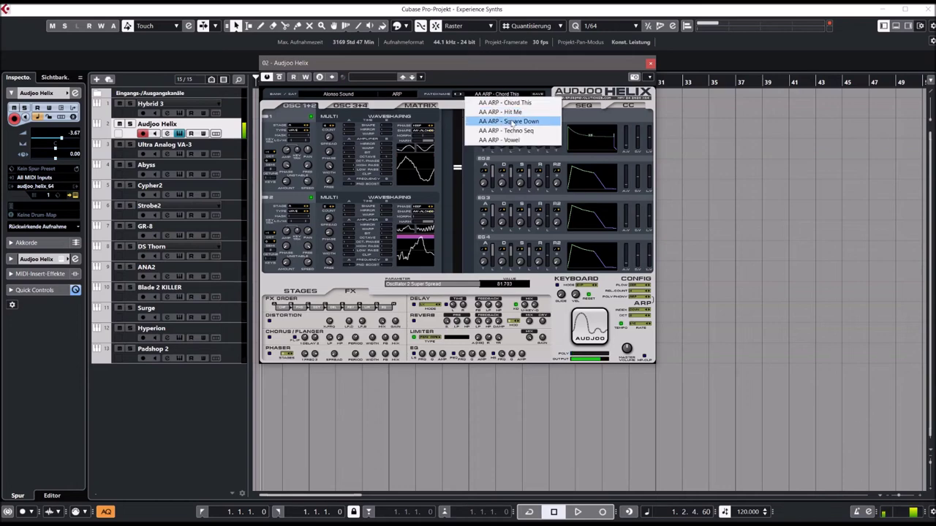
pyautogui.click(511, 122)
pyautogui.click(499, 95)
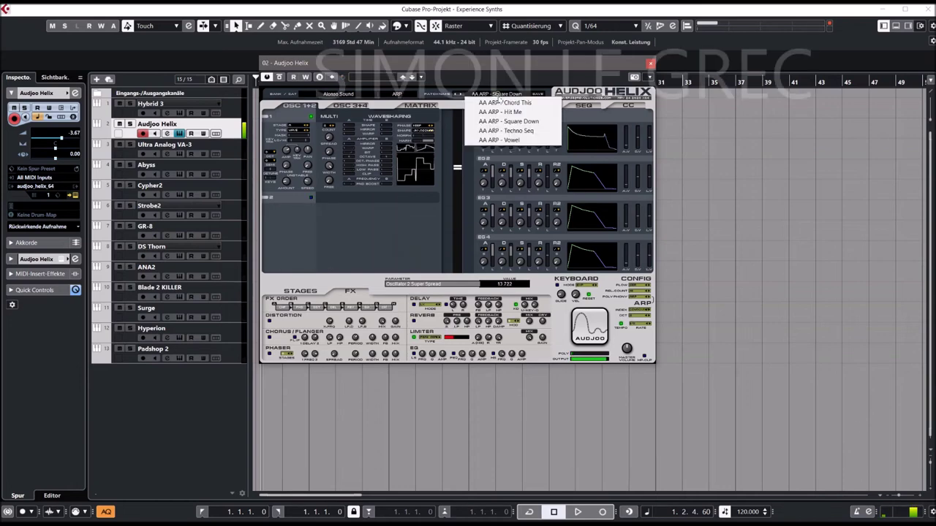
pyautogui.click(504, 134)
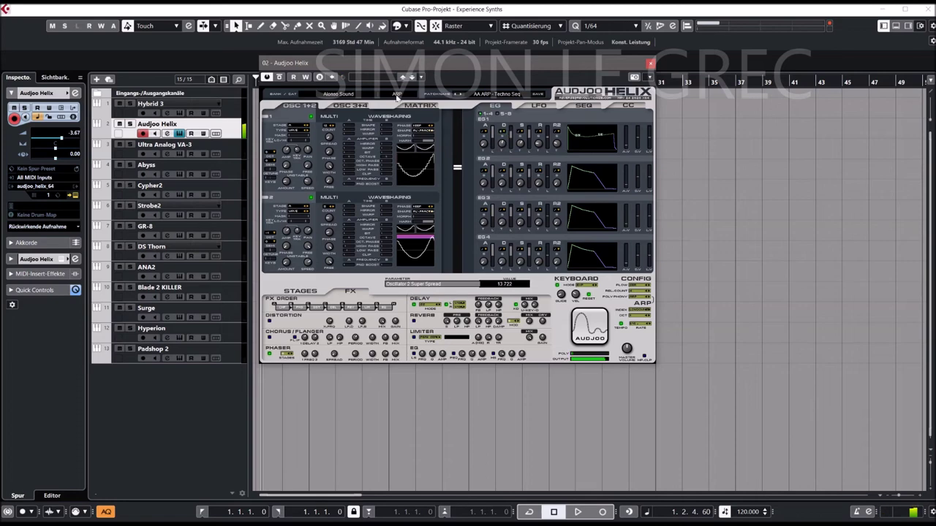
# Audition the BASS patch AA BASS - Alive, set Envelope Generator 2's Decay Time 1 to 64, adjust its release, and close the instrument
pyautogui.click(399, 95)
pyautogui.click(399, 113)
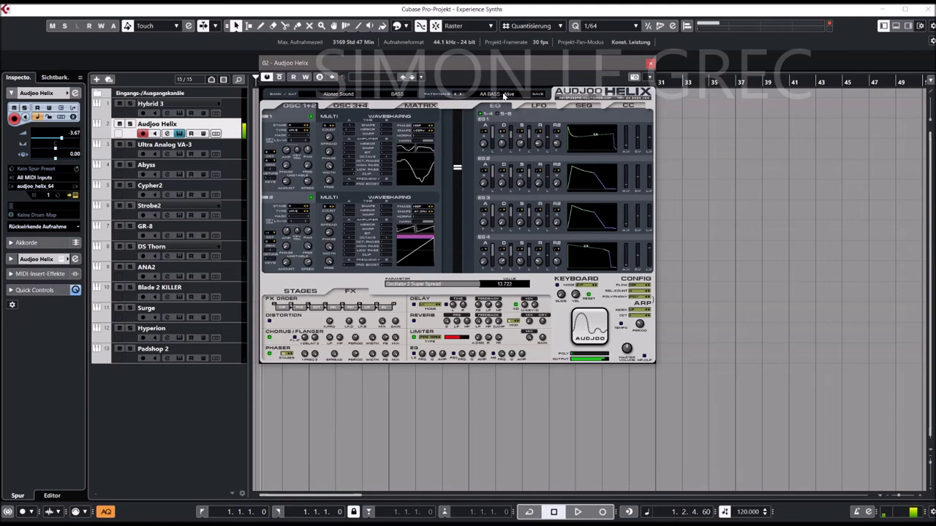
pyautogui.moveTo(459, 168); pyautogui.dragTo(463, 264)
pyautogui.moveTo(502, 182); pyautogui.dragTo(498, 134)
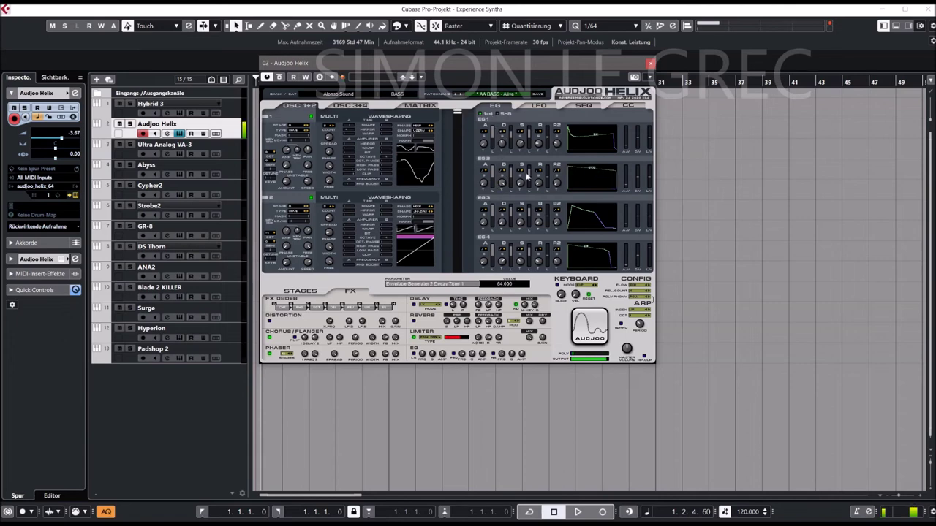
pyautogui.moveTo(556, 183)
pyautogui.mouseDown()
pyautogui.moveTo(557, 167)
pyautogui.moveTo(559, 191)
pyautogui.mouseUp()
pyautogui.click(651, 66)
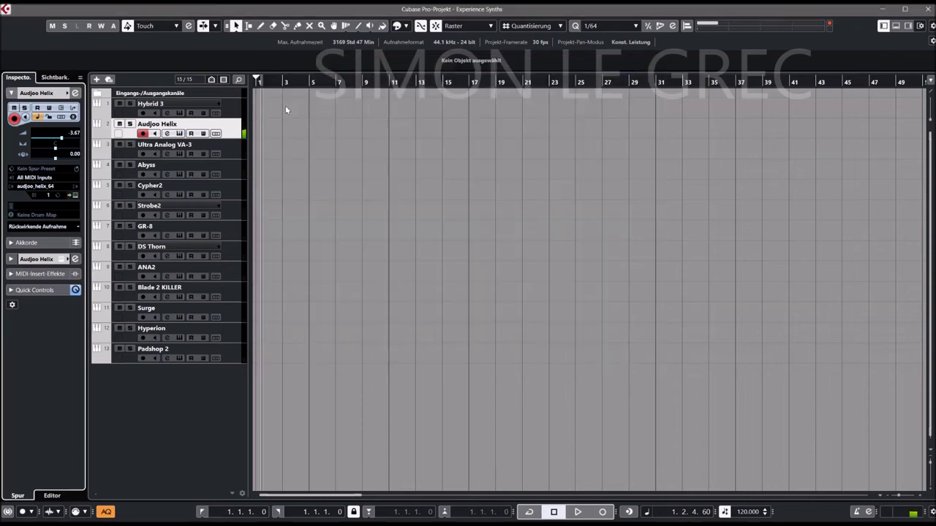
# Open the Hybrid 3 track's instrument and audition the preset 16 Thematic from Trance Chords
pyautogui.click(190, 104)
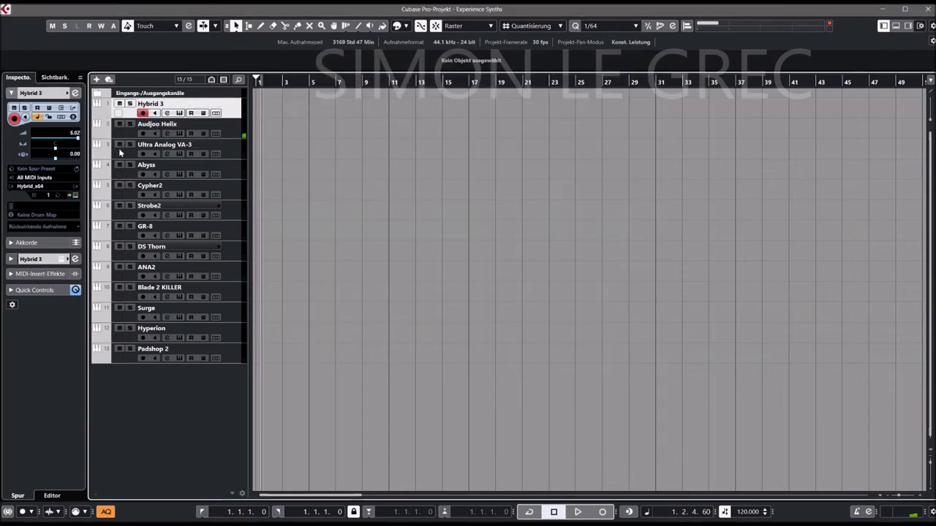
pyautogui.click(75, 194)
pyautogui.click(480, 126)
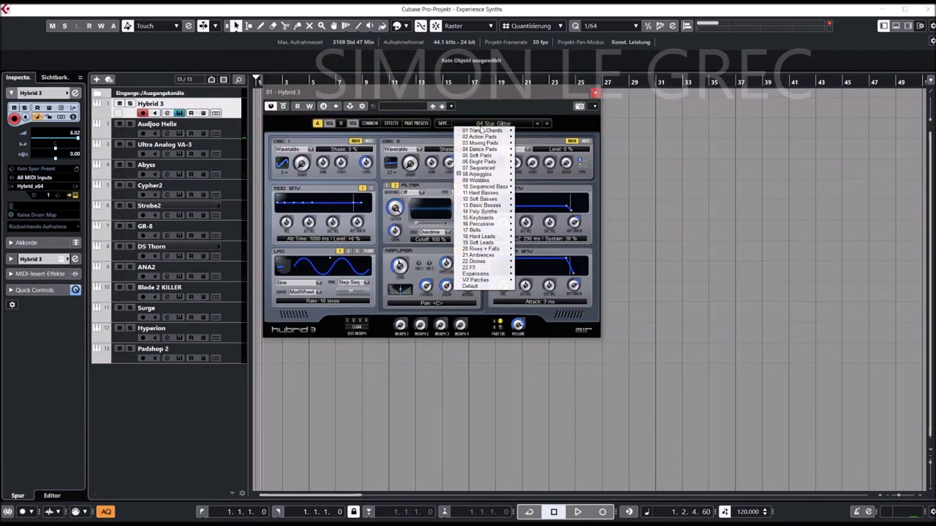
pyautogui.moveTo(486, 134)
pyautogui.click(541, 131)
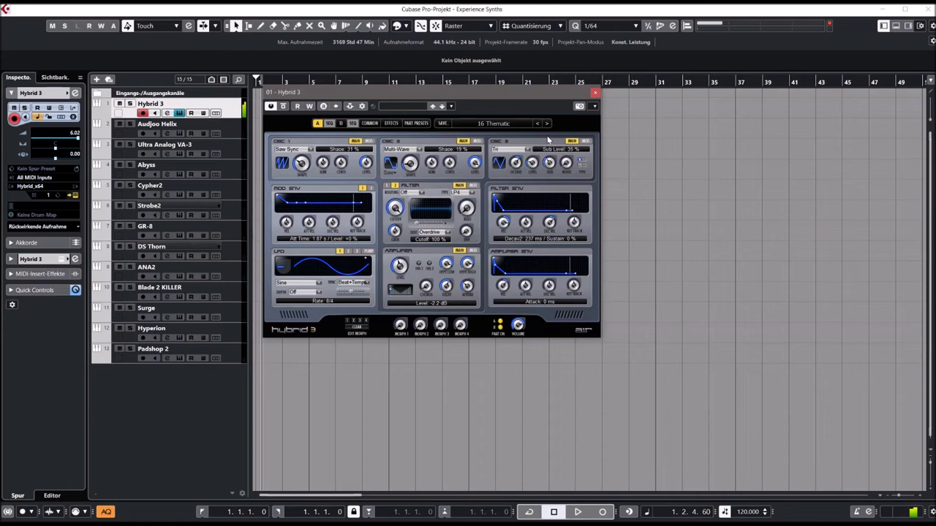
# Audition the Trance Chords presets 17 Busy Chords 1 and 18 Way Out, panning the latter's amplifier to L10
pyautogui.click(547, 123)
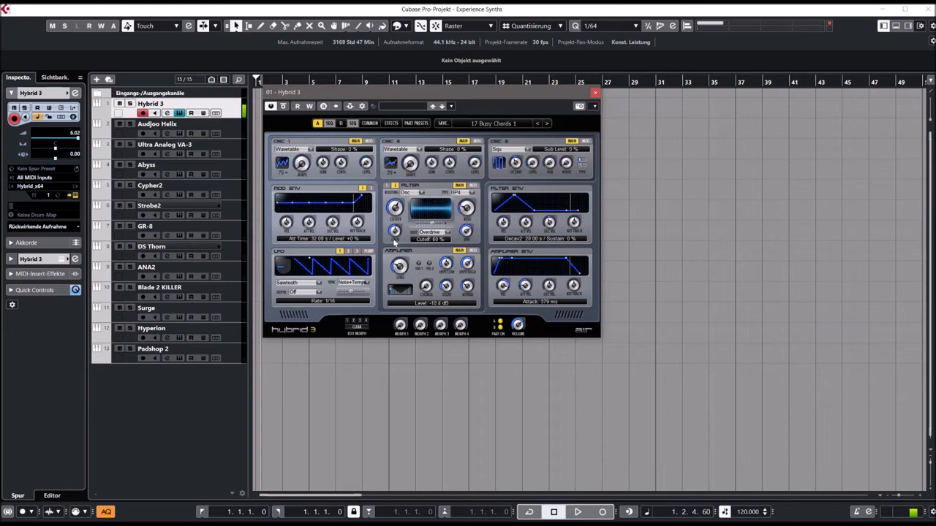
pyautogui.click(547, 124)
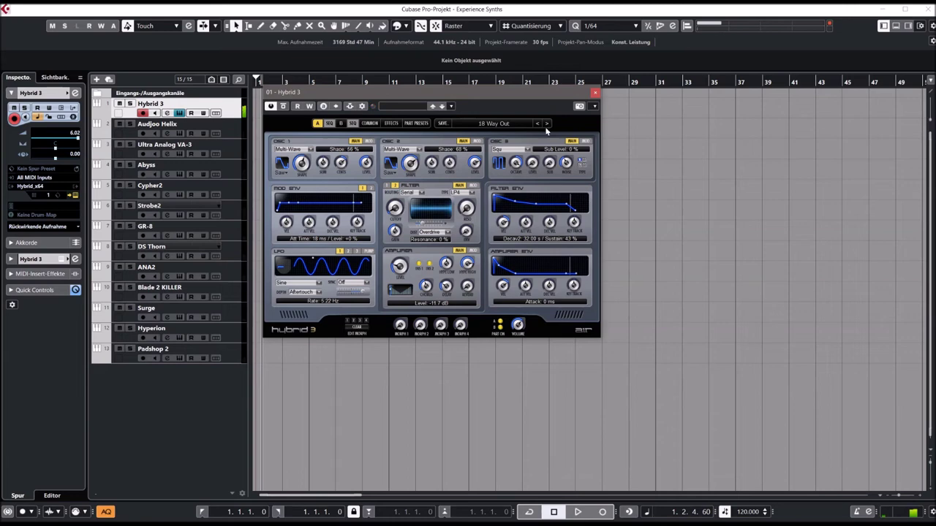
pyautogui.moveTo(400, 291); pyautogui.dragTo(401, 294)
# Audition the Action Pads presets 03 Beach Pad, 04 Wonderland, 05 Caught In The Glass and 06 Chaser Pad
pyautogui.click(493, 123)
pyautogui.moveTo(495, 139)
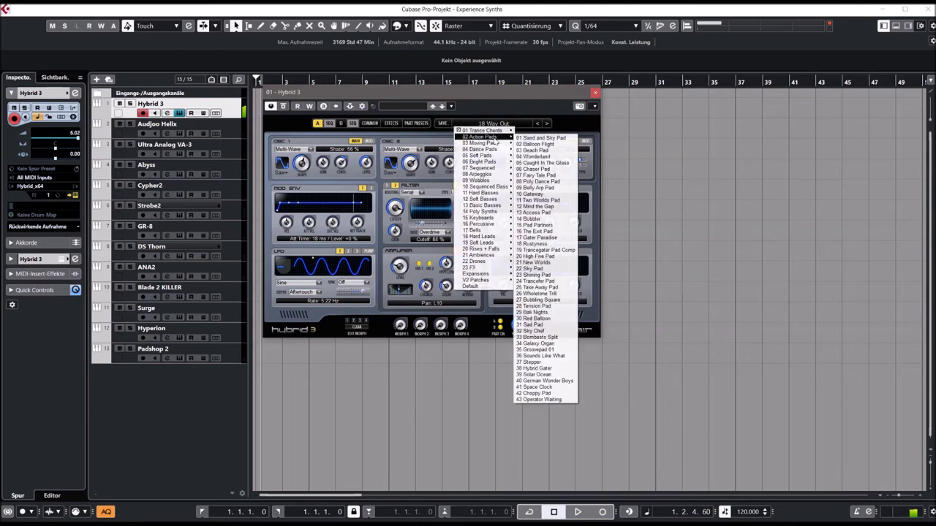
pyautogui.click(537, 150)
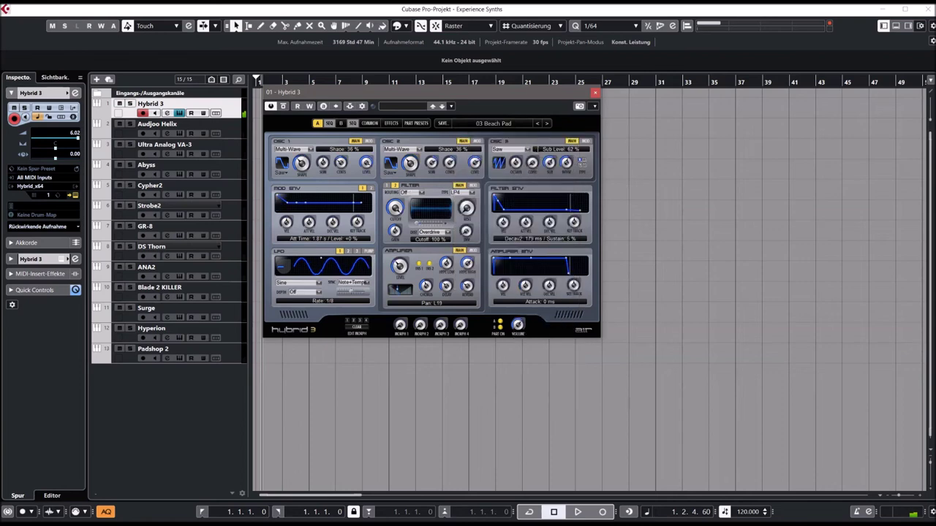
pyautogui.click(548, 122)
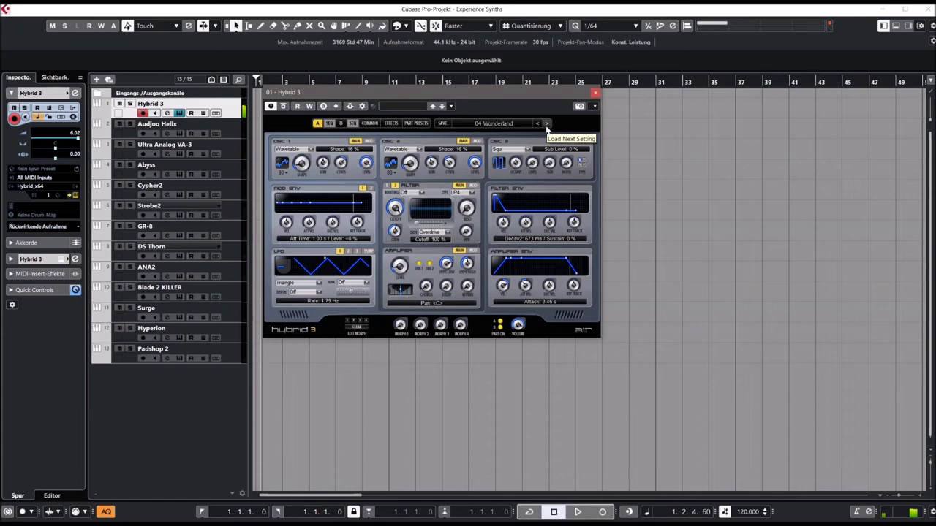
pyautogui.click(546, 124)
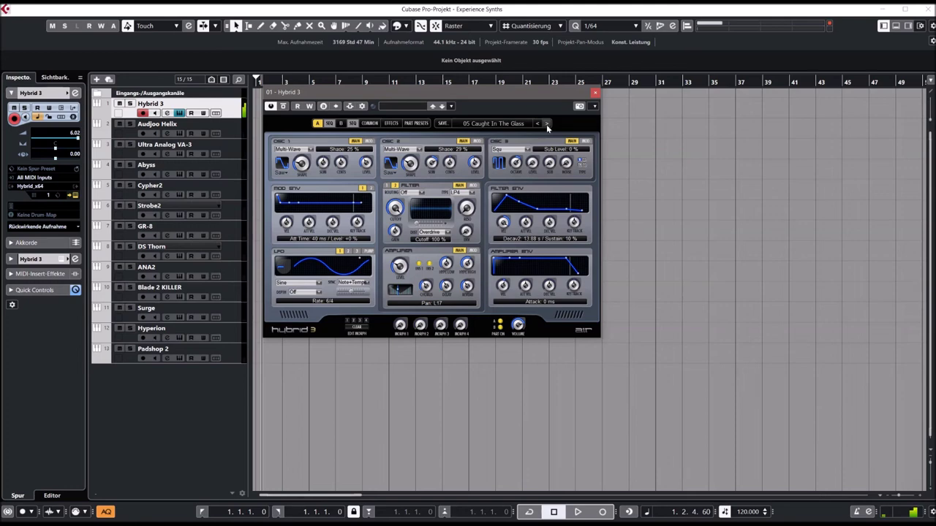
pyautogui.click(546, 125)
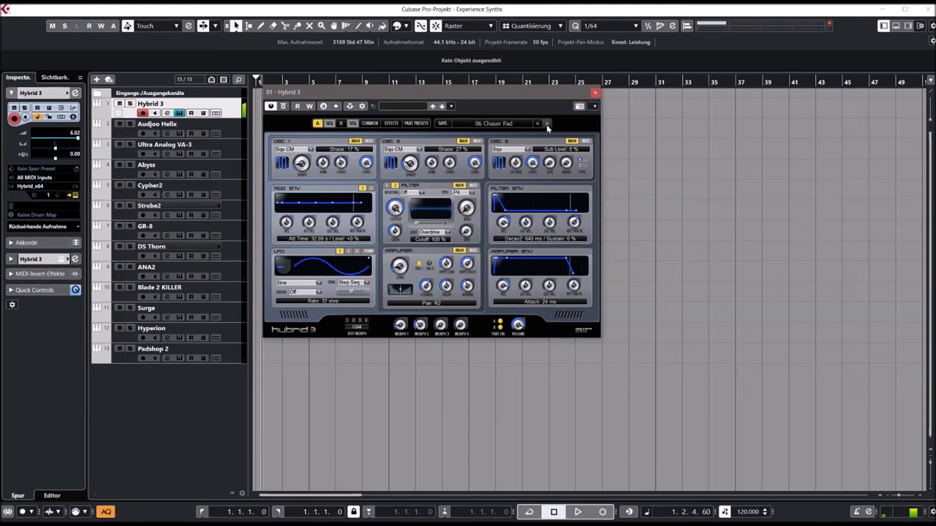
# Audition 06 Random Richness from Moving Pads, 02 Heaven Calling from Soft Pads and 05 Beez Pad from Dance Pads
pyautogui.click(494, 122)
pyautogui.moveTo(505, 143)
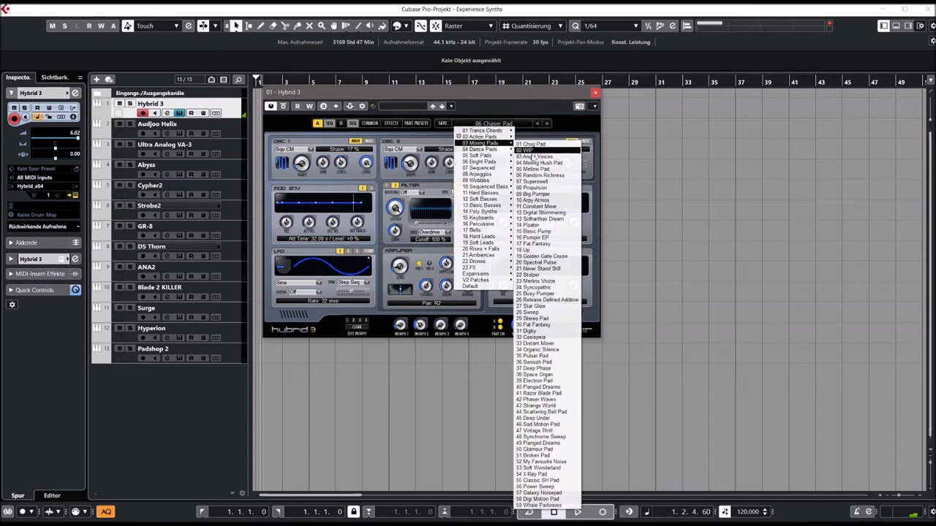
pyautogui.click(541, 175)
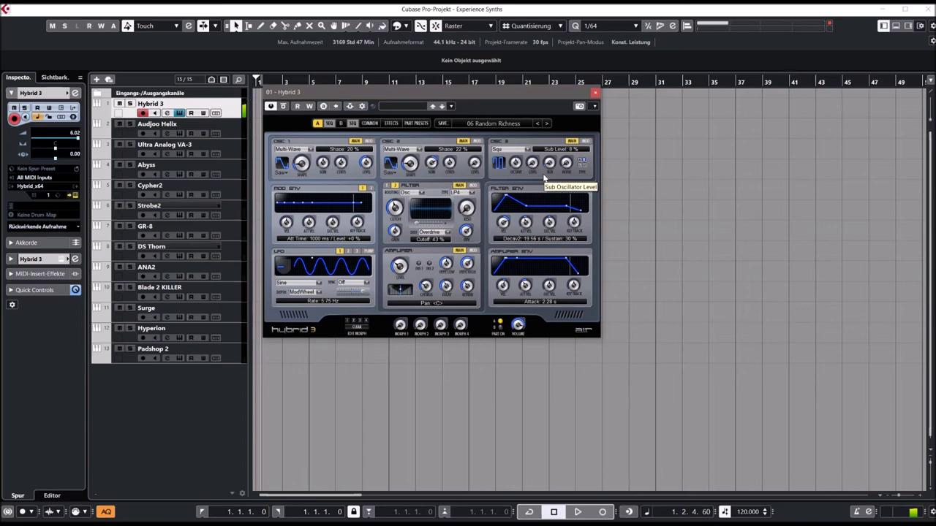
pyautogui.click(493, 123)
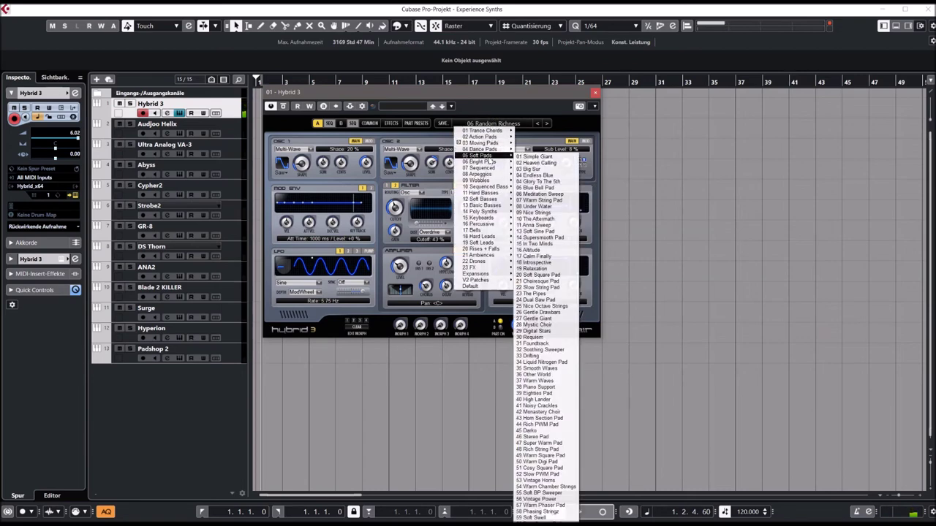
pyautogui.click(541, 163)
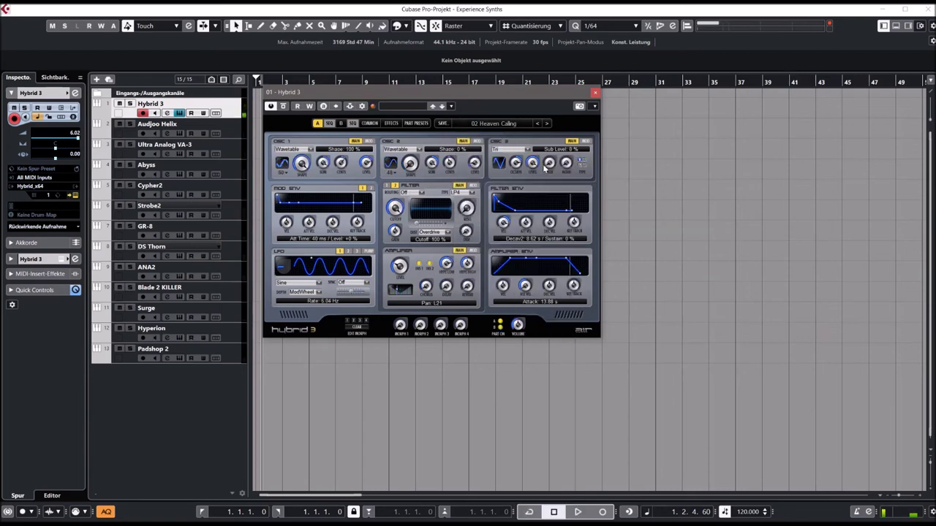
pyautogui.click(494, 124)
pyautogui.moveTo(488, 150)
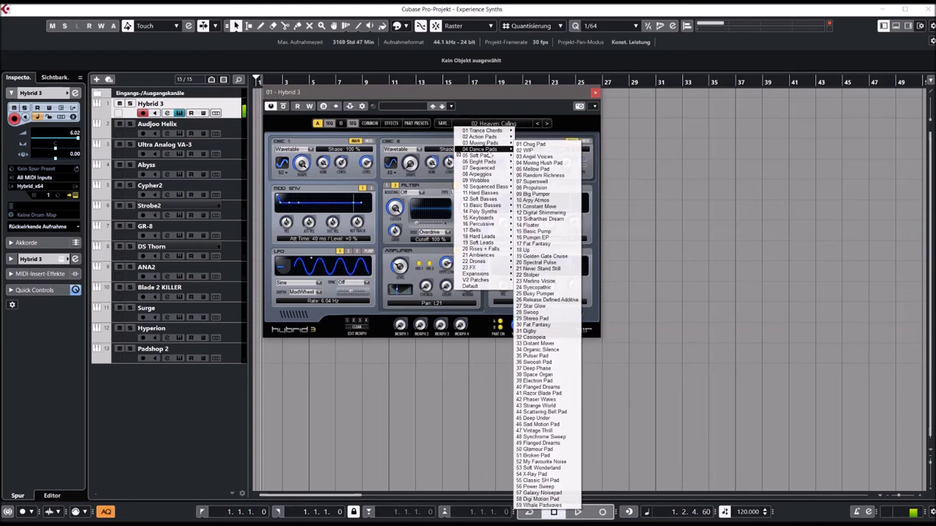
pyautogui.click(537, 176)
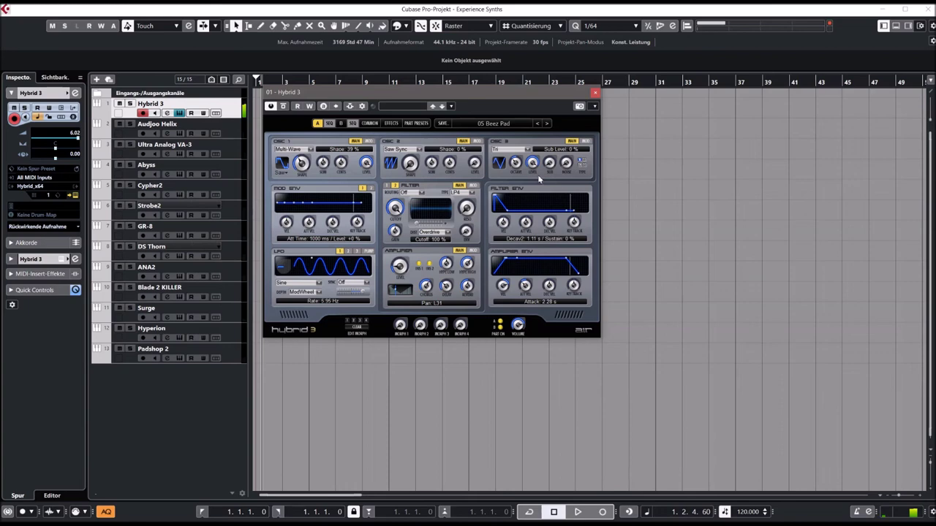
# Audition the Hard Leads presets 041 Majestic Lead, 042 Sud Lead and 043 Undefined Lead, and return to 041 Majestic Lead
pyautogui.click(498, 125)
pyautogui.moveTo(511, 210)
pyautogui.moveTo(505, 236)
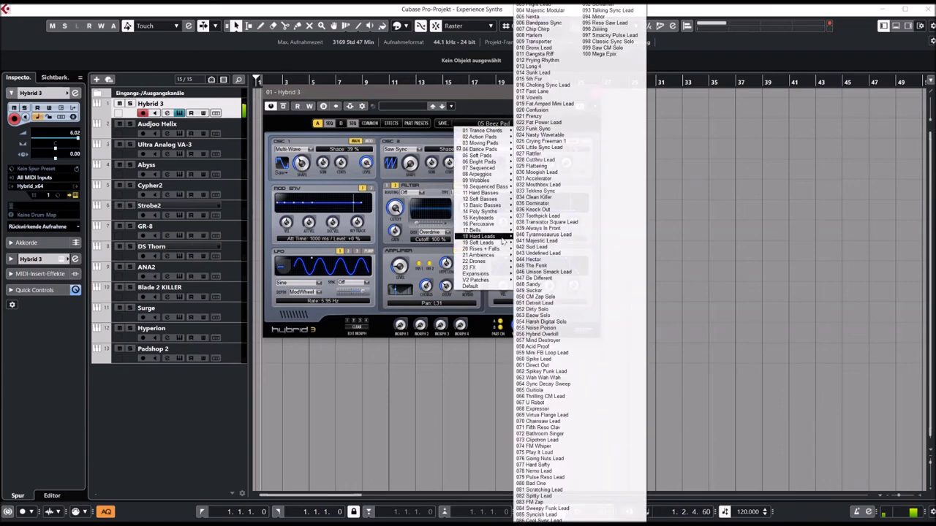
pyautogui.click(536, 241)
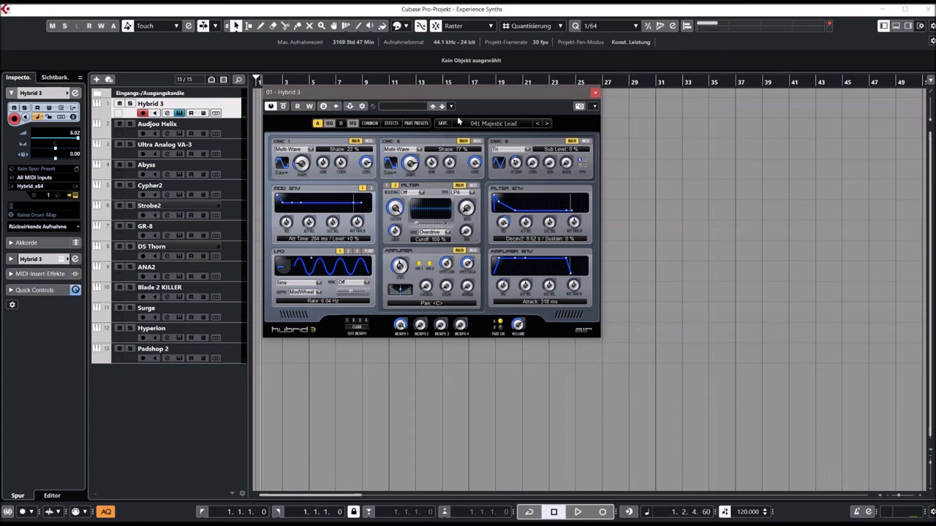
pyautogui.click(546, 123)
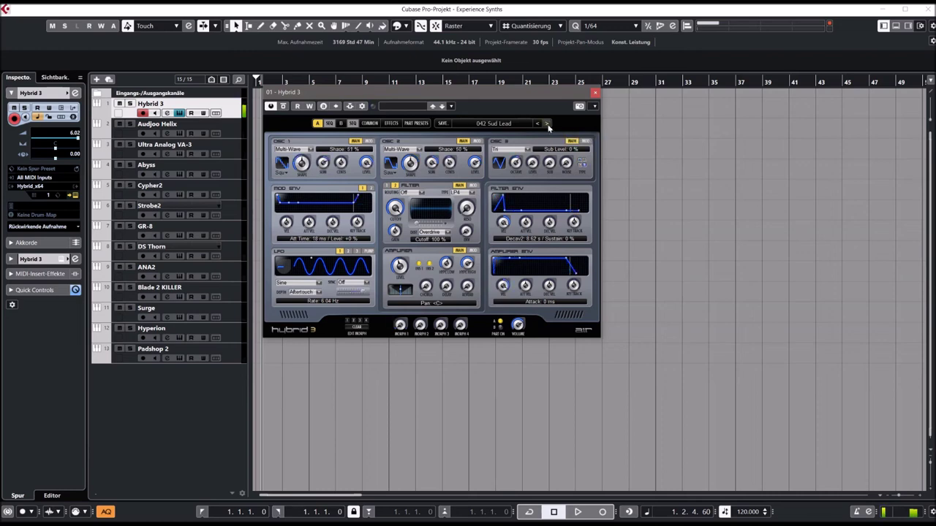
pyautogui.click(537, 125)
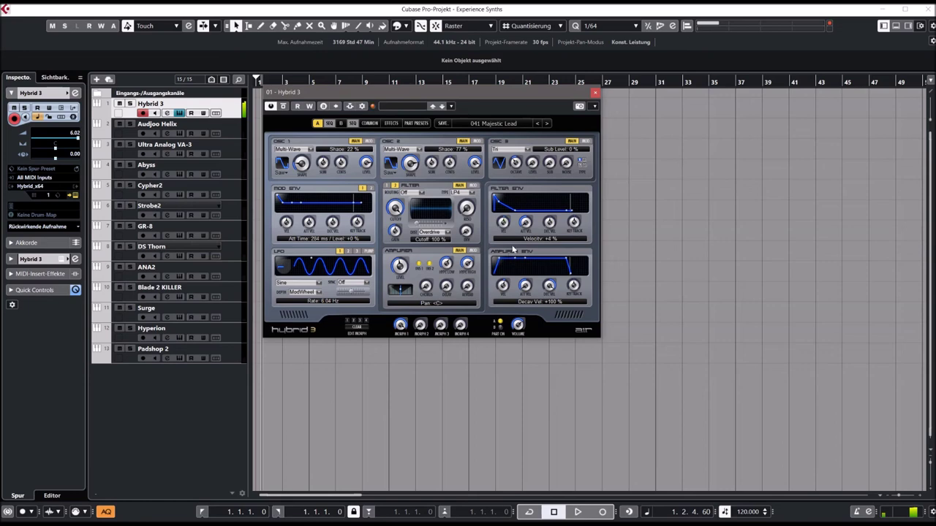
pyautogui.click(547, 124)
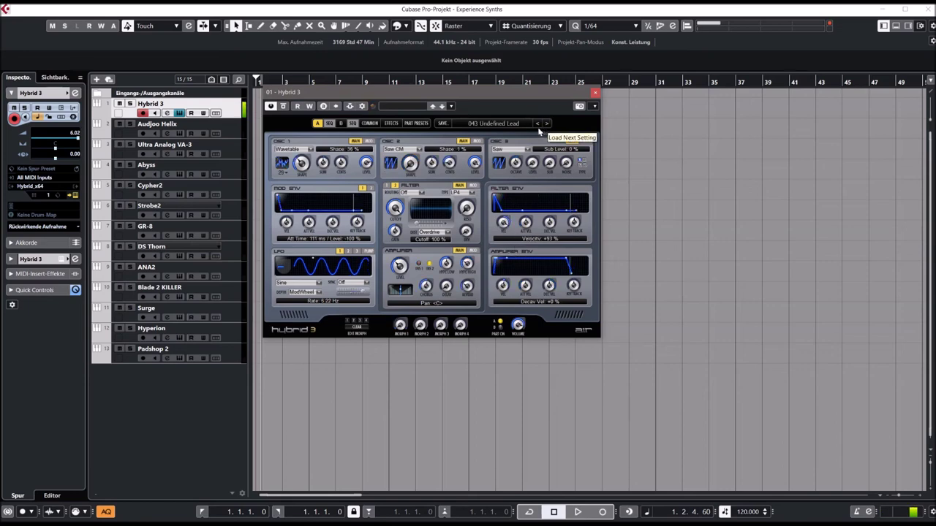
pyautogui.click(537, 124)
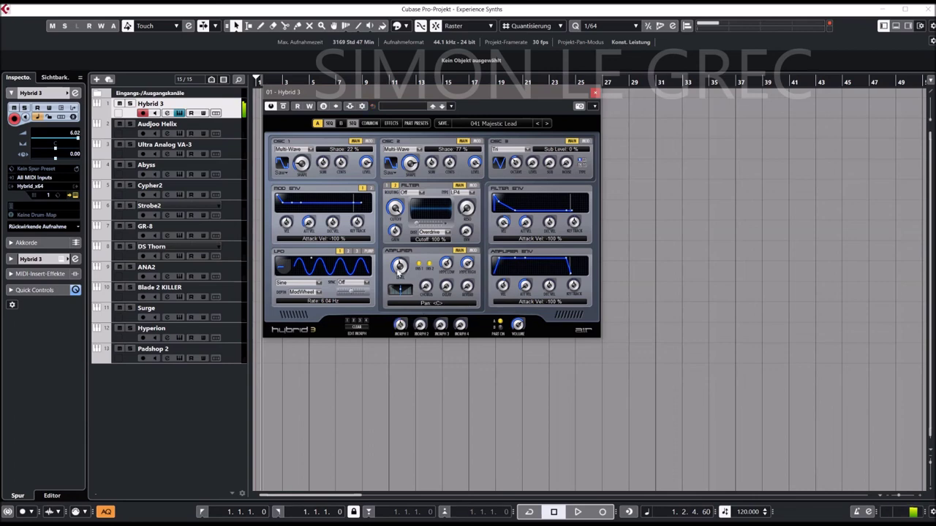
# Audition the Hard Leads presets 043 Undefined Lead, 044 Hector and 045 The Funk
pyautogui.click(546, 124)
pyautogui.click(546, 124)
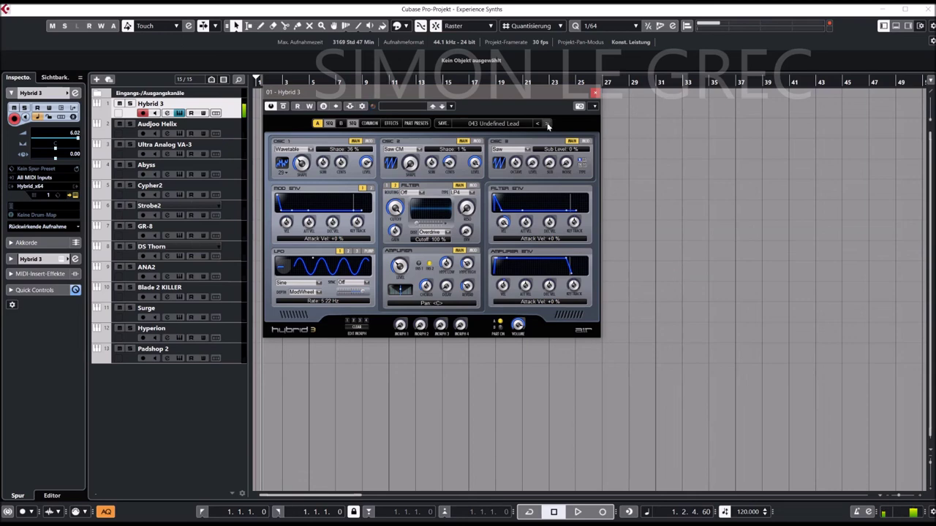
pyautogui.click(547, 124)
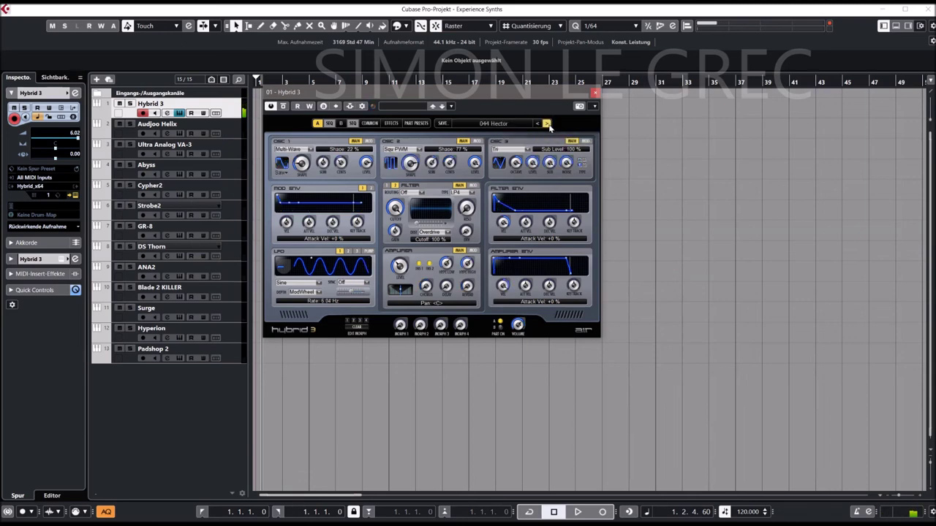
pyautogui.click(547, 124)
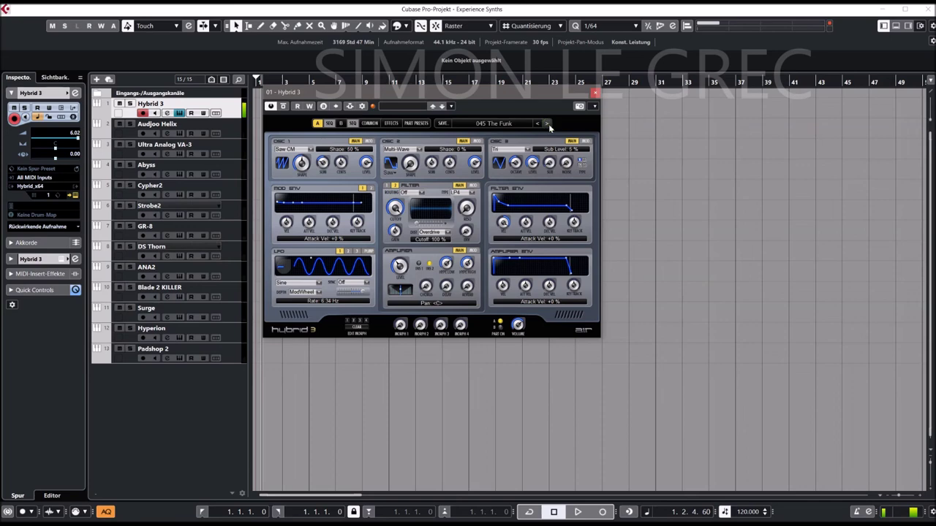
# Audition the Basic Basses presets 02 Analog Pluck Bass, 03 Basic Disco Bass, 04 Simple Woody Bass and 05 Big Kick Bass
pyautogui.click(497, 124)
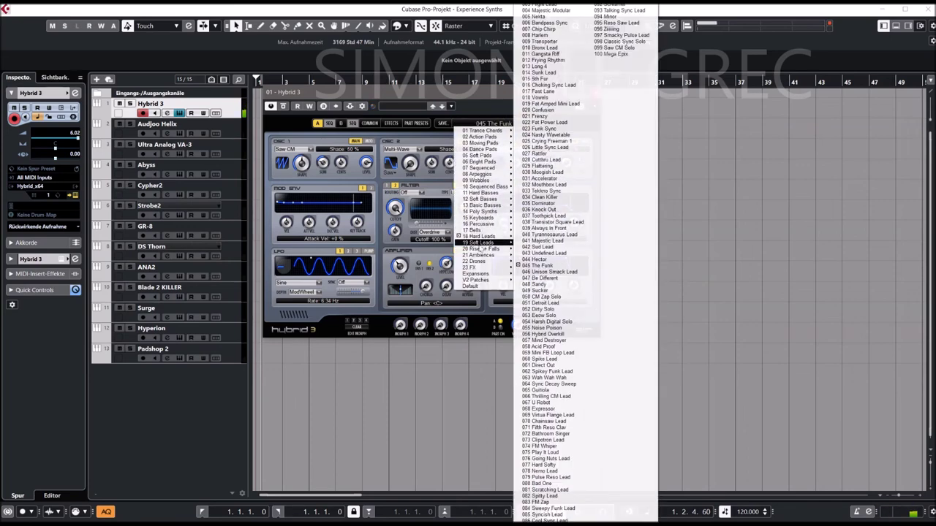
pyautogui.moveTo(479, 250)
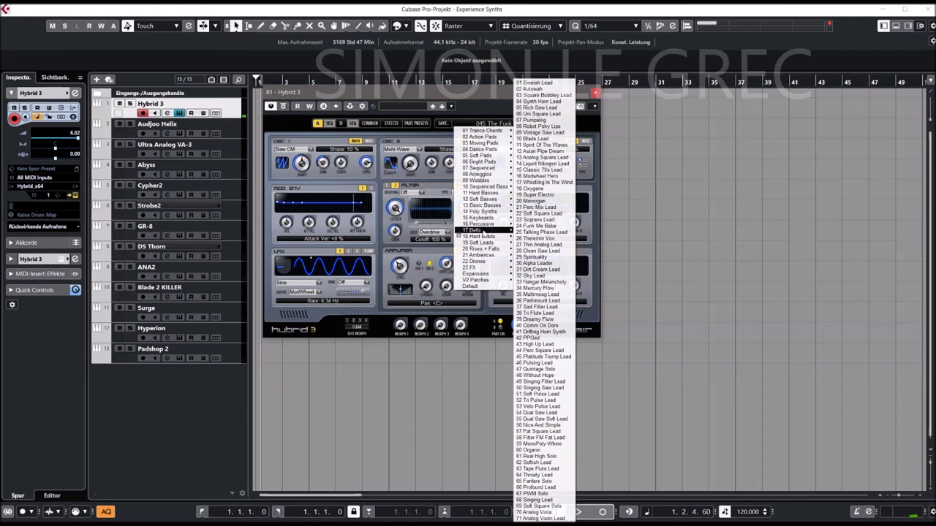
pyautogui.moveTo(481, 212)
pyautogui.click(541, 212)
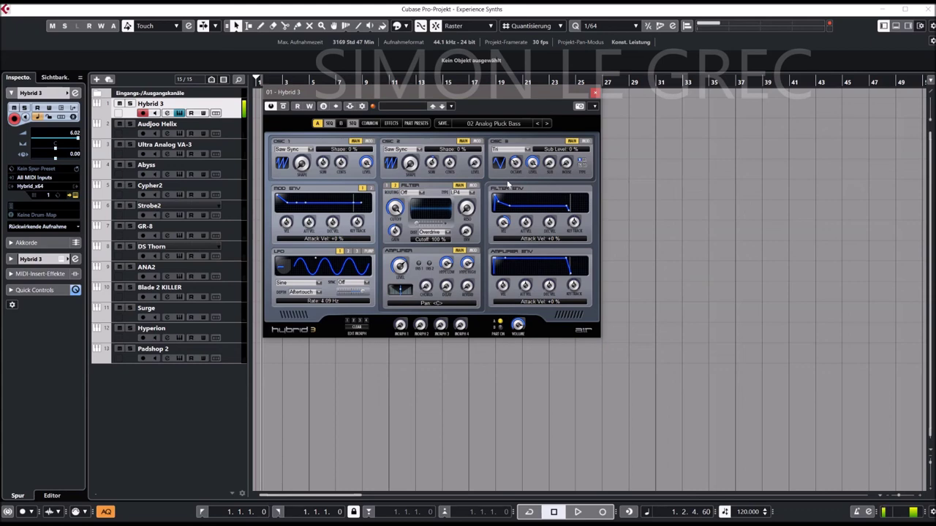
pyautogui.click(546, 125)
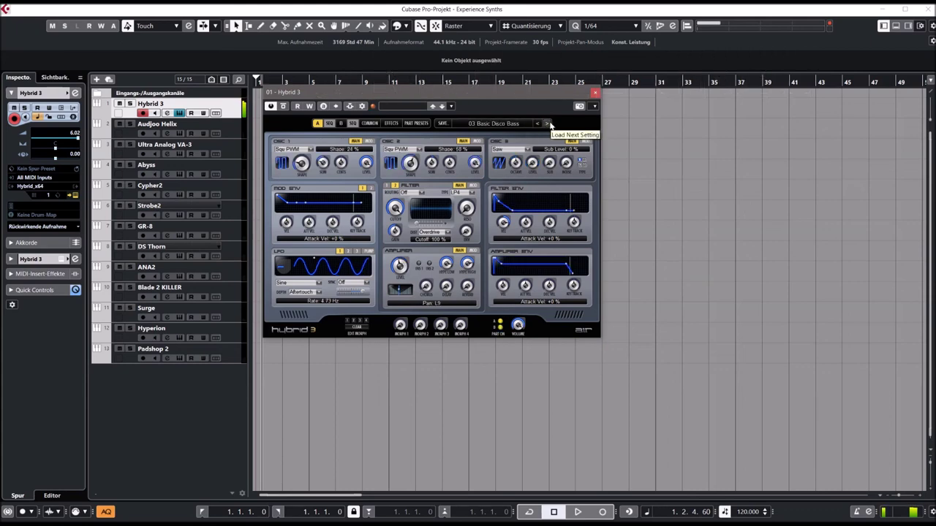
pyautogui.click(547, 124)
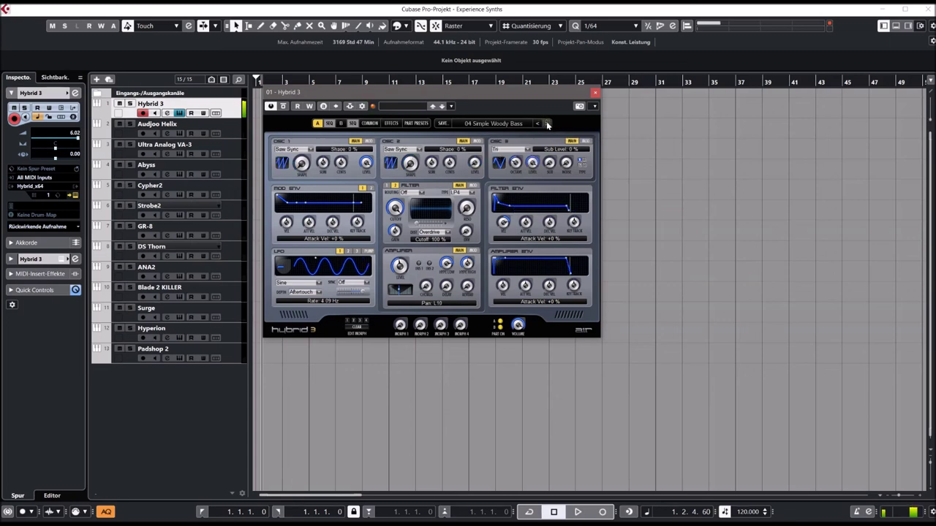
pyautogui.click(546, 124)
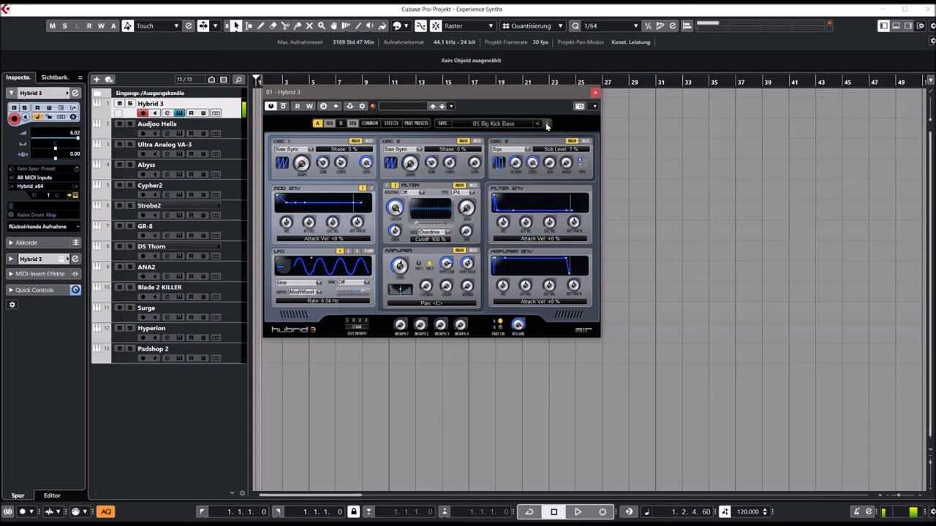
# Load the bass preset 04 Puking Bass in Hybrid 3 and audition it
pyautogui.click(499, 123)
pyautogui.moveTo(490, 189)
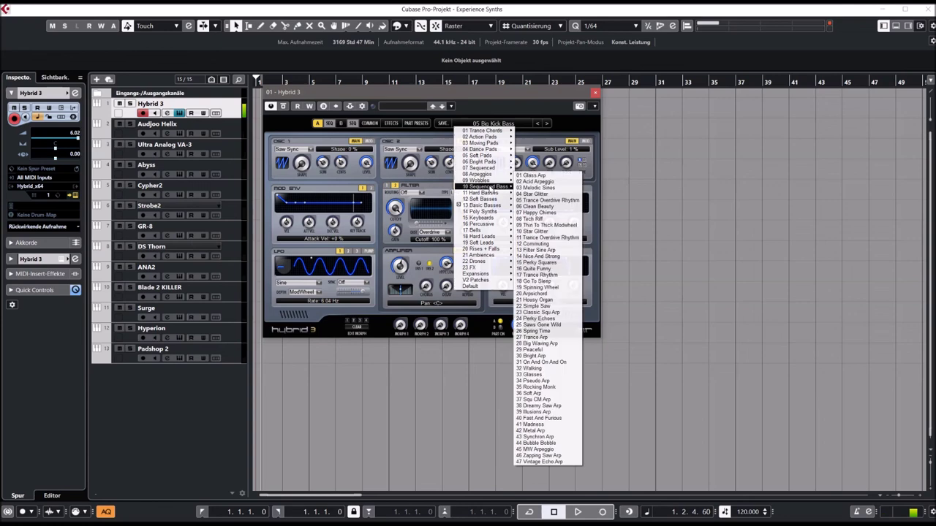
pyautogui.click(534, 192)
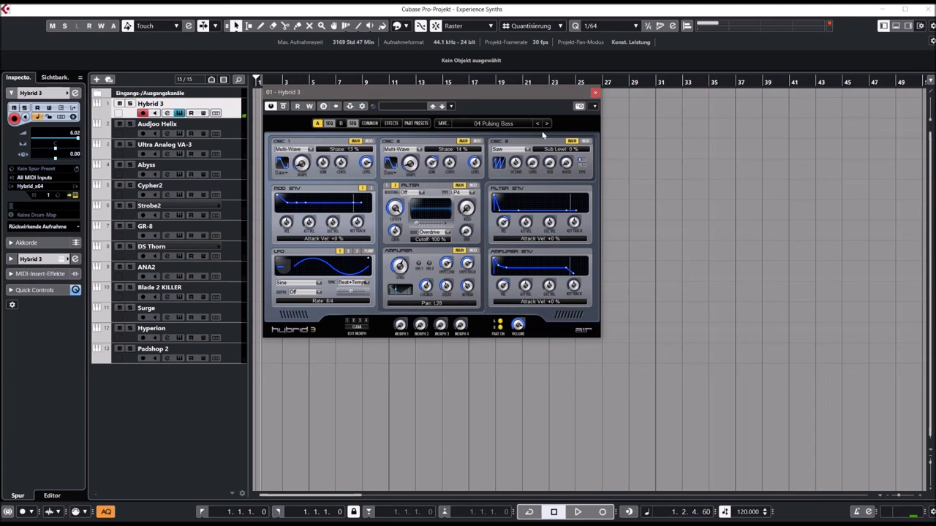
# Close the Hybrid 3 instrument window, select the Hyperion track and open its instrument
pyautogui.hotkey('ctrl', 'w')
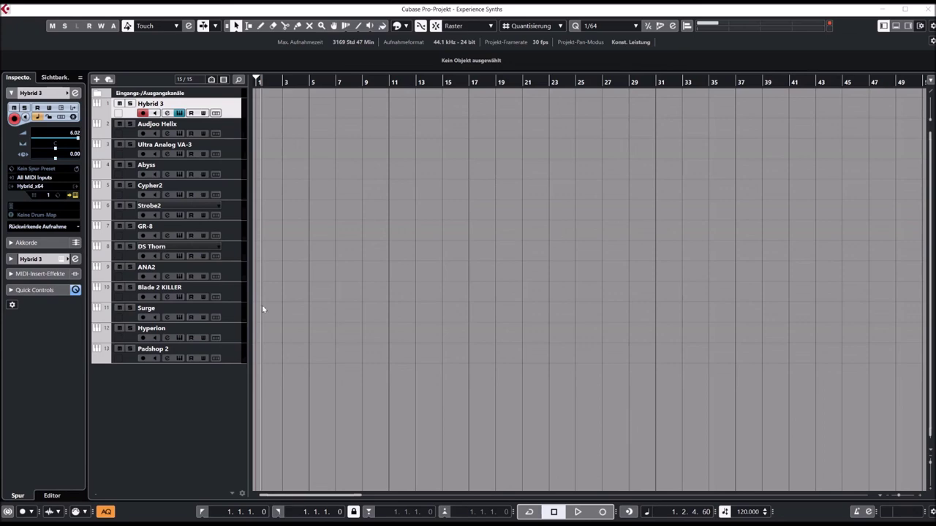
pyautogui.click(179, 337)
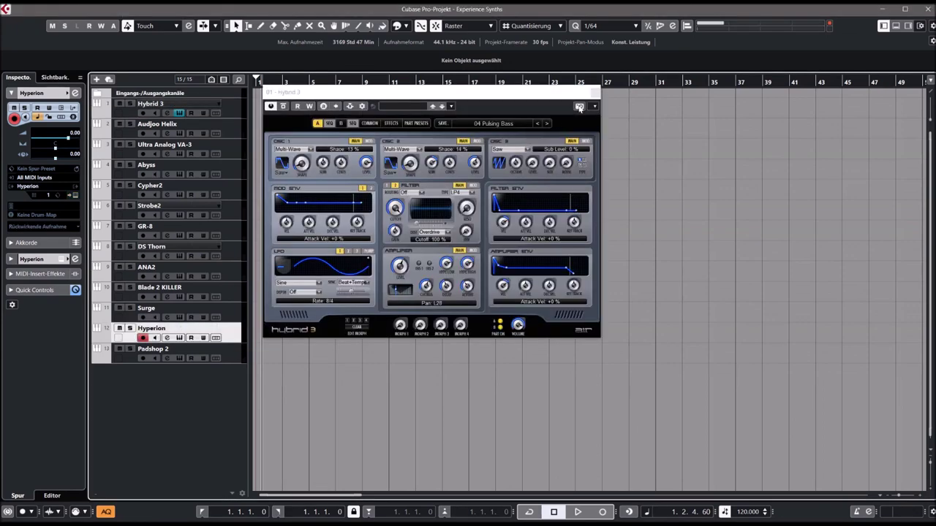
pyautogui.click(594, 93)
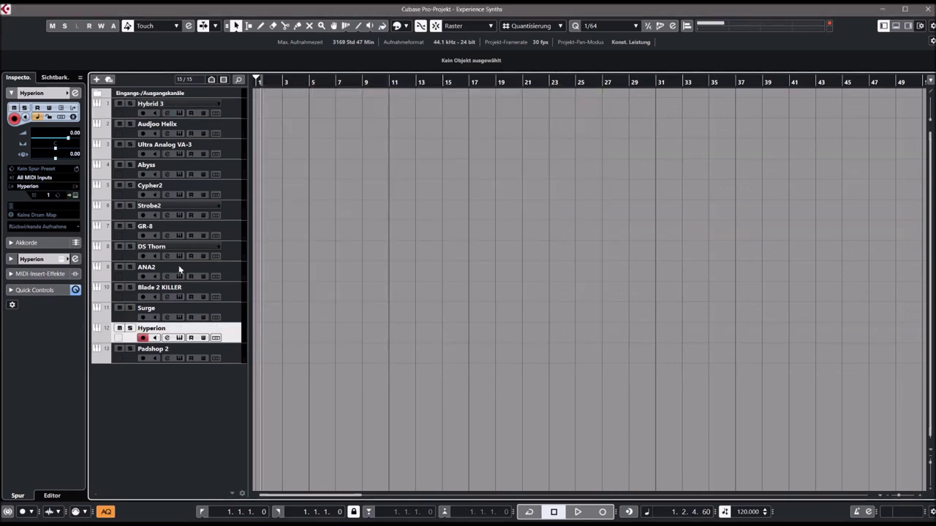
pyautogui.click(75, 259)
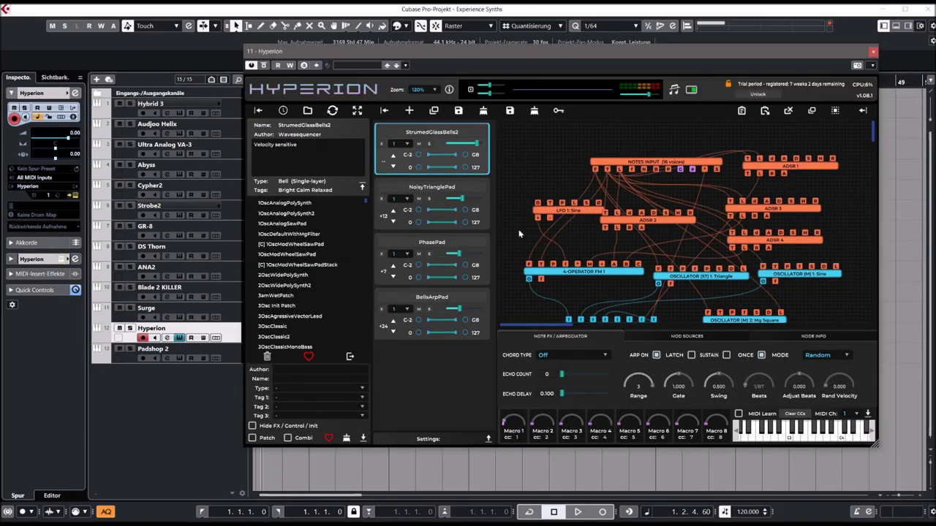
# Select the GR-8 track, close Hyperion, and open GR-8 to view its Bass: Phart preset before closing the instrument again
pyautogui.click(159, 228)
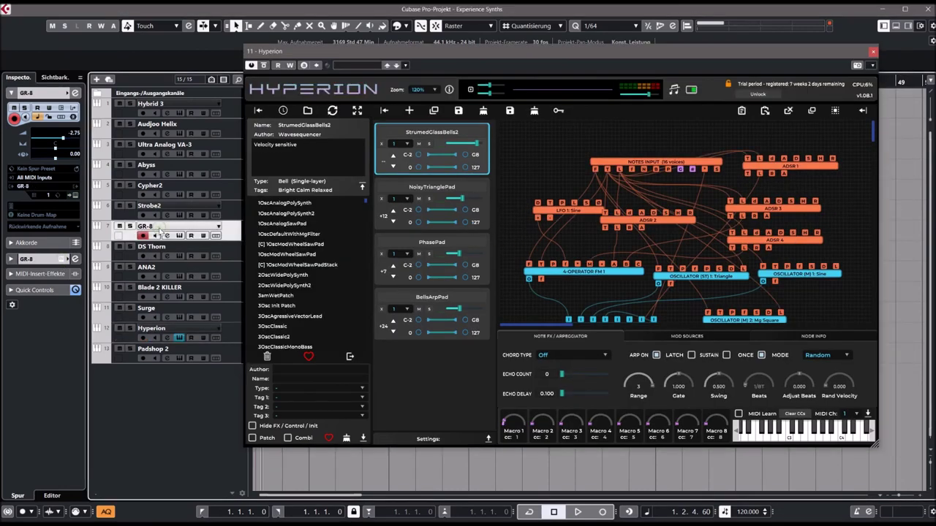
pyautogui.click(872, 52)
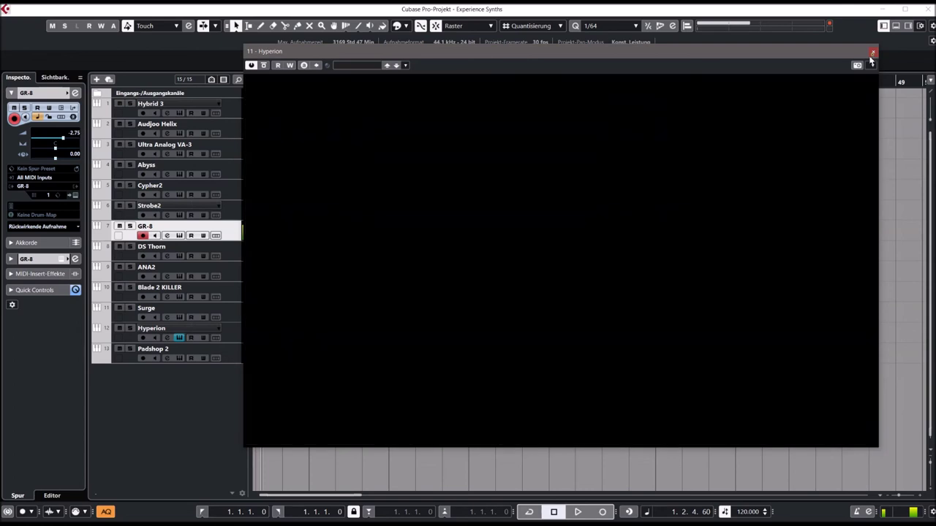
pyautogui.click(75, 195)
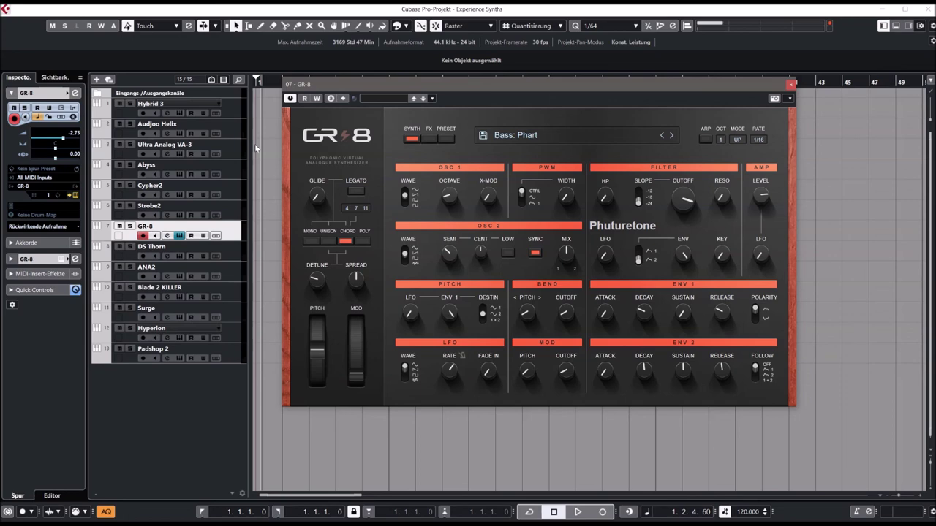
pyautogui.click(790, 86)
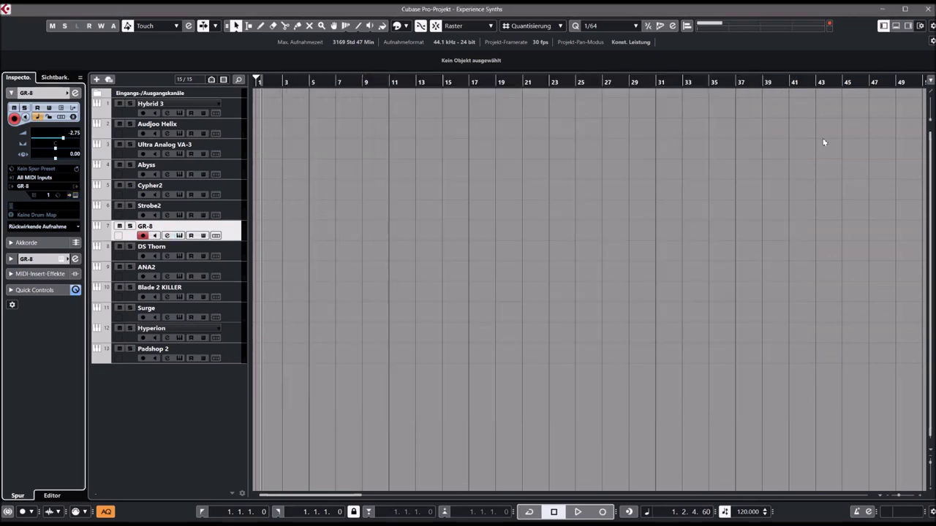